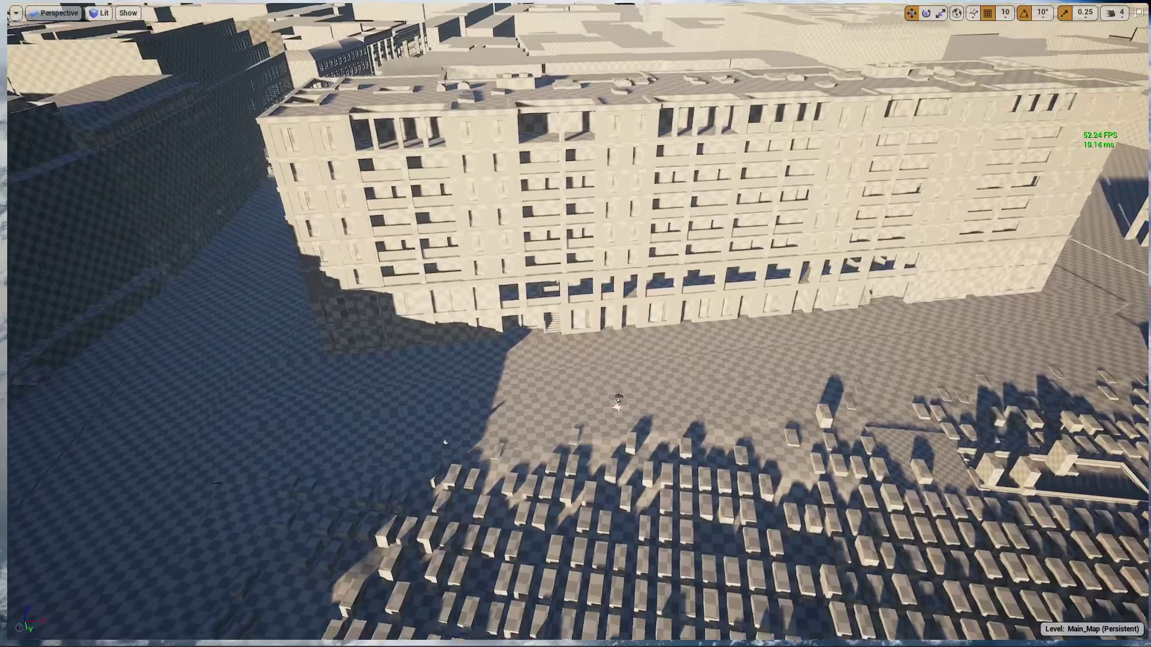
# - Examine the untextured city blockout around the concrete blocks and the long facade building from several viewpoints
pyautogui.moveTo(750, 504); pyautogui.dragTo(594, 428, button='right')
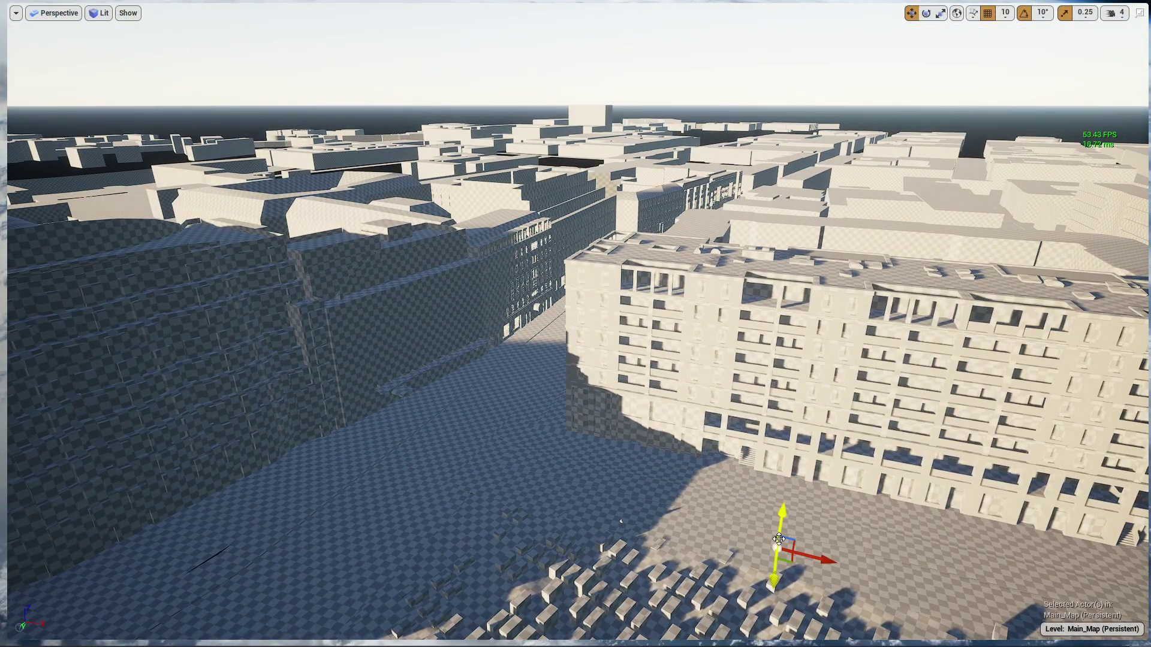
pyautogui.press('F11')
pyautogui.moveTo(779, 539); pyautogui.dragTo(419, 352, button='right')
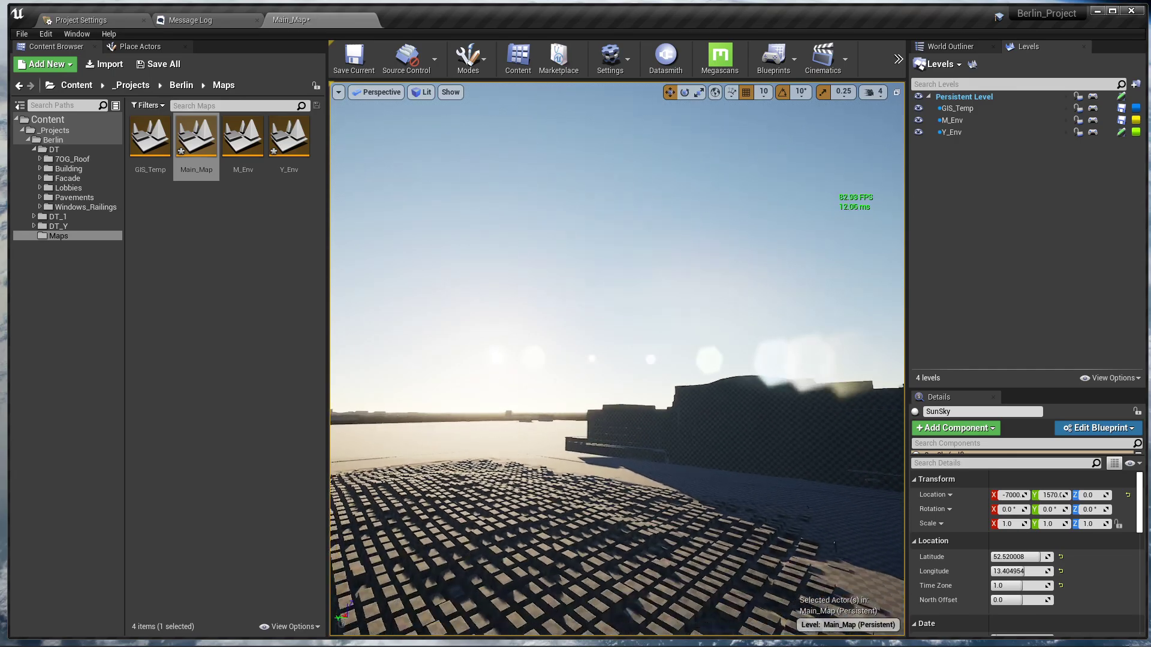
pyautogui.press('q')
pyautogui.press('d')
pyautogui.scroll(-5, 1021, 543)
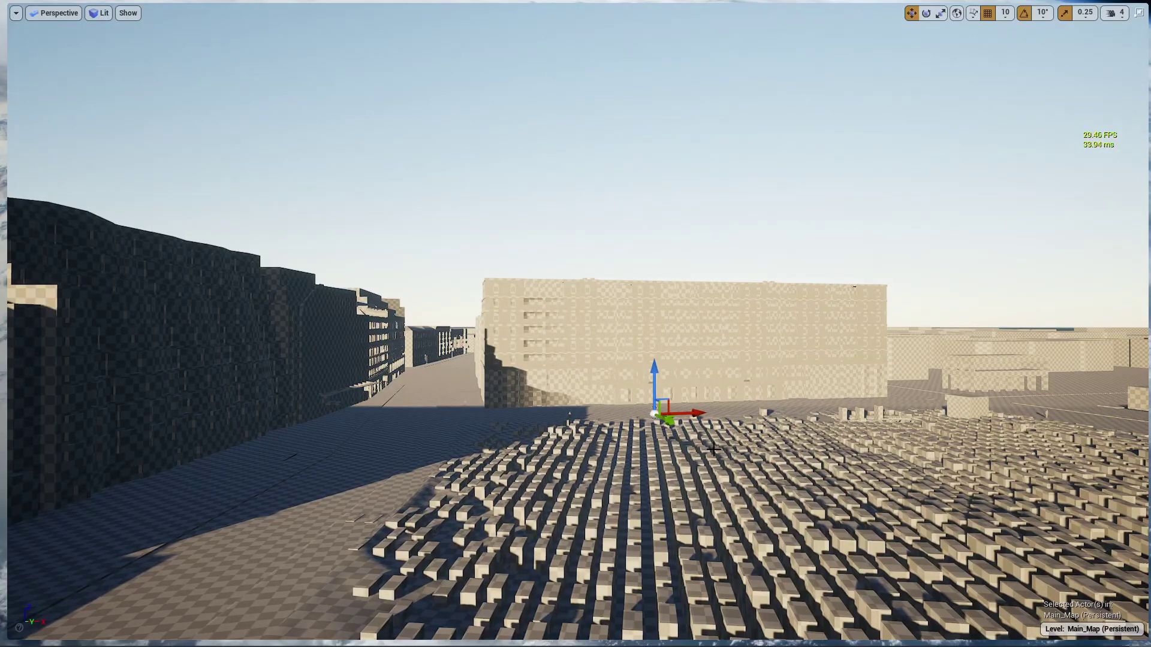
pyautogui.moveTo(714, 449); pyautogui.dragTo(714, 448, button='right')
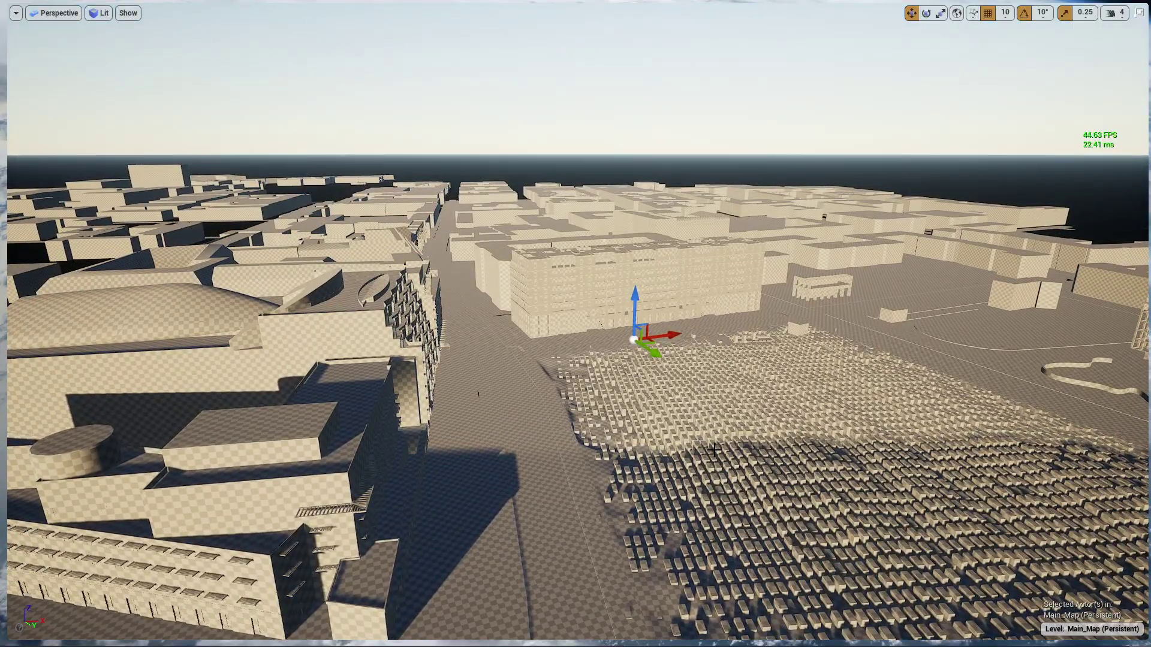
pyautogui.moveTo(714, 449); pyautogui.dragTo(651, 434, button='right')
pyautogui.press('w')
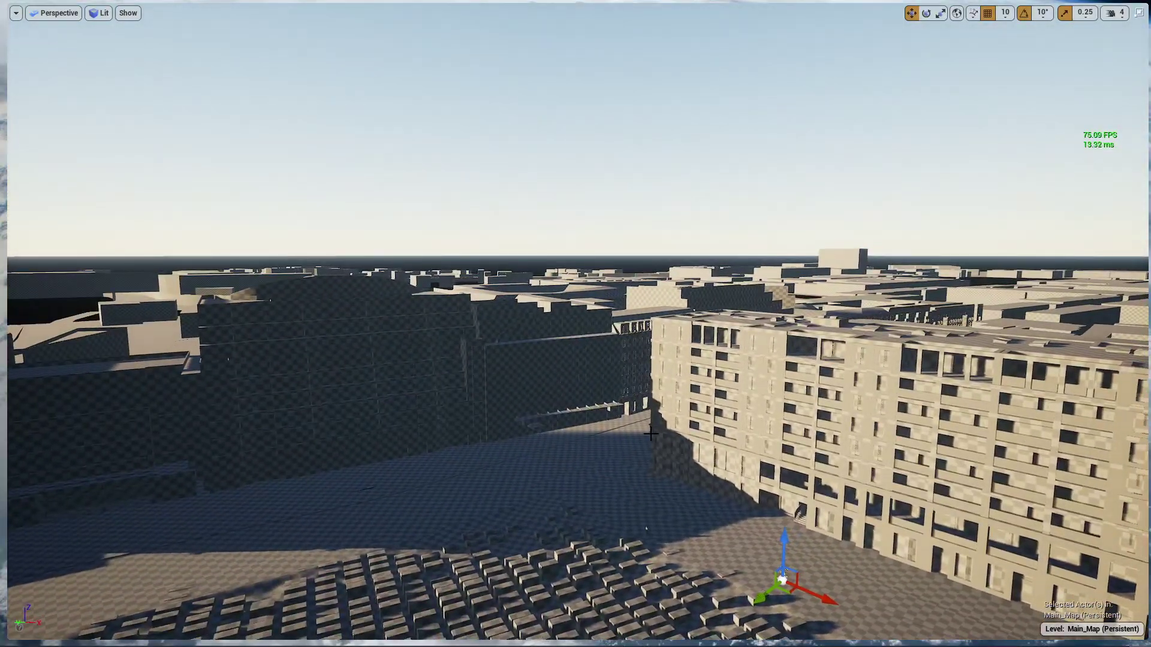
# - Create a folder named Materials inside the Berlin project folder
pyautogui.press('F11')
pyautogui.click(30, 143)
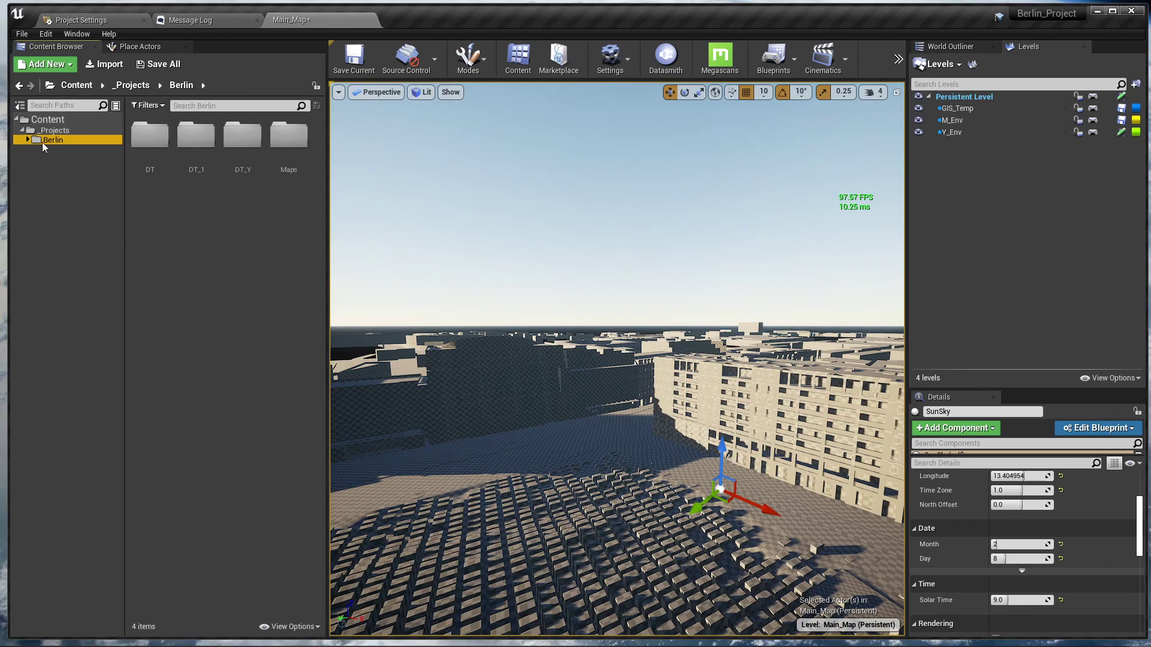
pyautogui.rightClick(225, 227)
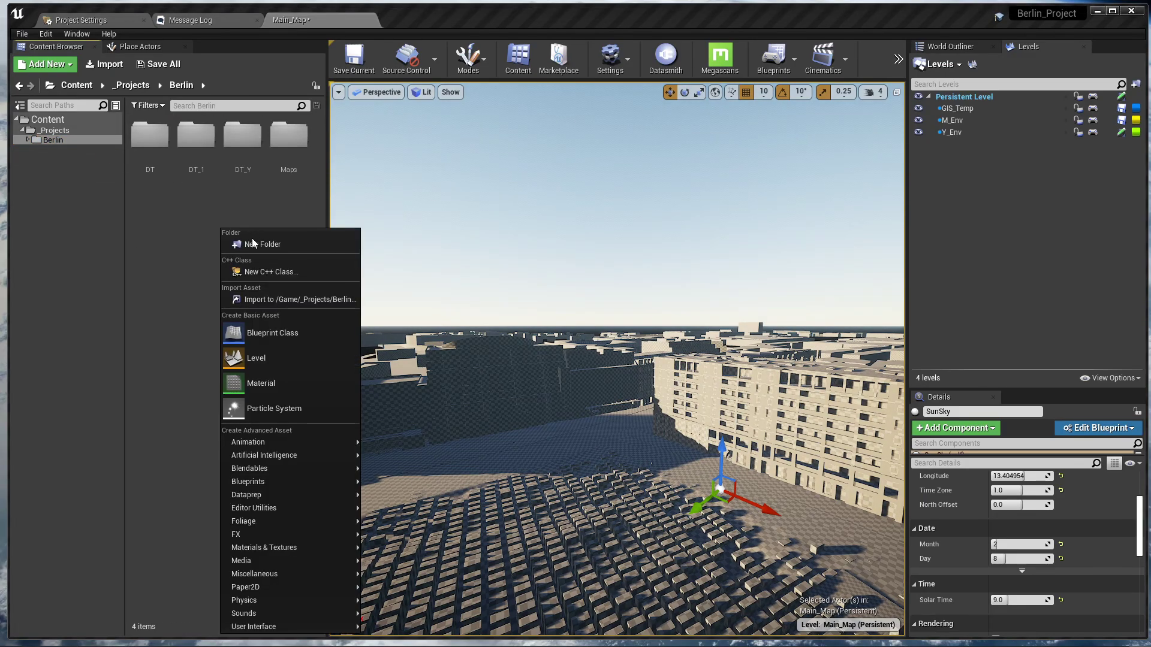
pyautogui.click(252, 237)
pyautogui.write('Materials')
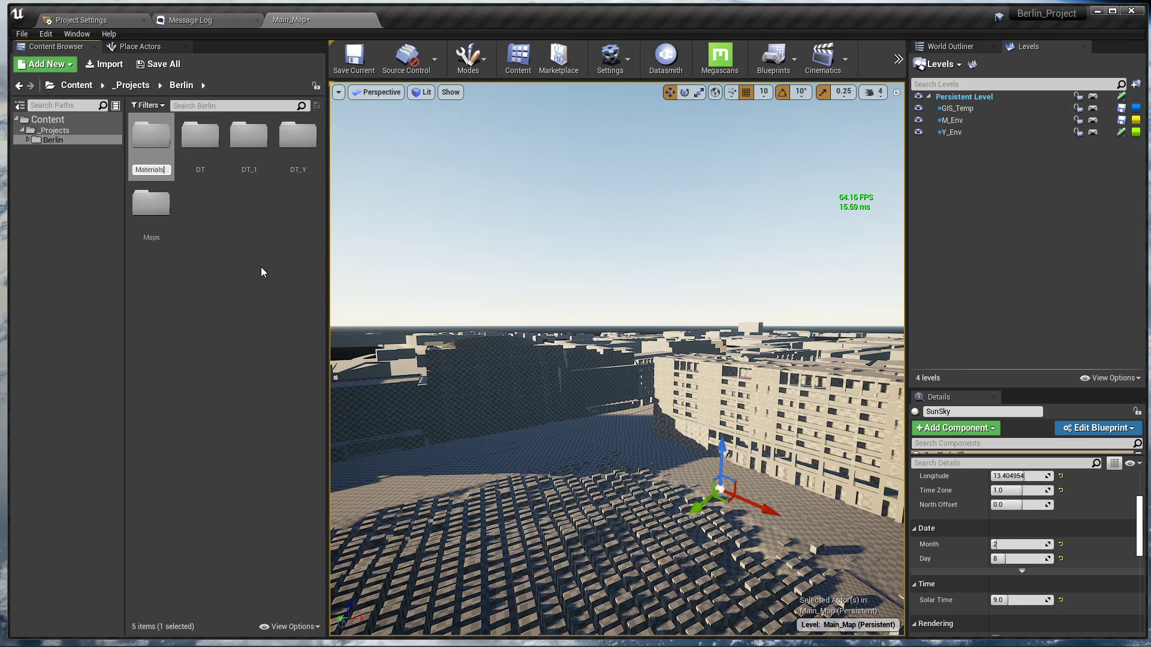
pyautogui.press('Return')
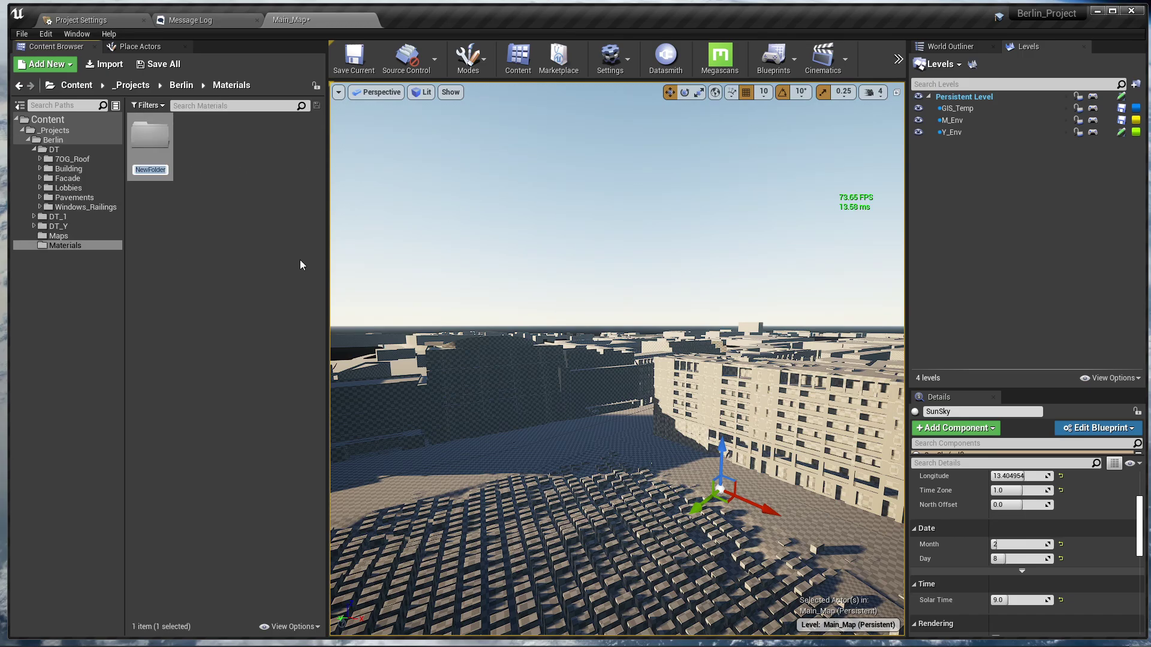
# - Create a folder named Master inside the Materials folder and open it
pyautogui.write('Master')
pyautogui.press('Return')
pyautogui.click(202, 155)
pyautogui.doubleClick(152, 137)
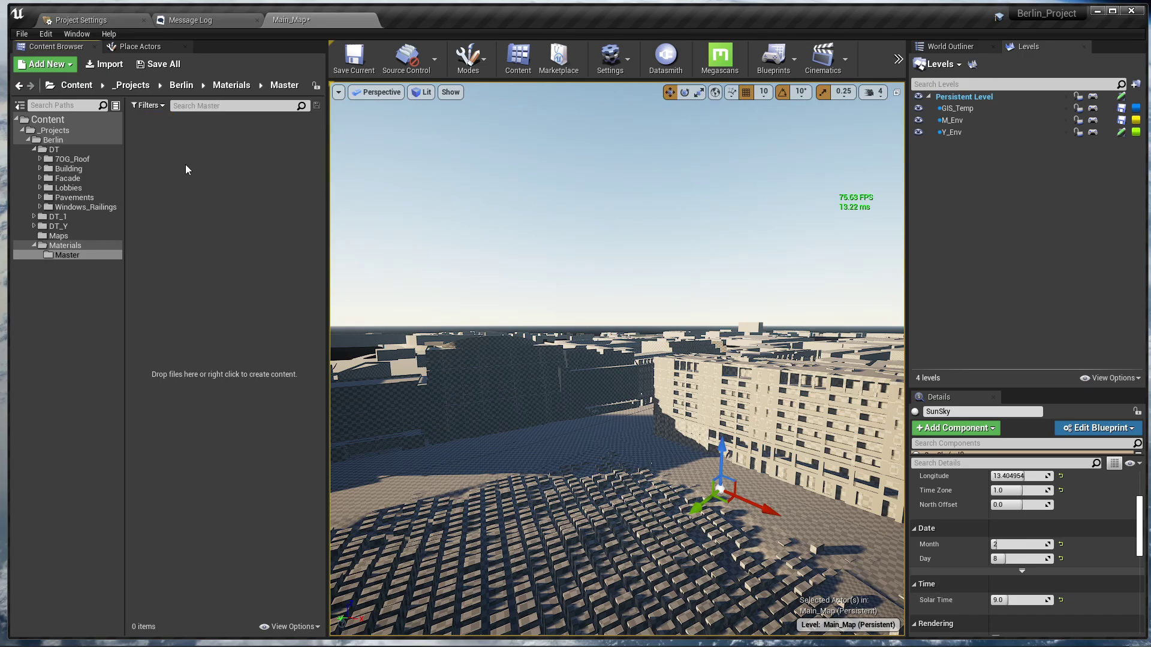
# - Create a material named M_Base in the Master folder and open it for editing
pyautogui.rightClick(260, 228)
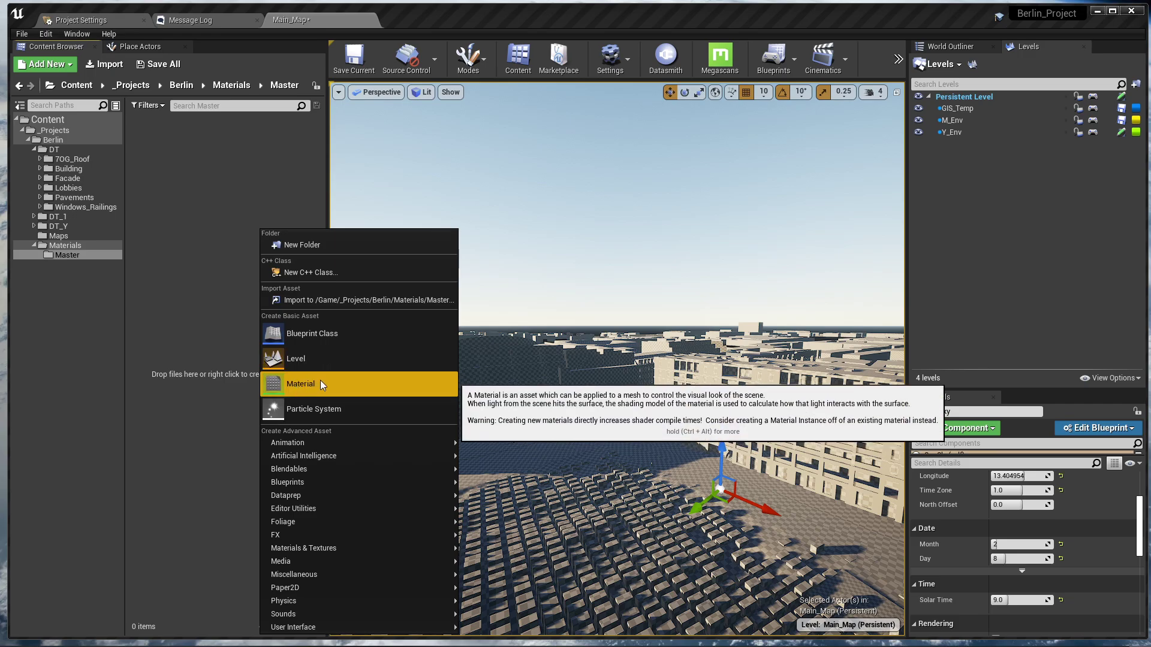
pyautogui.click(320, 380)
pyautogui.write('M')
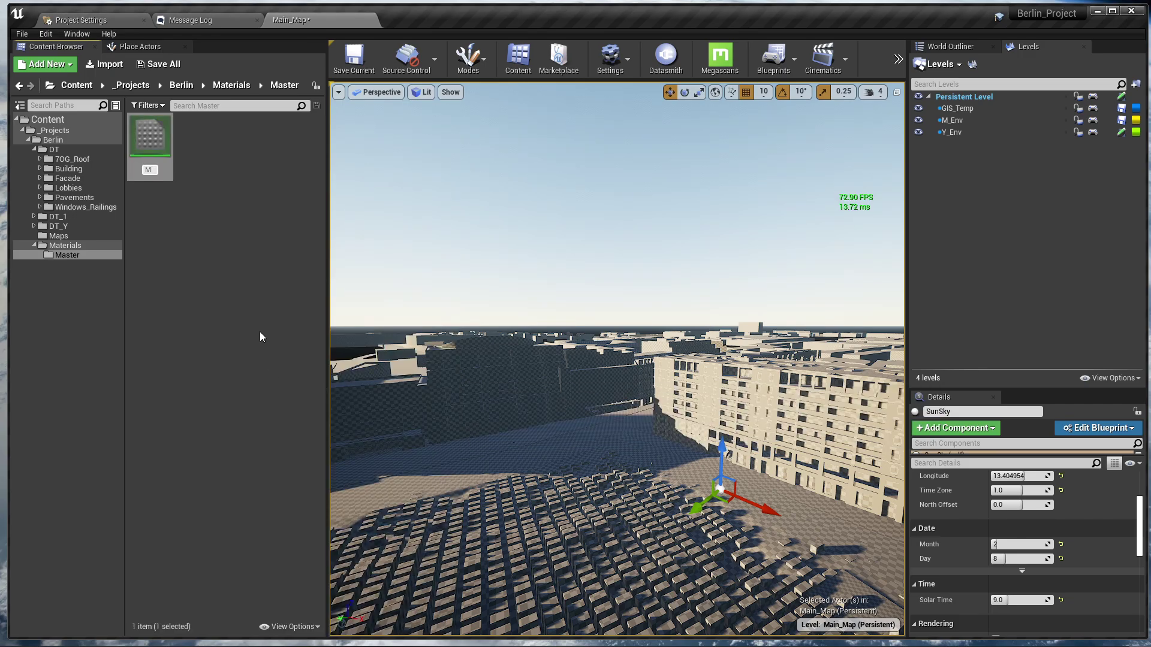
pyautogui.write('_Base')
pyautogui.press('Return')
pyautogui.click(259, 332)
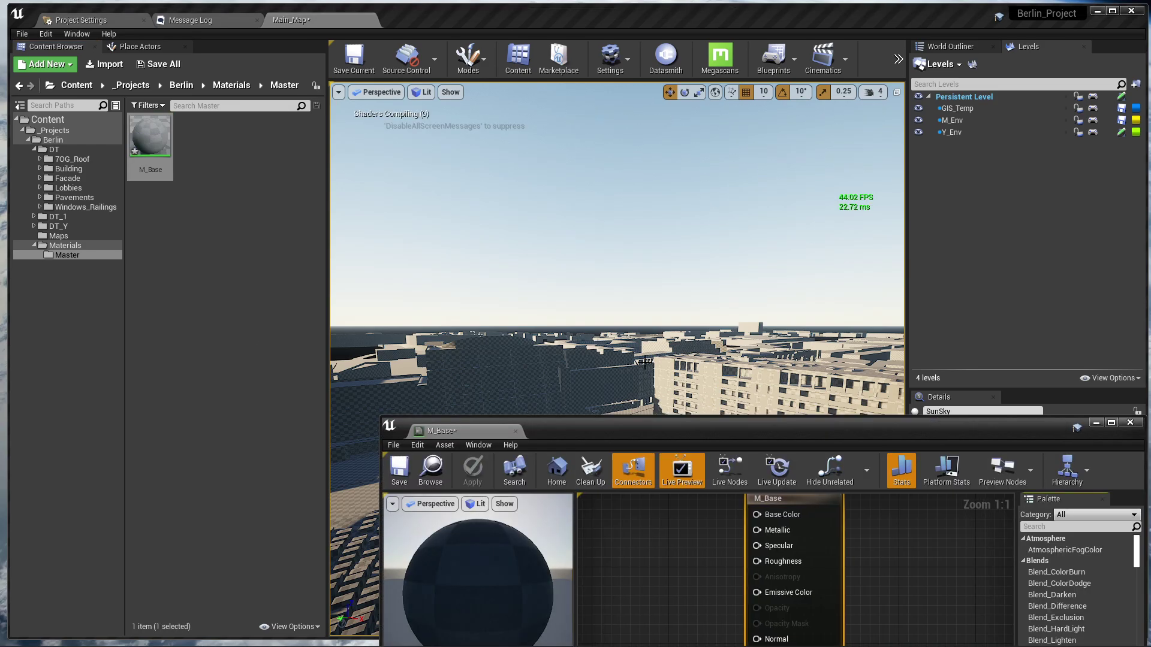
# - Move and enlarge the M_Base material editor window and close its statistics display to free up graph space
pyautogui.moveTo(698, 423); pyautogui.dragTo(571, 113)
pyautogui.scroll(-2, 553, 324)
pyautogui.moveTo(553, 324); pyautogui.dragTo(618, 298, button='right')
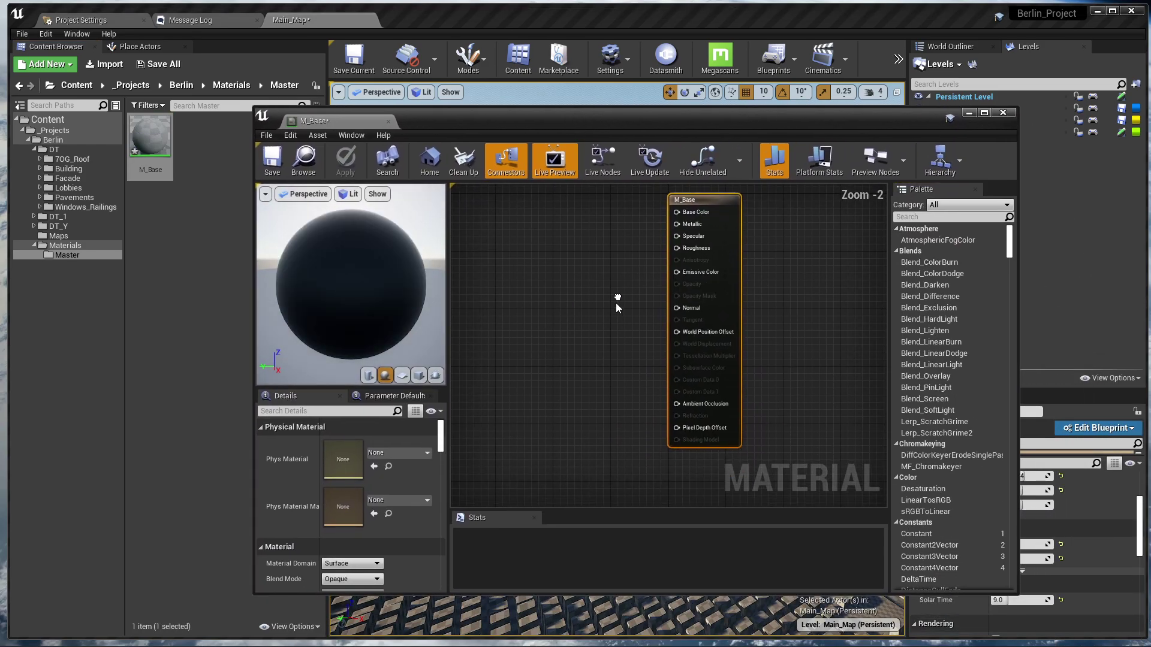
pyautogui.click(534, 518)
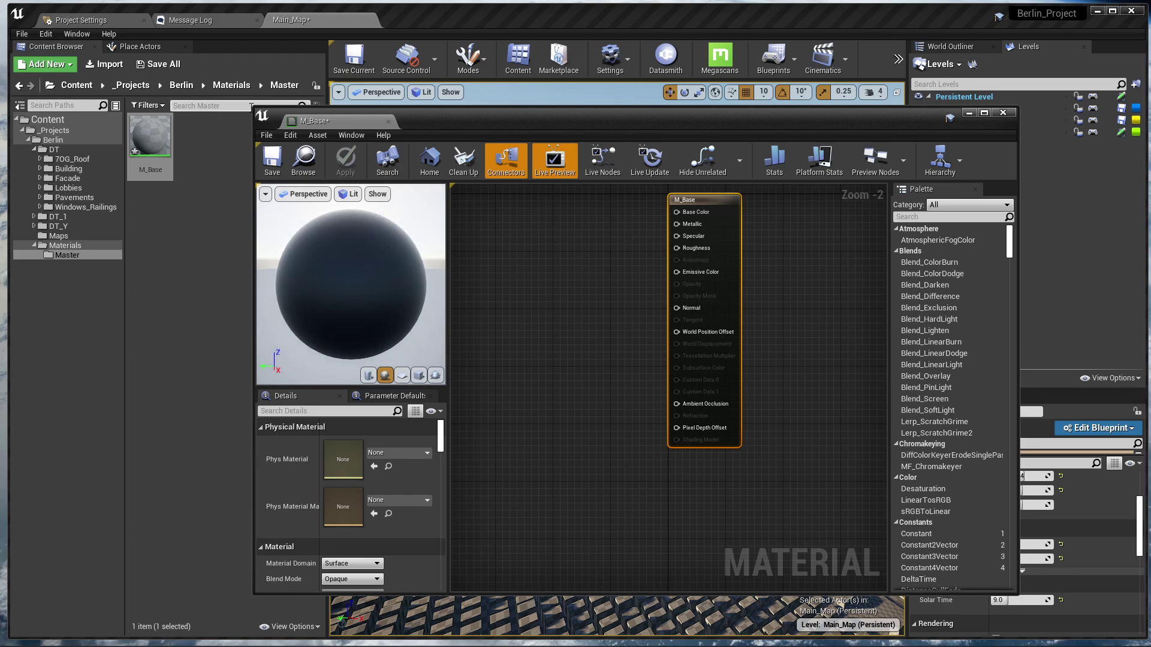
pyautogui.moveTo(252, 108); pyautogui.dragTo(172, 66)
pyautogui.moveTo(494, 236); pyautogui.dragTo(574, 280, button='right')
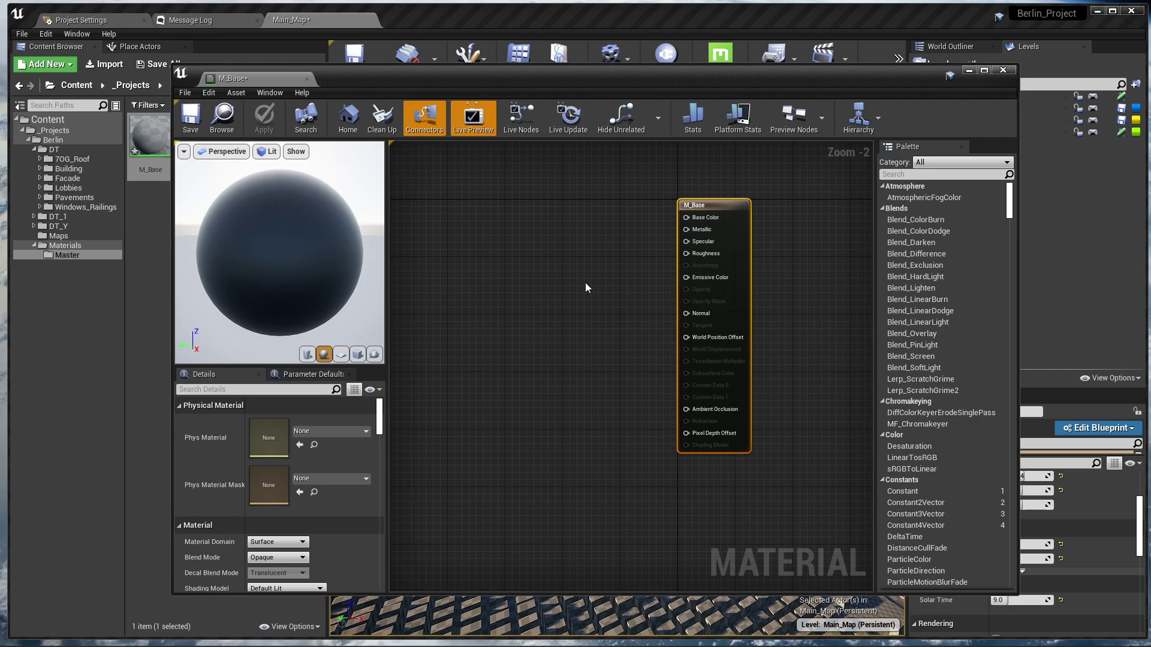
pyautogui.moveTo(591, 286); pyautogui.dragTo(628, 300, button='right')
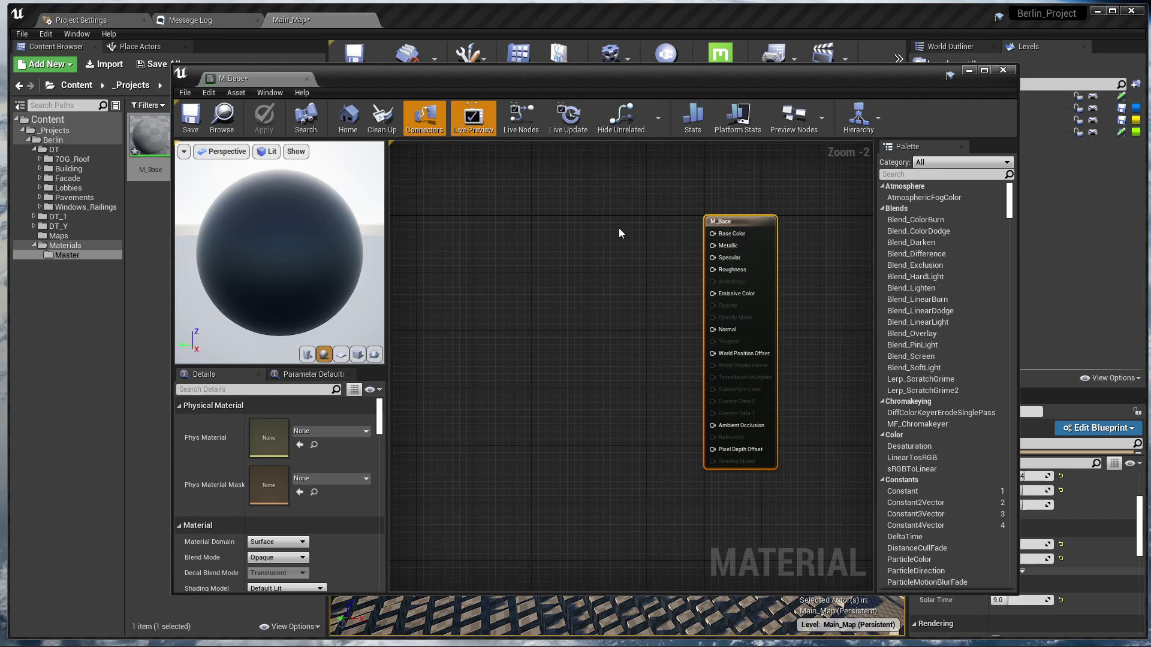
pyautogui.moveTo(618, 261); pyautogui.dragTo(653, 275, button='right')
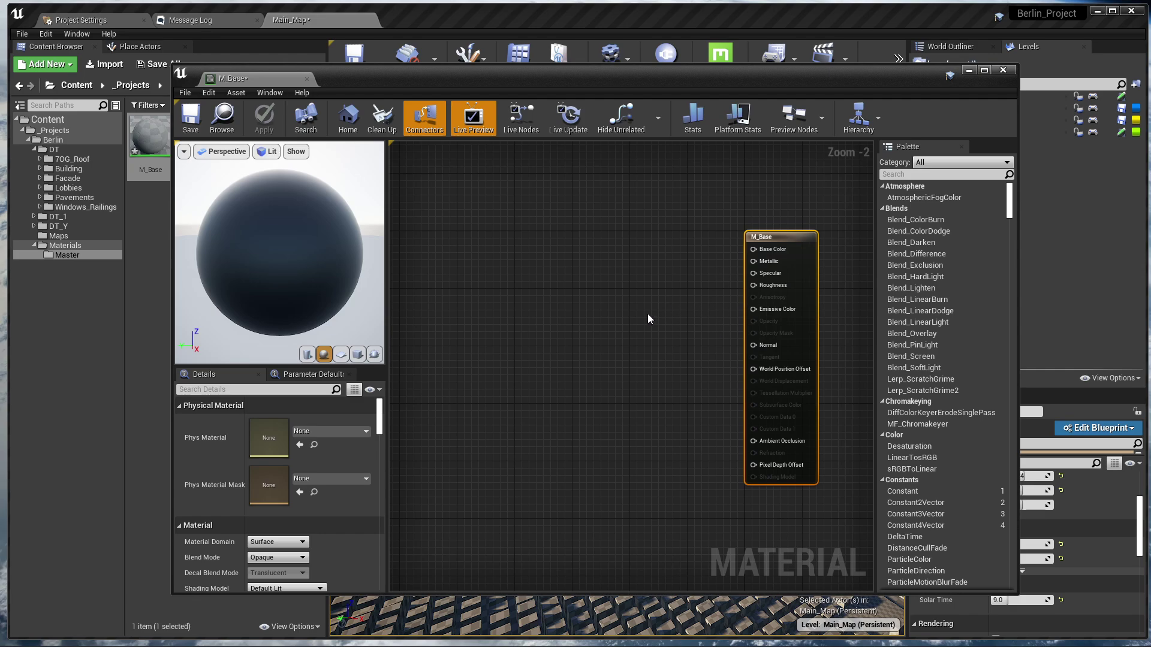
pyautogui.scroll(2, 686, 319)
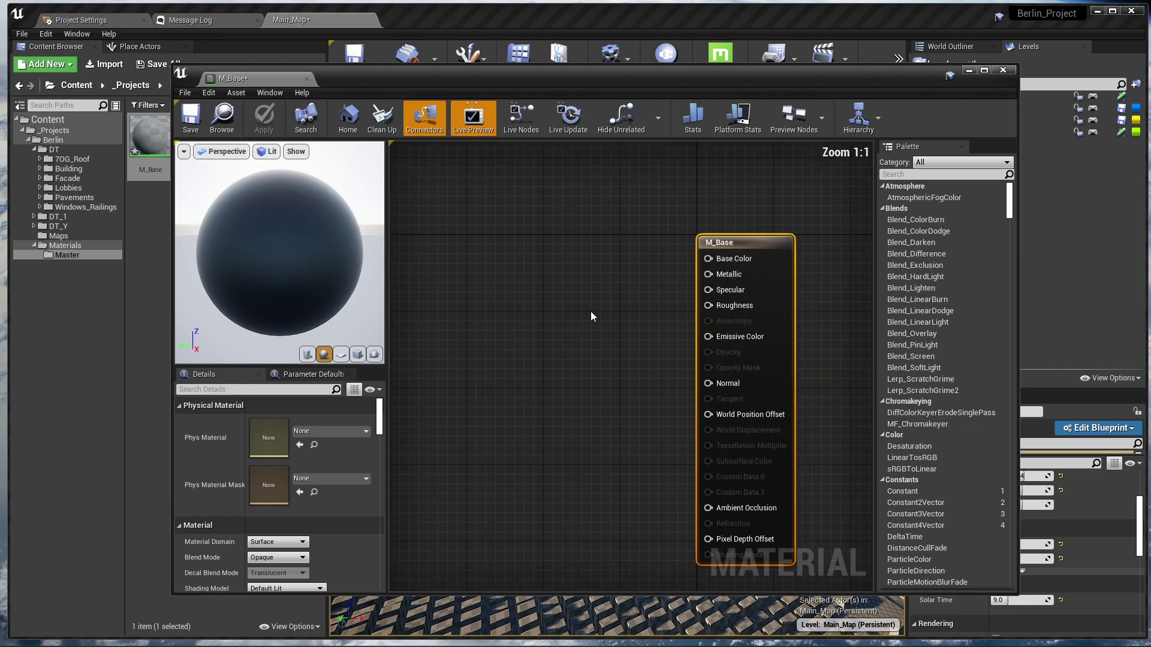
# - Add a vector parameter named Color to the M_Base graph, beside the material's output node
pyautogui.moveTo(499, 274); pyautogui.dragTo(525, 278, button='right')
pyautogui.press('v')
pyautogui.click(482, 254)
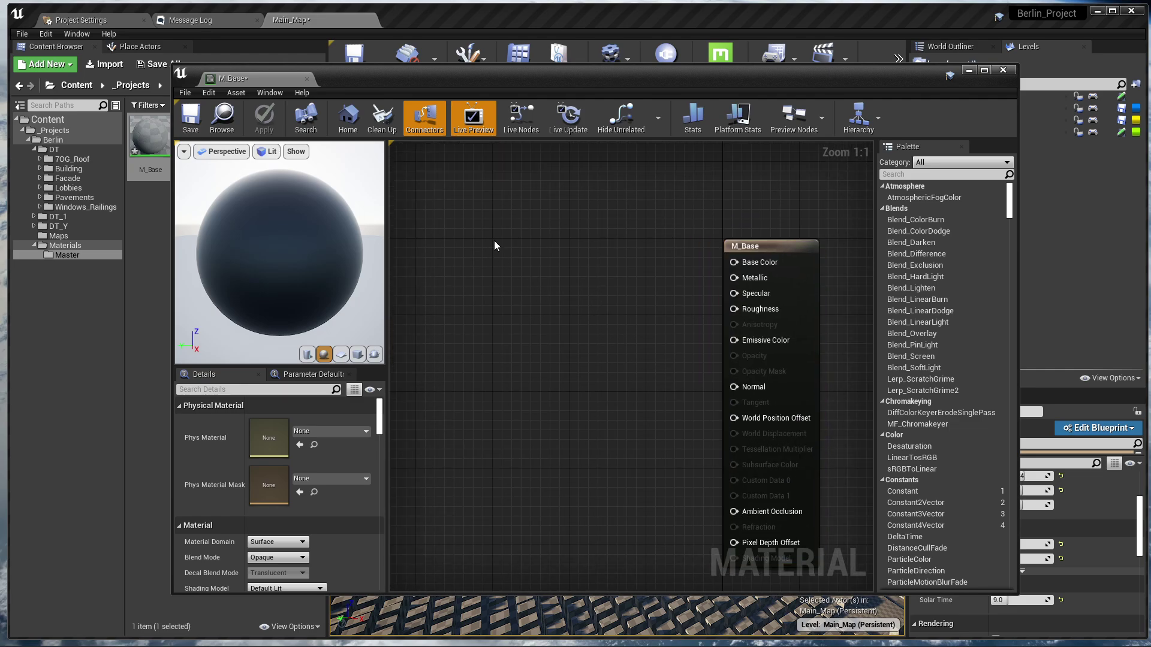
pyautogui.write('v')
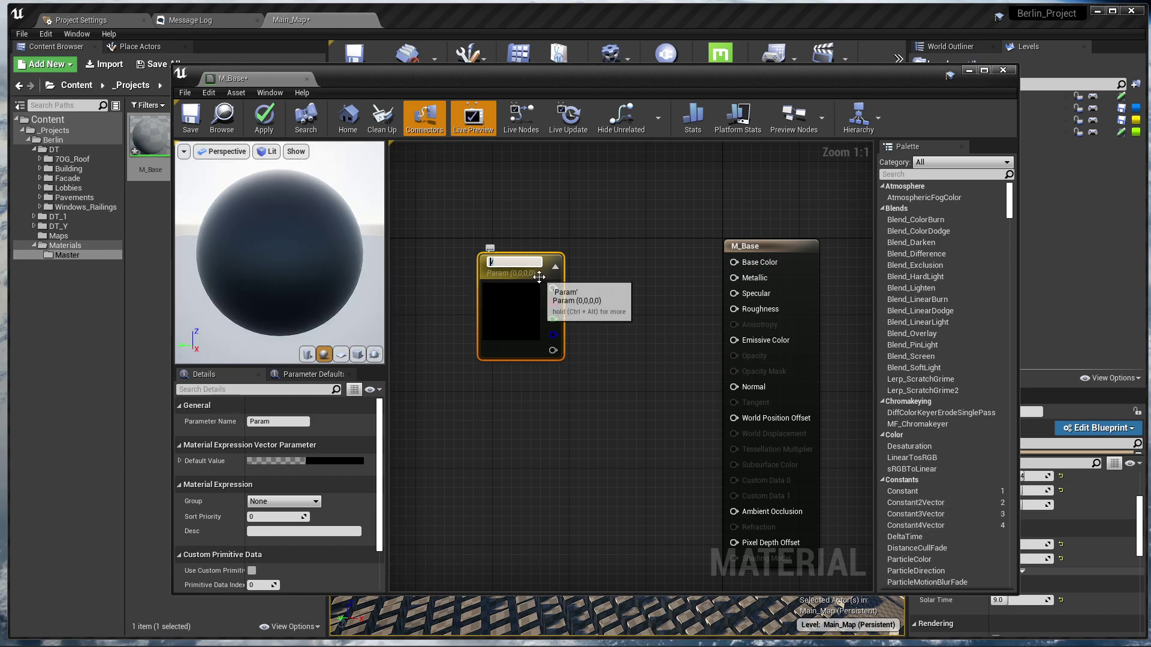
pyautogui.write('or')
pyautogui.press('Return')
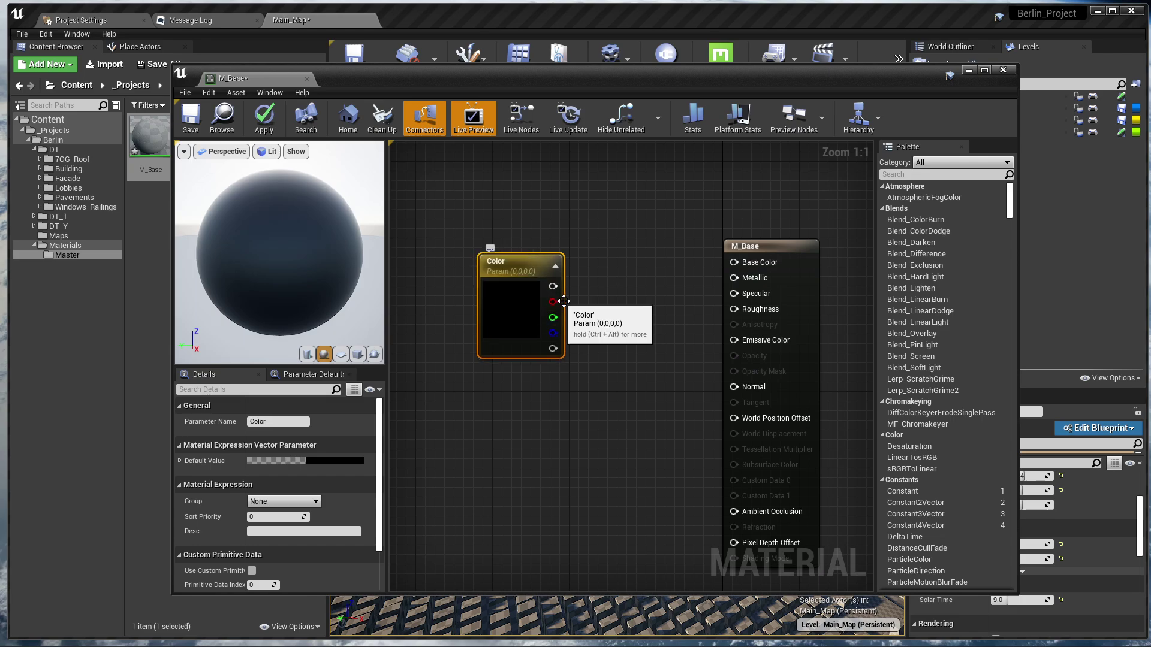
# - Connect the Color parameter to Base Color and set its default colour to a brightness value of 0.7
pyautogui.moveTo(552, 286); pyautogui.dragTo(751, 264)
pyautogui.doubleClick(468, 263)
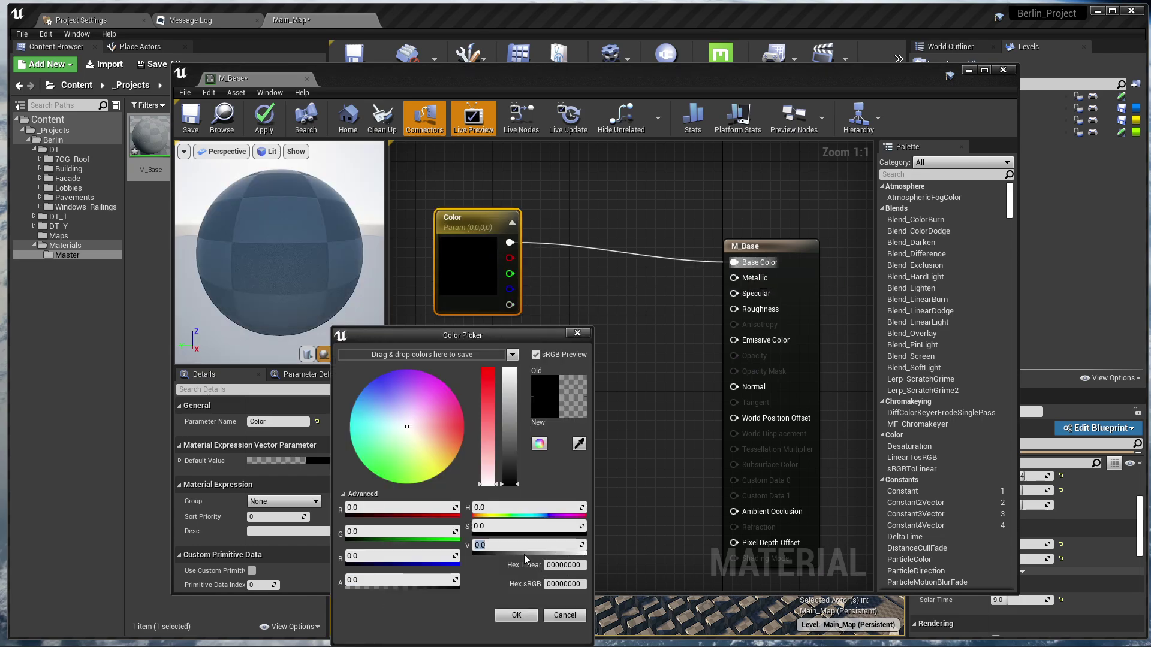
pyautogui.write('0.7')
pyautogui.press('Return')
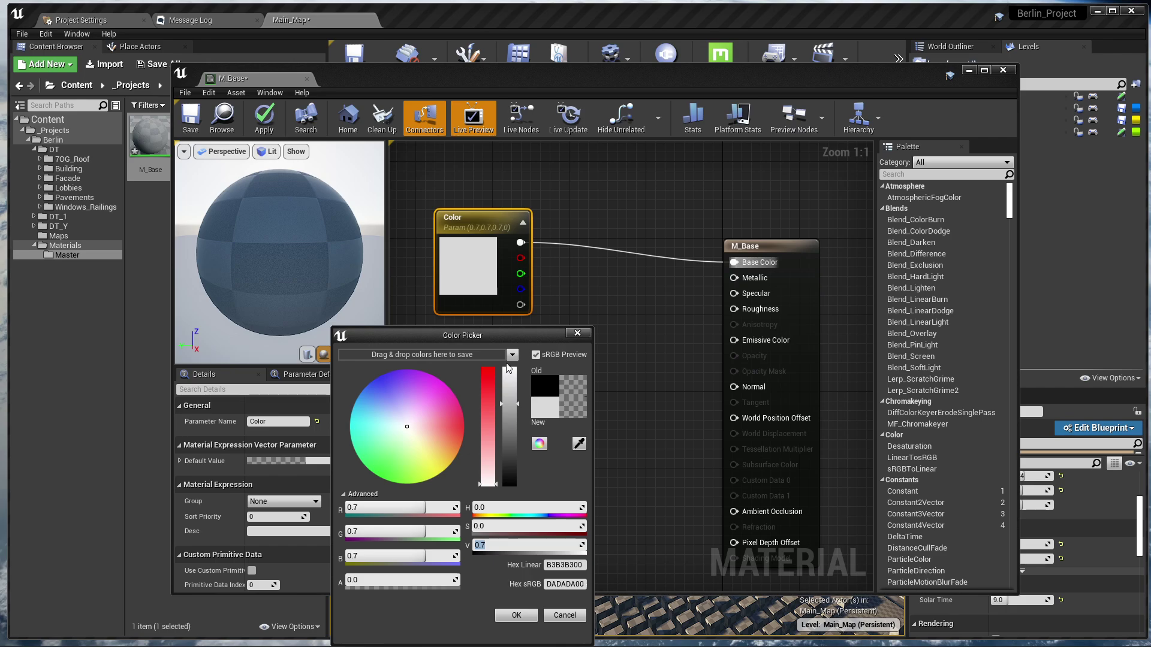
pyautogui.click(516, 615)
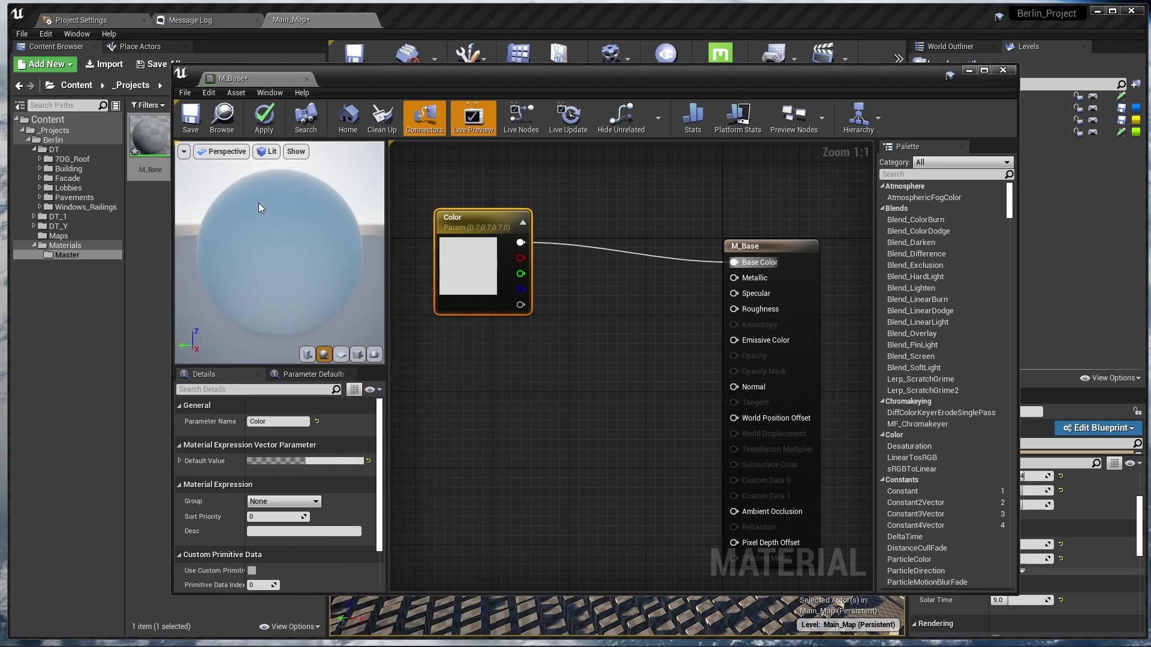
# - Move the Color node higher up in the graph and save the M_Base material
pyautogui.moveTo(486, 276); pyautogui.dragTo(496, 238)
pyautogui.click(475, 302)
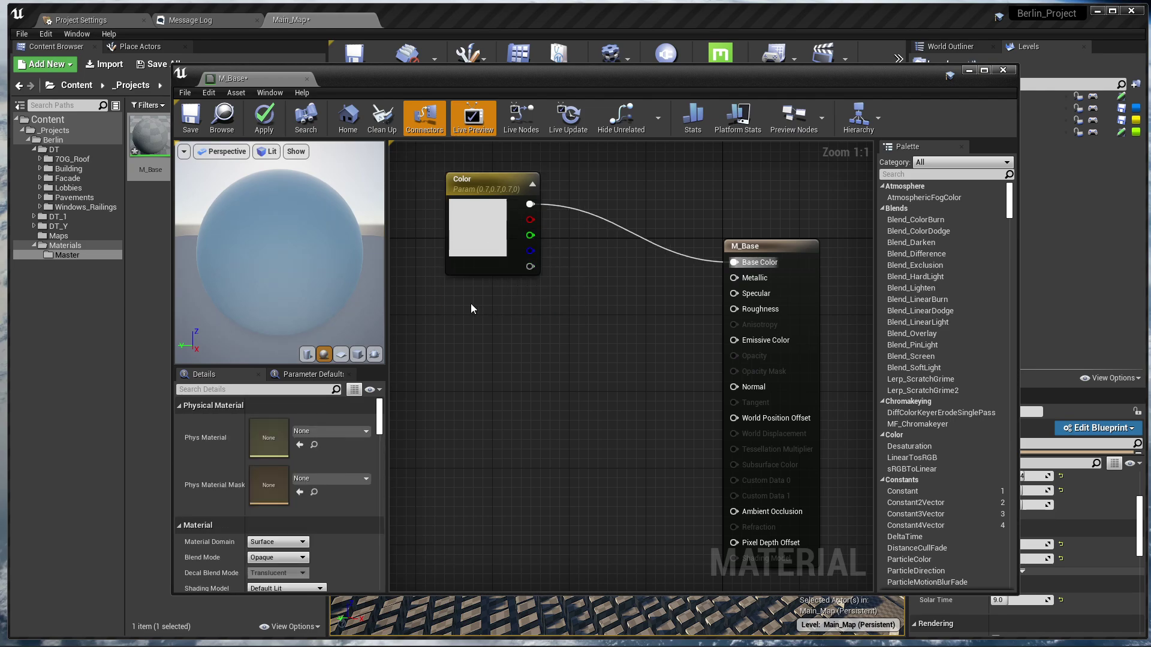
pyautogui.click(190, 115)
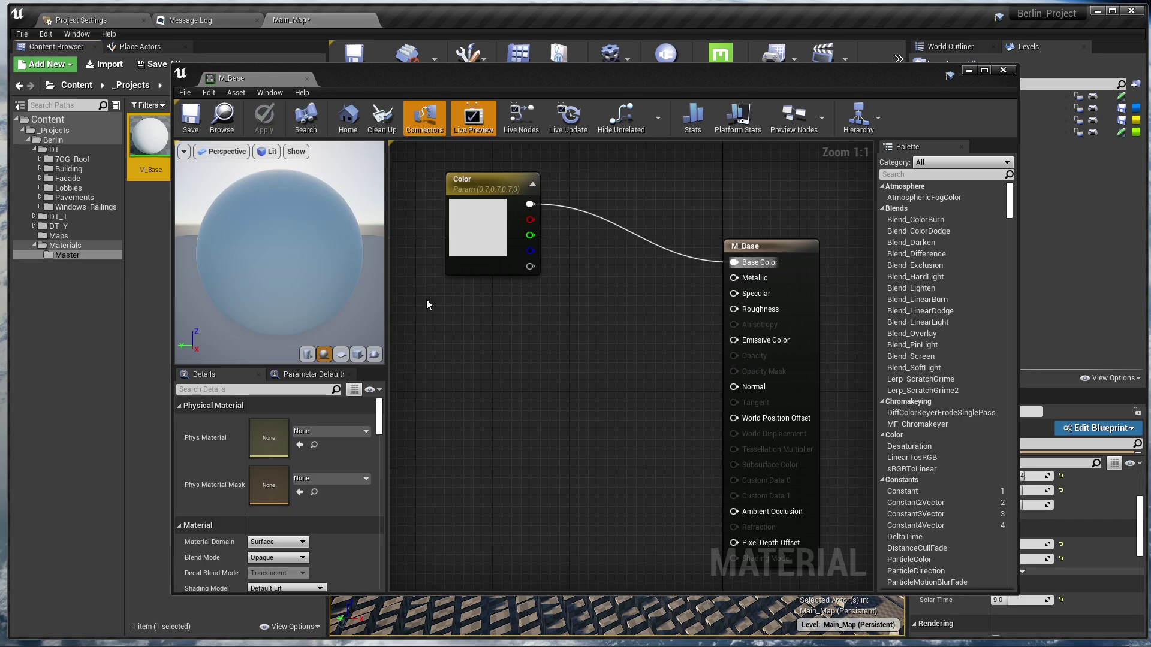
pyautogui.moveTo(468, 274); pyautogui.dragTo(488, 254)
pyautogui.click(530, 301)
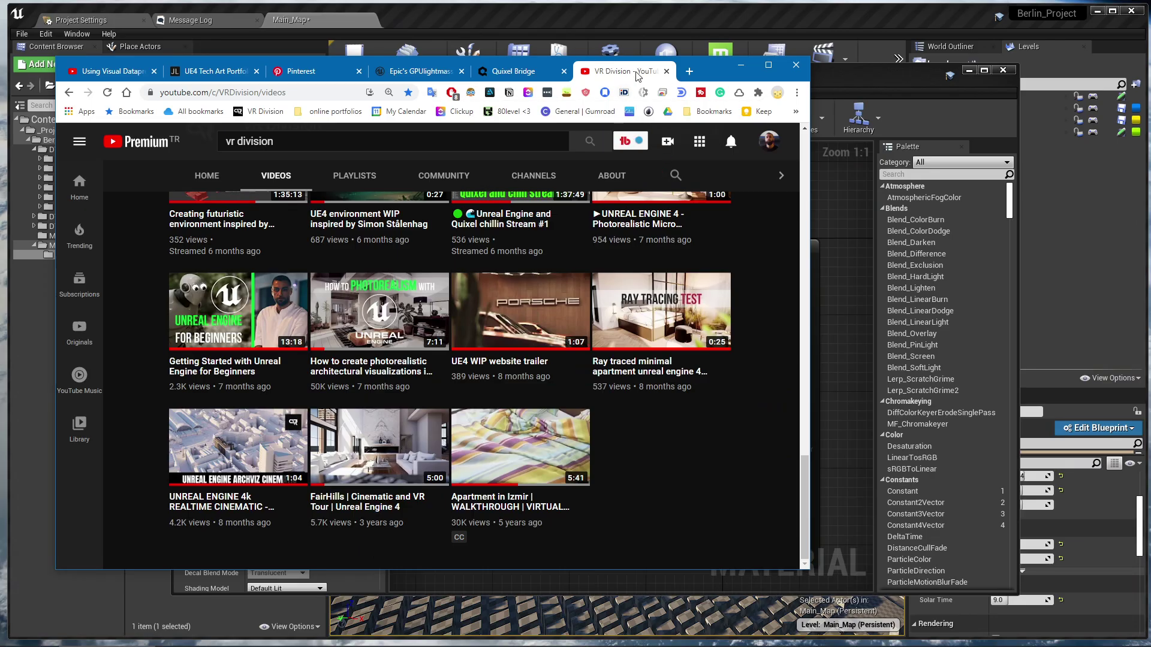
# - Close the VR Division YouTube page in the web browser and return to the Unreal material editor
pyautogui.click(666, 72)
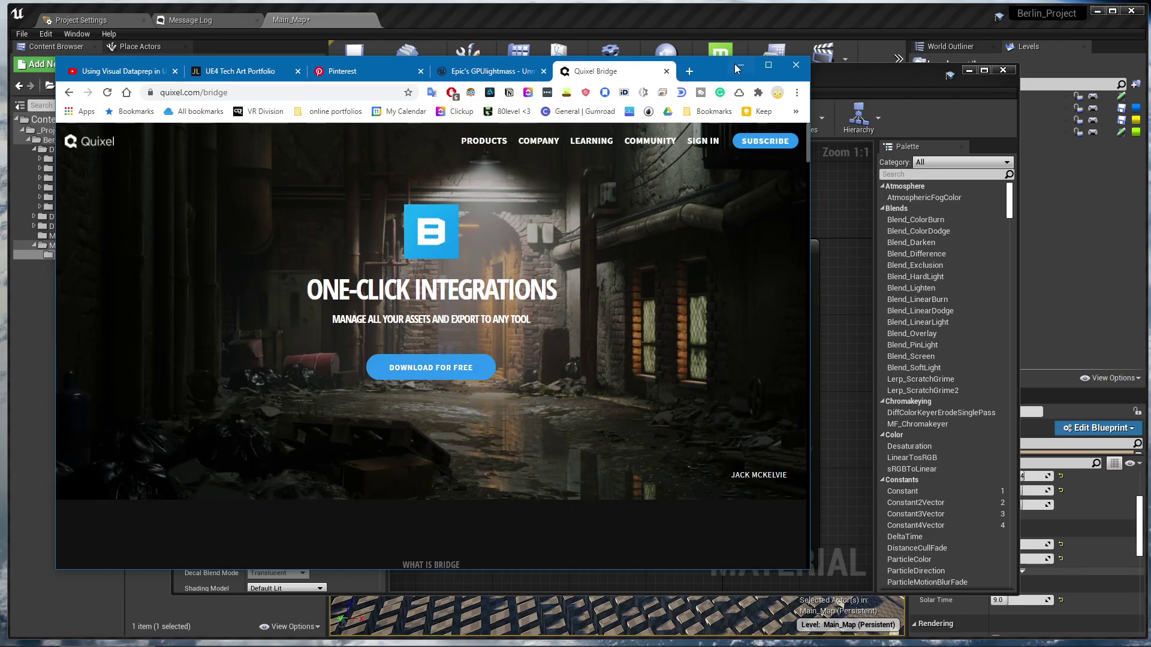
pyautogui.click(737, 66)
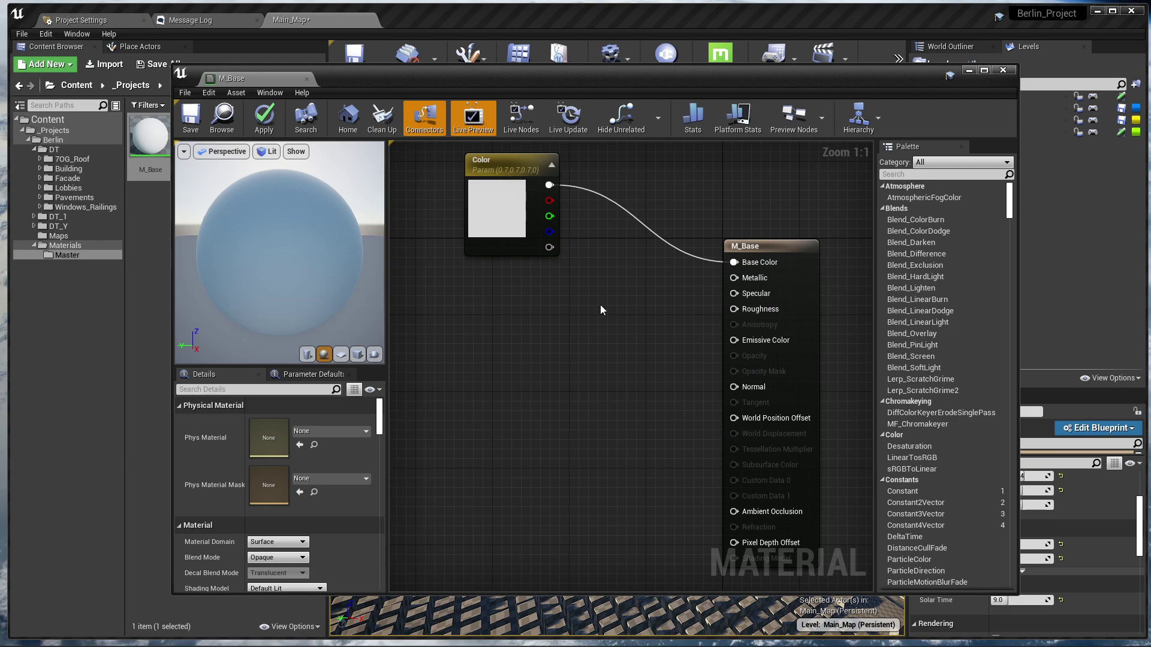
# - Reposition the Color node slightly and add a scalar parameter named Roughness below it
pyautogui.moveTo(517, 183); pyautogui.dragTo(527, 192)
pyautogui.click(516, 358)
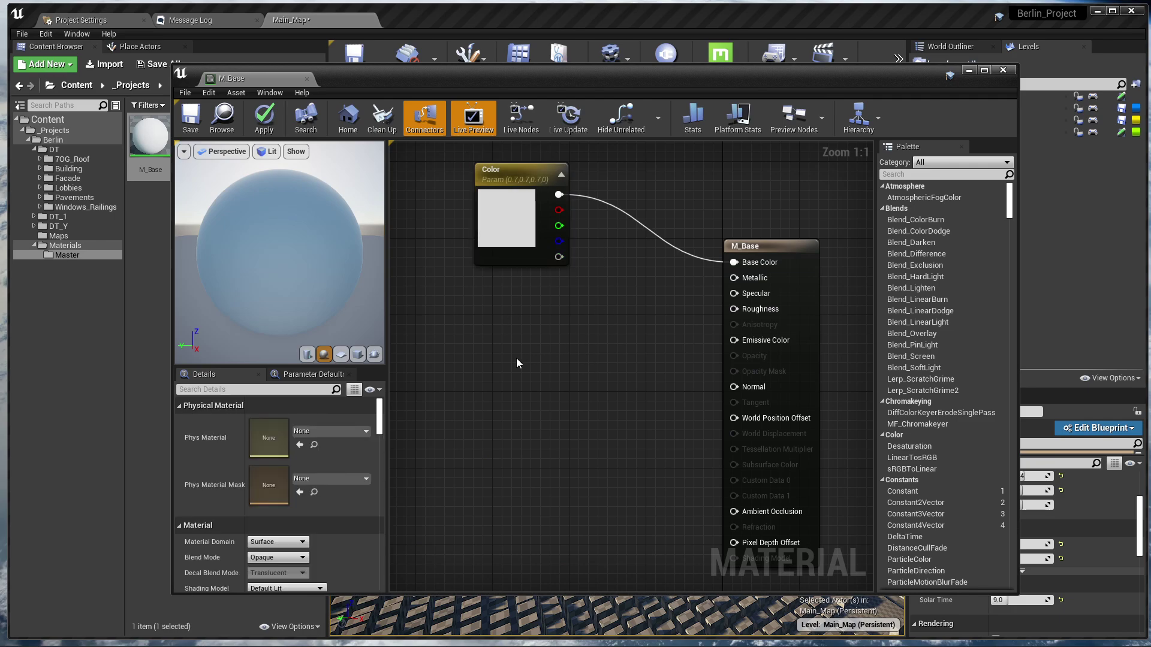
pyautogui.press('s')
pyautogui.click(517, 352)
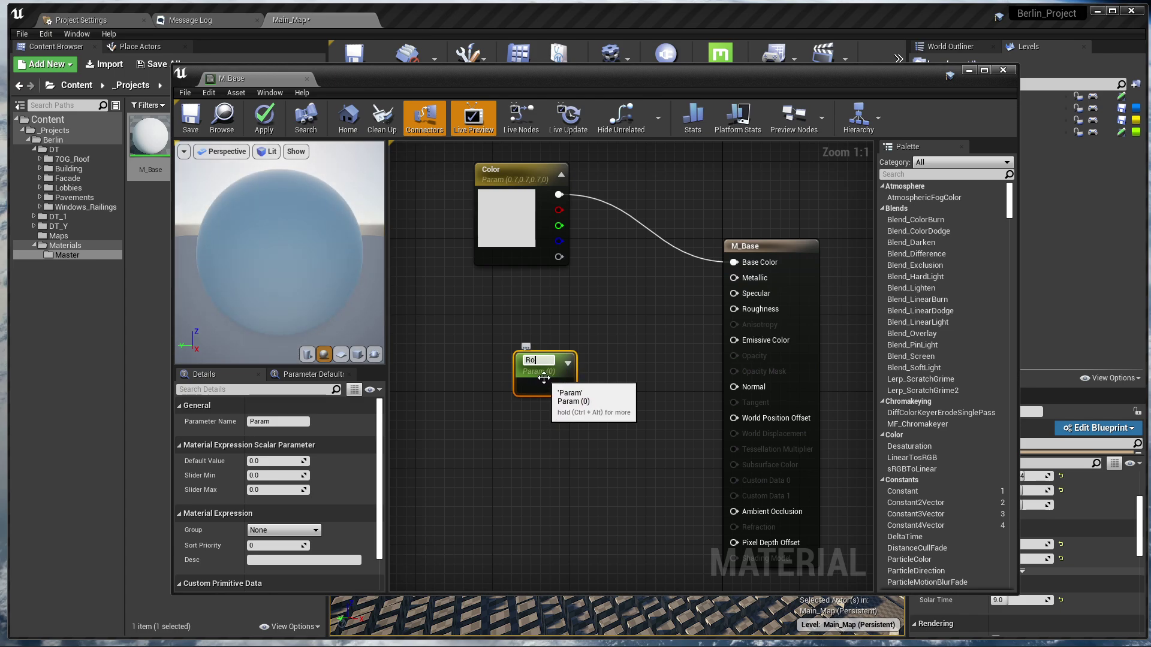
pyautogui.write('Roughness')
pyautogui.press('Return')
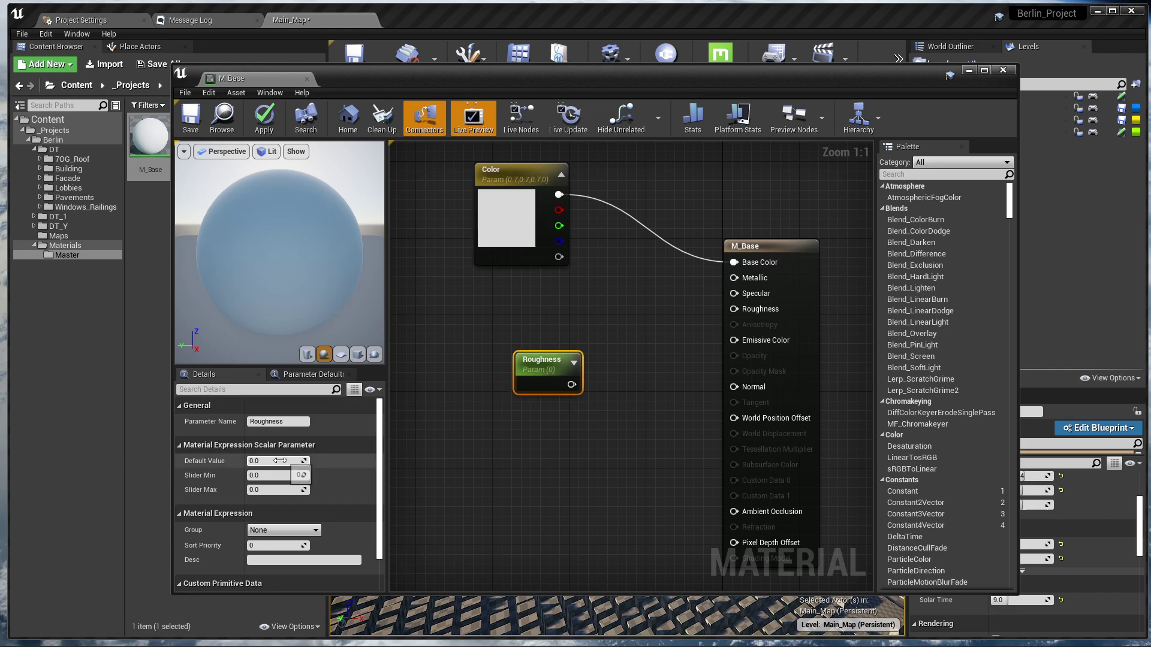
# - Set the Roughness parameter's default value to 0.4 and connect it to the material's Roughness input, placing the node below Color
pyautogui.write('0.4')
pyautogui.press('Return')
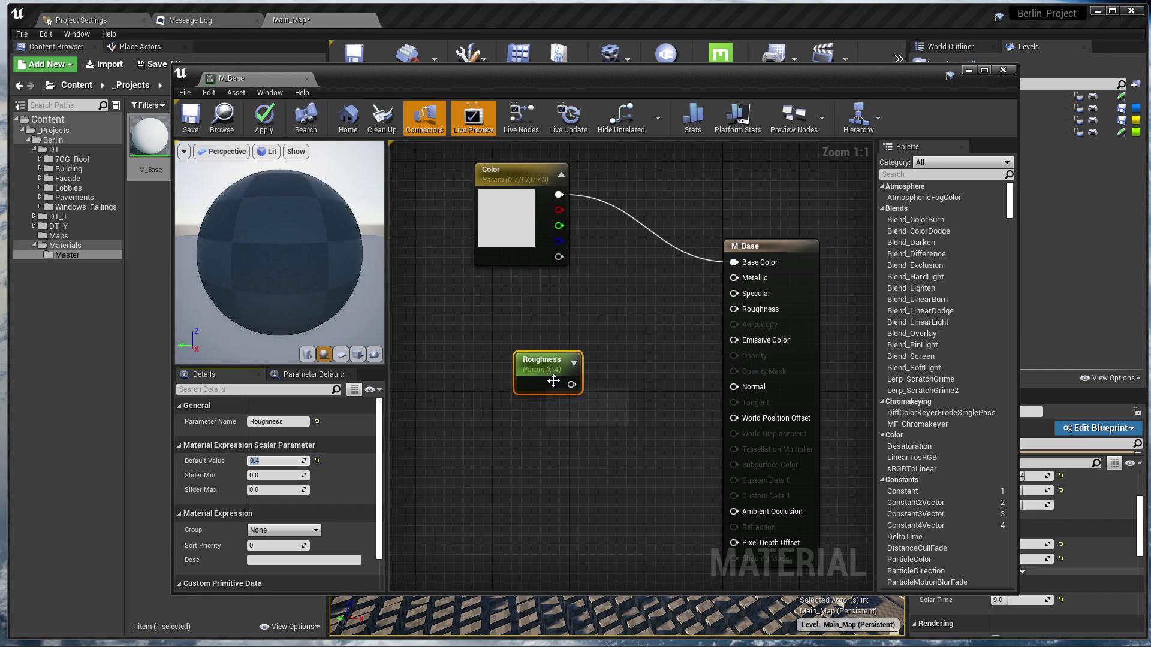
pyautogui.moveTo(572, 384); pyautogui.dragTo(756, 309)
pyautogui.moveTo(541, 361); pyautogui.dragTo(520, 334)
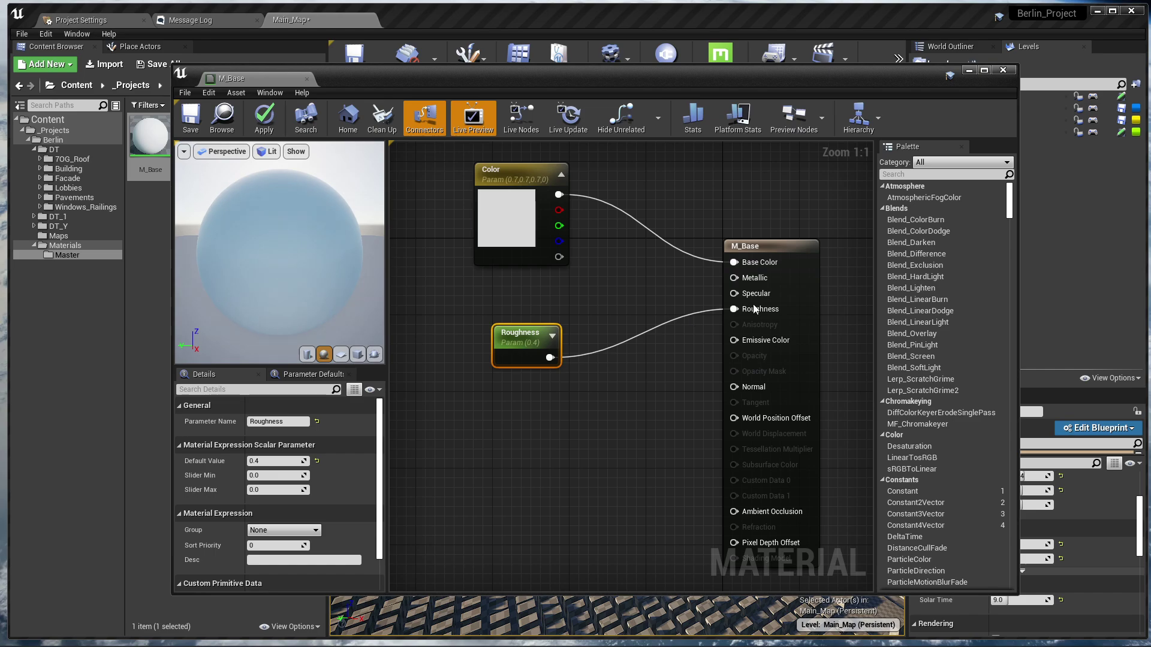
# - Close the M_Base material editor and create a folder named Instances inside the Materials folder
pyautogui.click(306, 79)
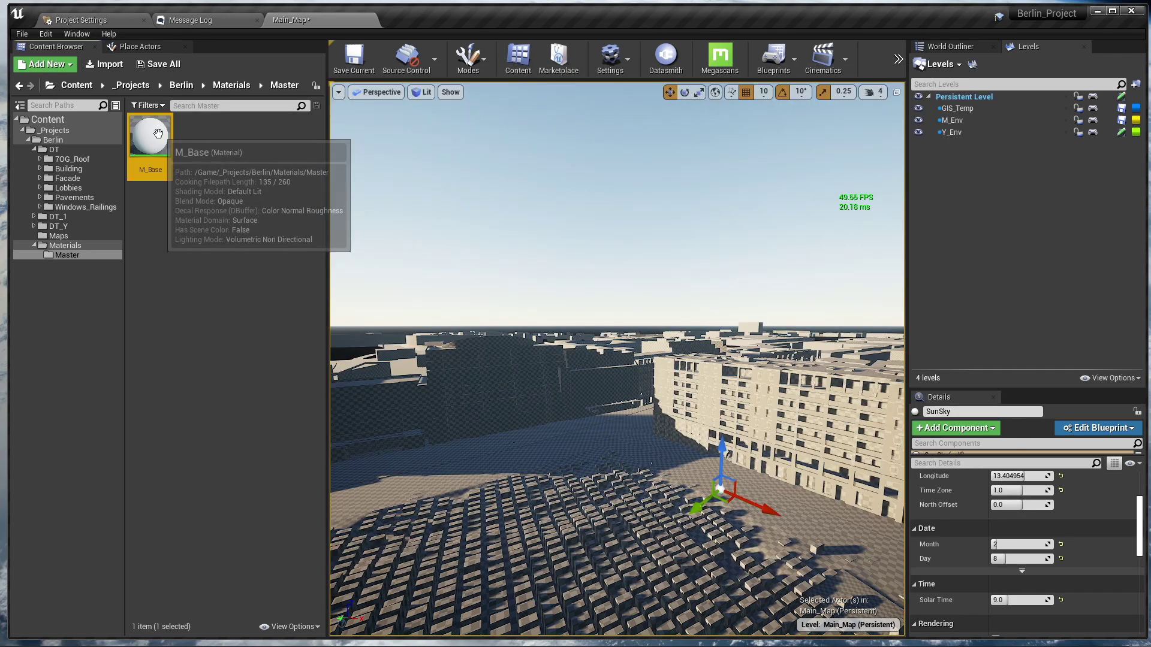
pyautogui.click(74, 244)
pyautogui.rightClick(74, 245)
pyautogui.click(154, 267)
pyautogui.write('Instances')
pyautogui.press('Return')
# - Create a material instance from M_Base in the Master folder and name it MI_White
pyautogui.press('Down')
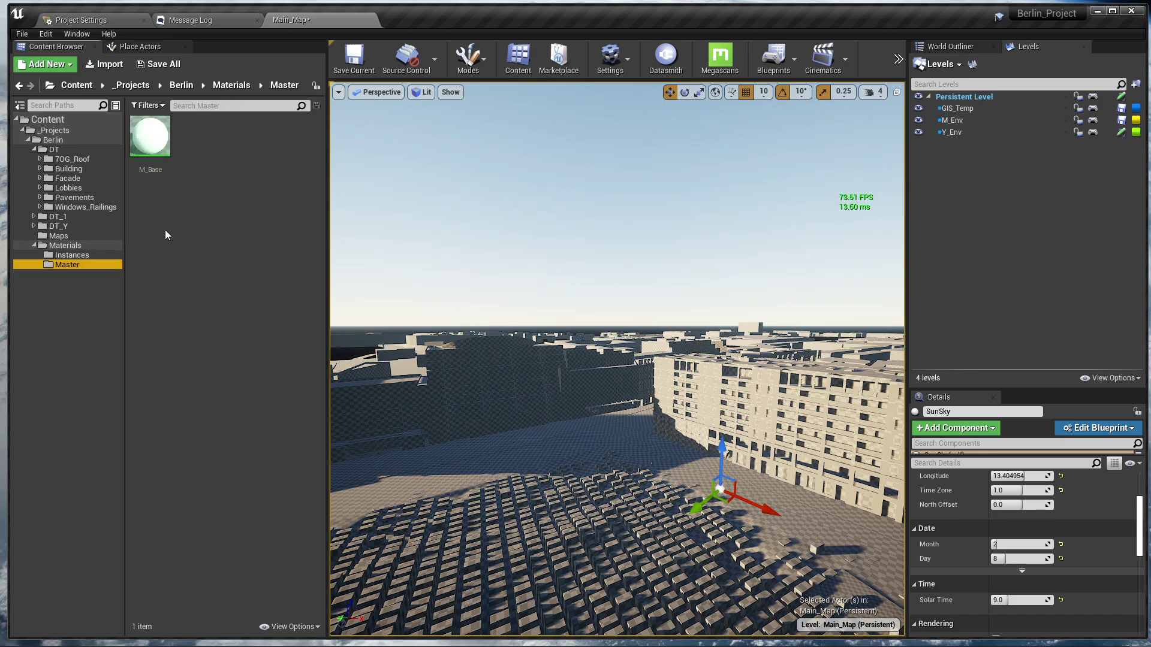
pyautogui.rightClick(154, 144)
pyautogui.click(153, 138)
pyautogui.rightClick(160, 133)
pyautogui.click(193, 150)
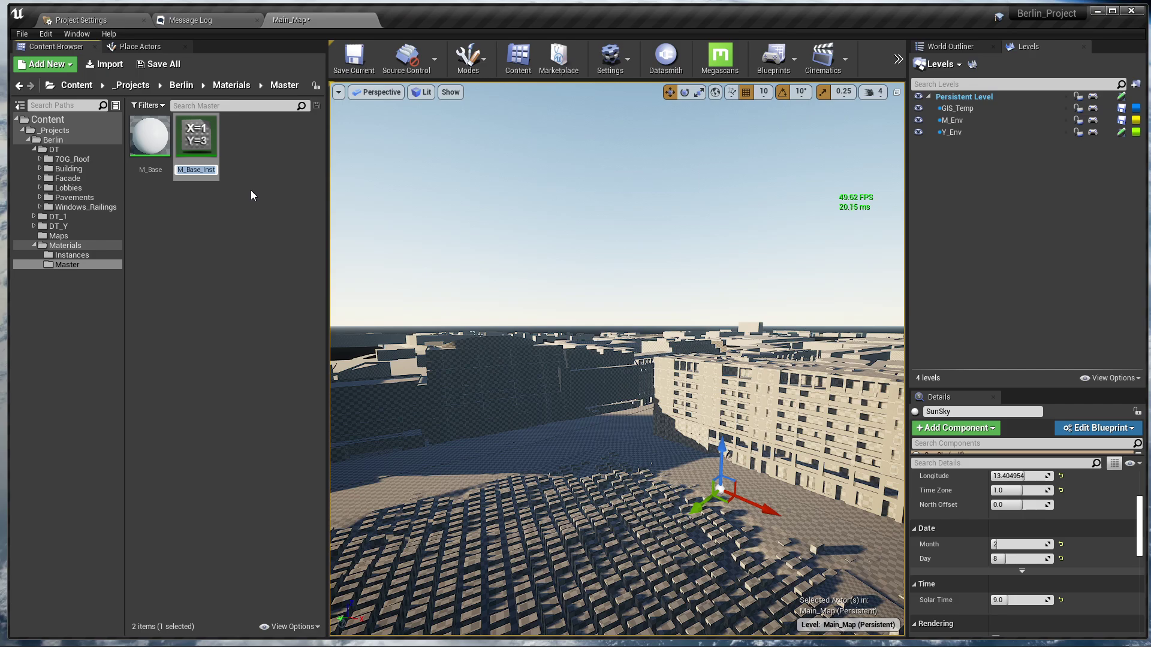
pyautogui.write('MI_White')
pyautogui.press('Return')
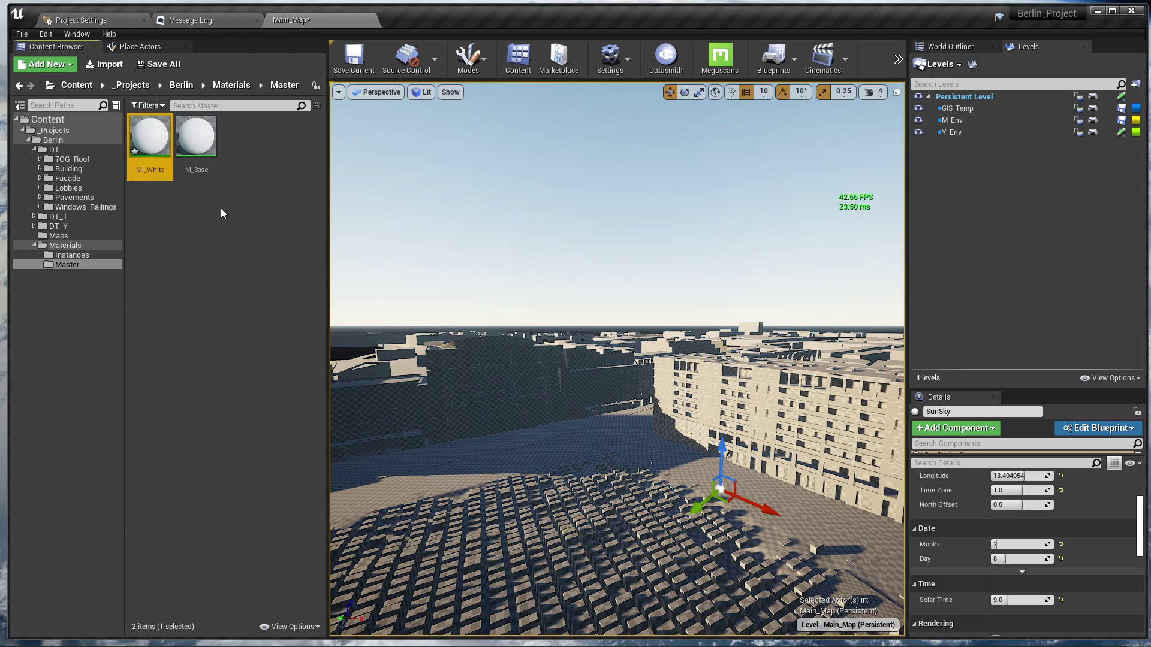
# - Move MI_White from the Master folder into the Instances folder and open that folder
pyautogui.moveTo(150, 137); pyautogui.dragTo(103, 258)
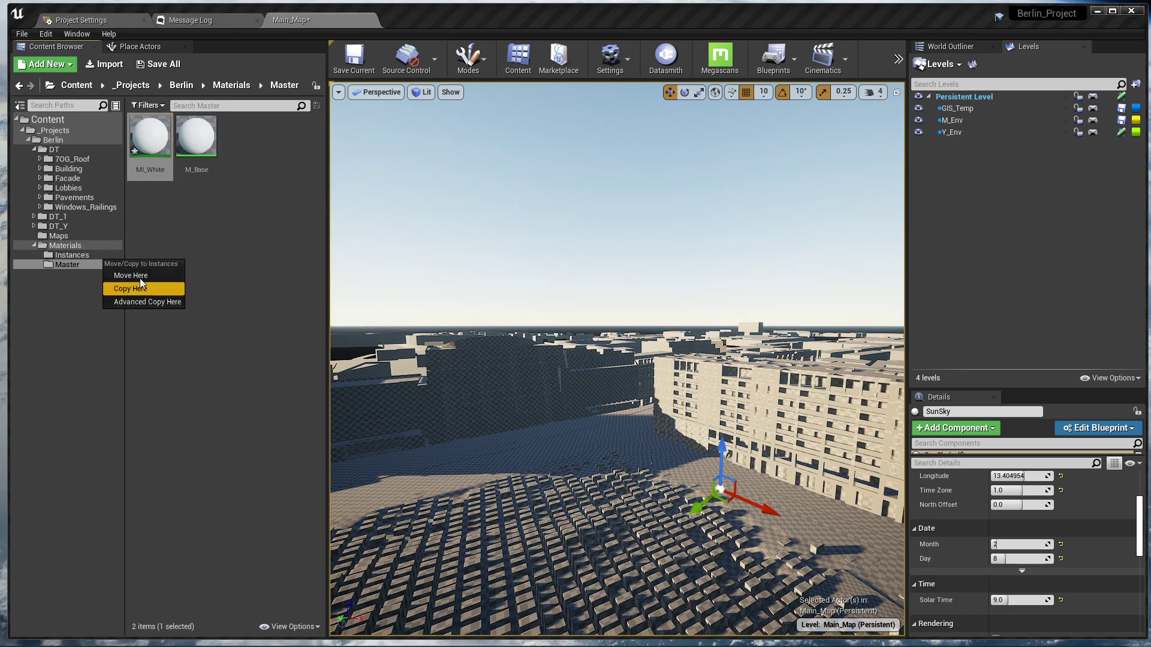
pyautogui.click(141, 275)
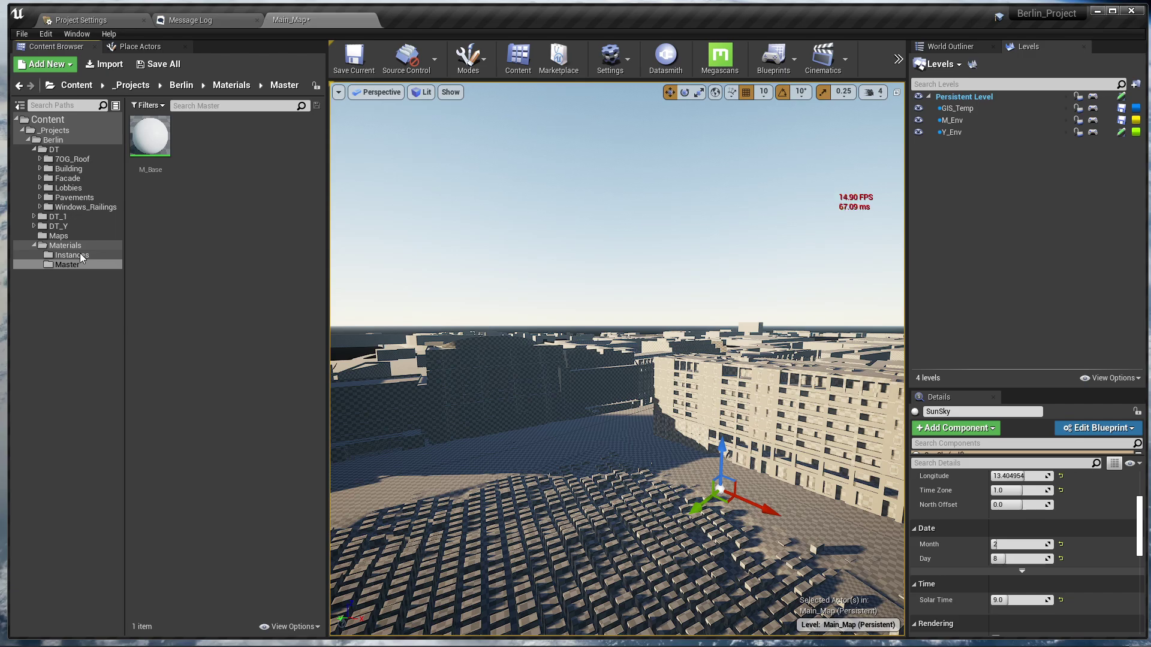
pyautogui.click(80, 253)
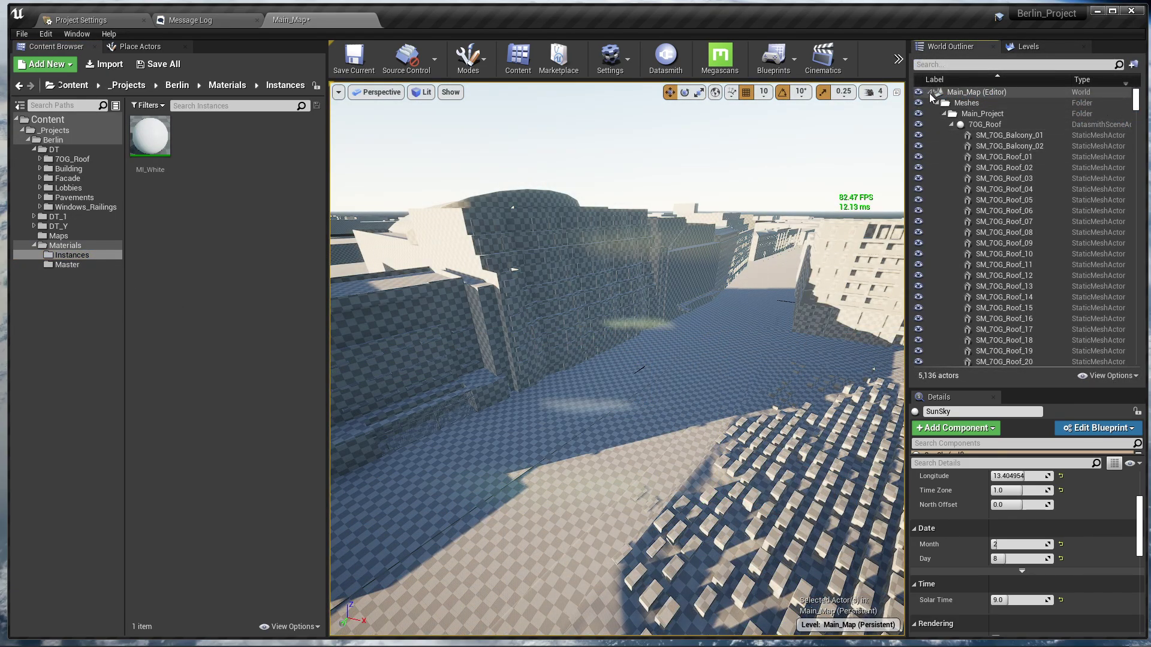
# - Collapse the whole World Outliner tree, then select the Y_Env scene actor and focus the view on it
pyautogui.keyDown('shift'); pyautogui.click(930, 92); pyautogui.keyUp('shift')
pyautogui.click(929, 93)
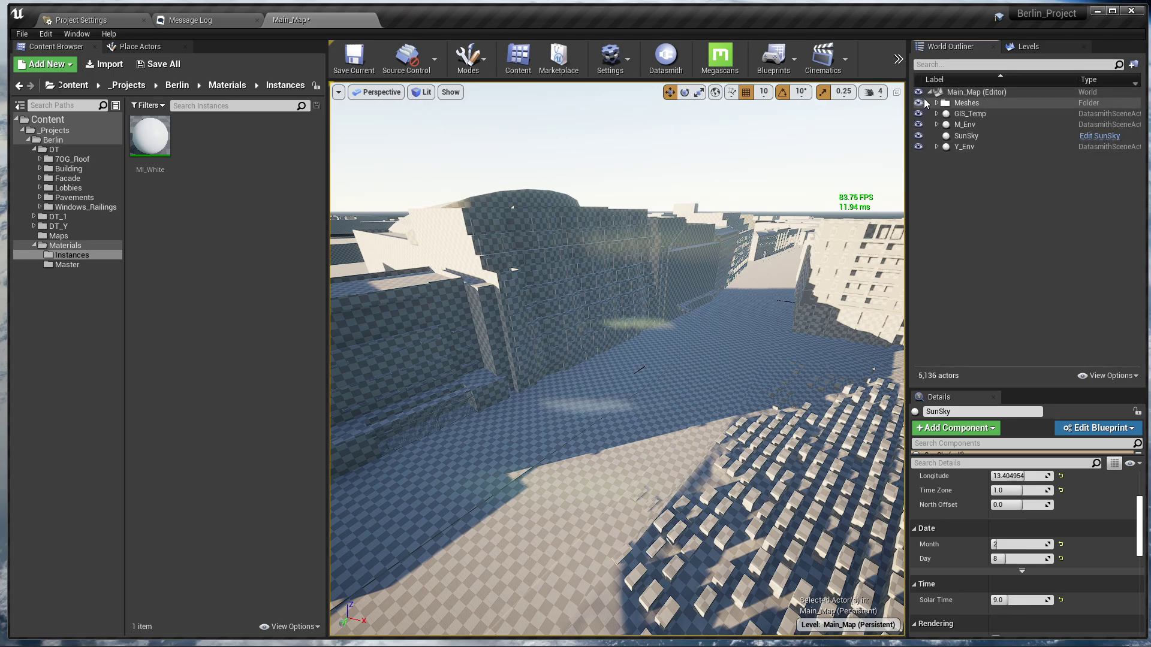
pyautogui.click(971, 146)
pyautogui.press('f')
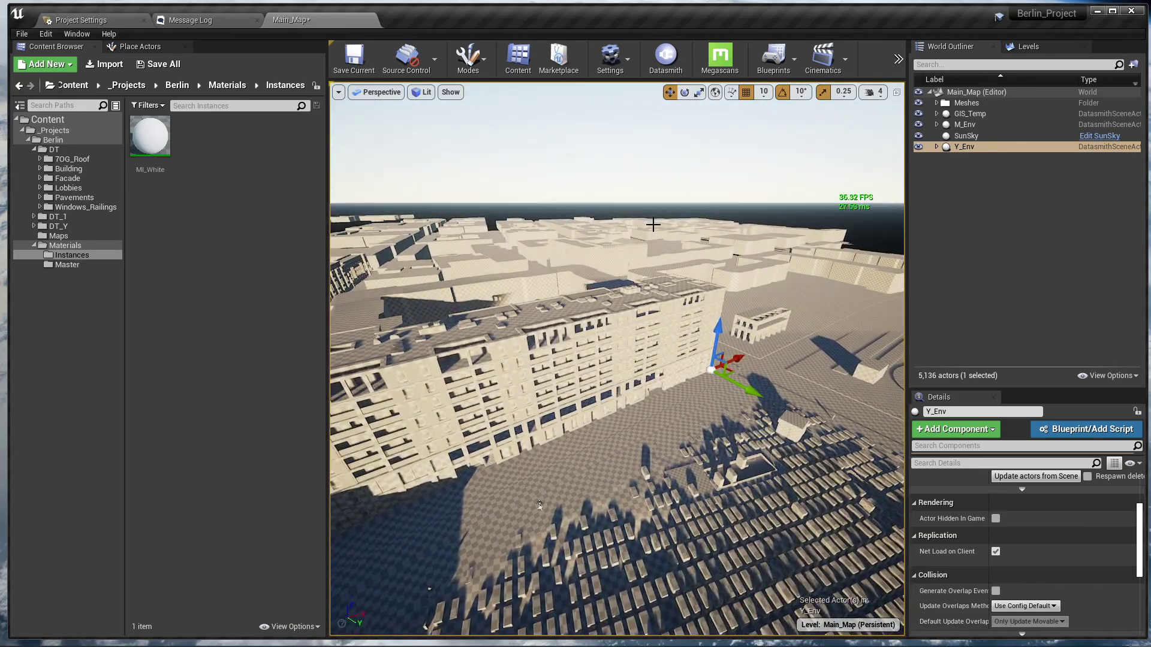
# - Select all descendants of Y_Env and remove the Y_Env parent actor from the selection
pyautogui.hotkey('ctrl', 'shift', 'd')
pyautogui.scroll(5, 1022, 187)
pyautogui.scroll(3, 979, 563)
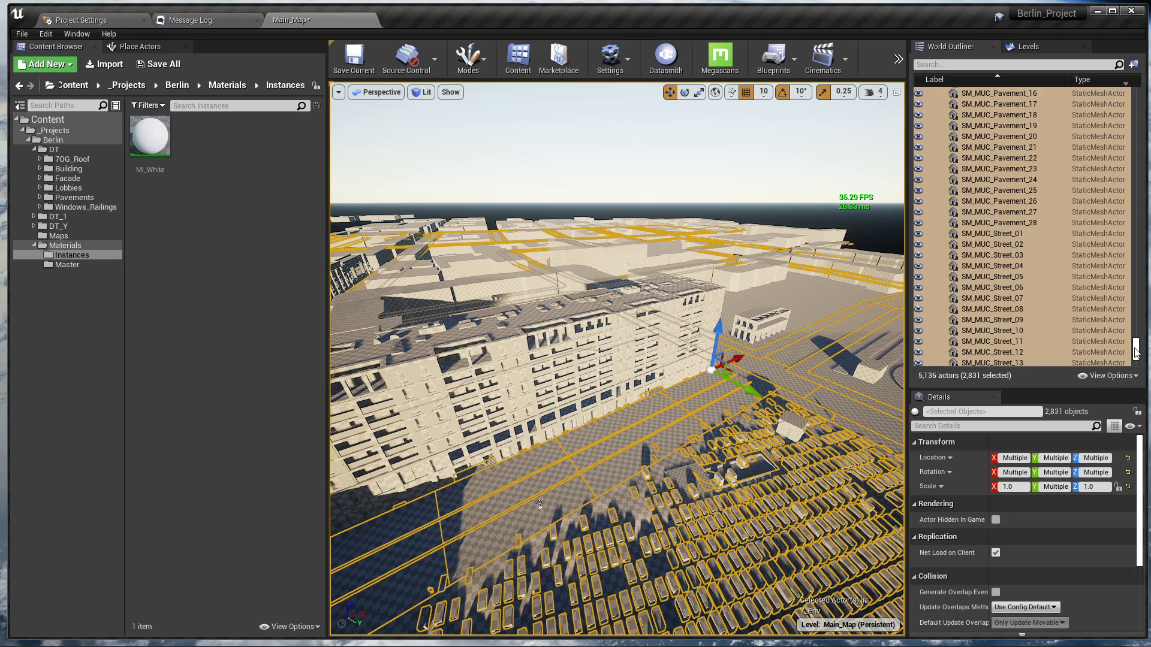
pyautogui.moveTo(1137, 352); pyautogui.dragTo(1131, 94)
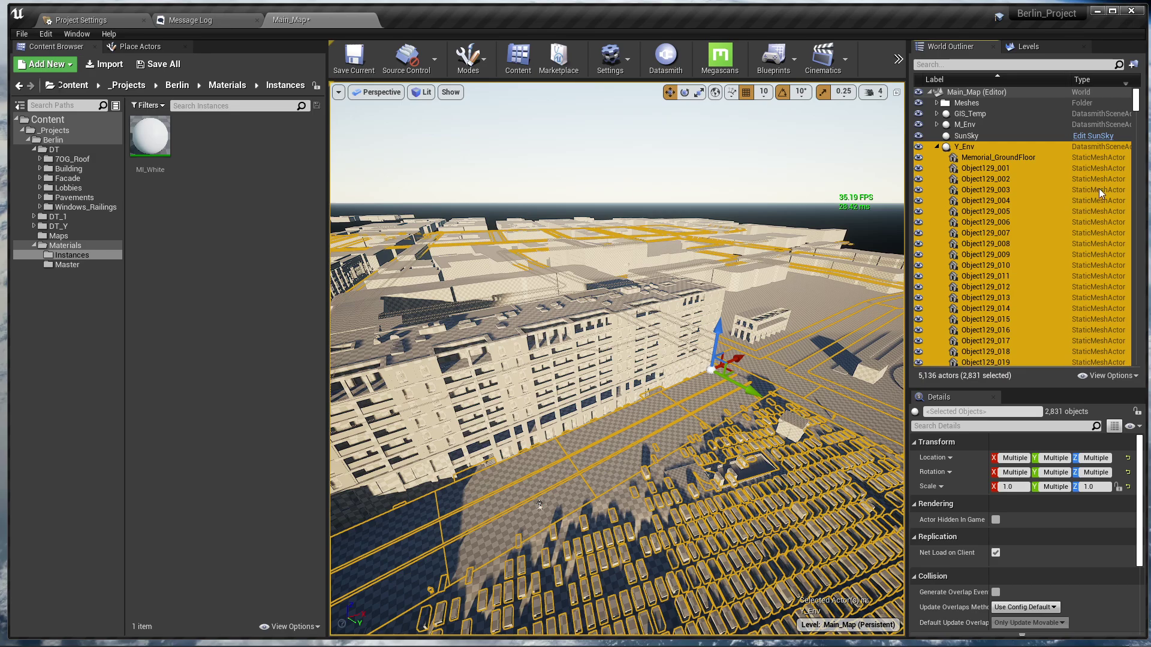
pyautogui.keyDown('ctrl'); pyautogui.click(966, 148); pyautogui.keyUp('ctrl')
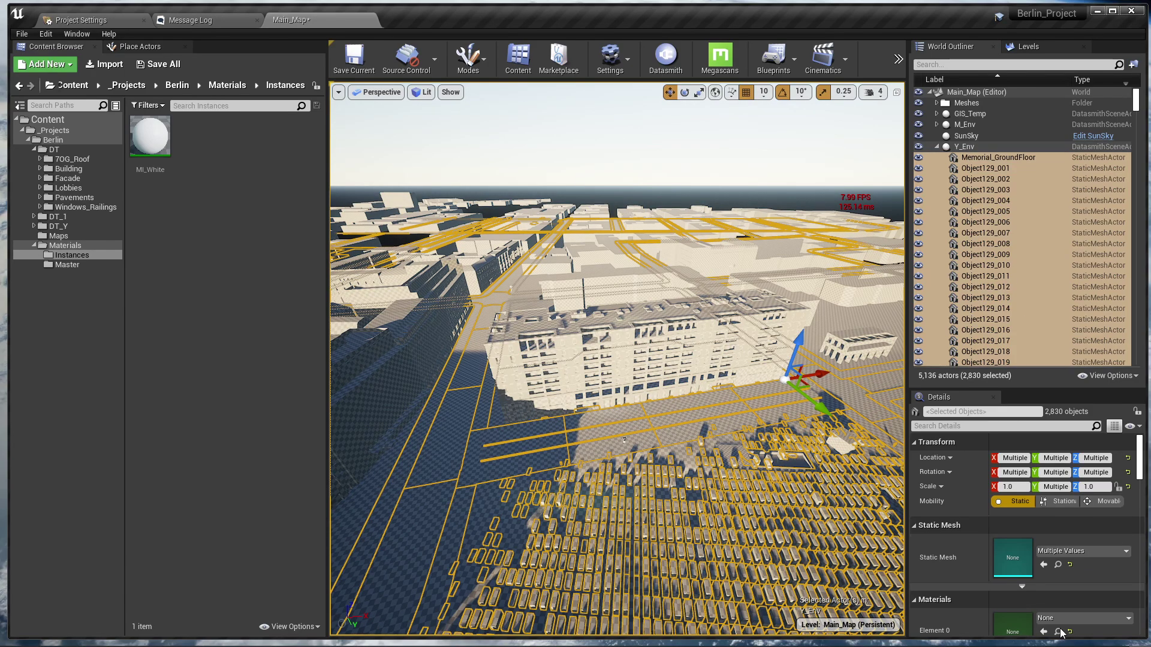
# - Assign MI_White to the material elements of the selected Y_Env meshes, starting from Element 0, and drop the multi-selection
pyautogui.scroll(-3, 1050, 555)
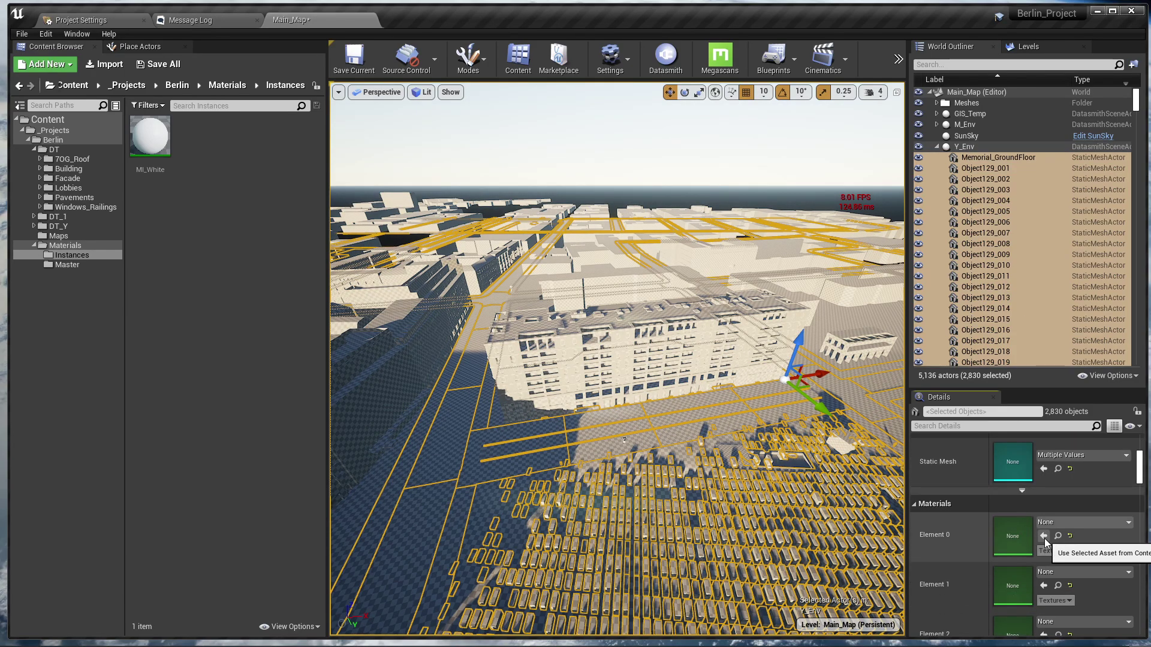
pyautogui.click(144, 144)
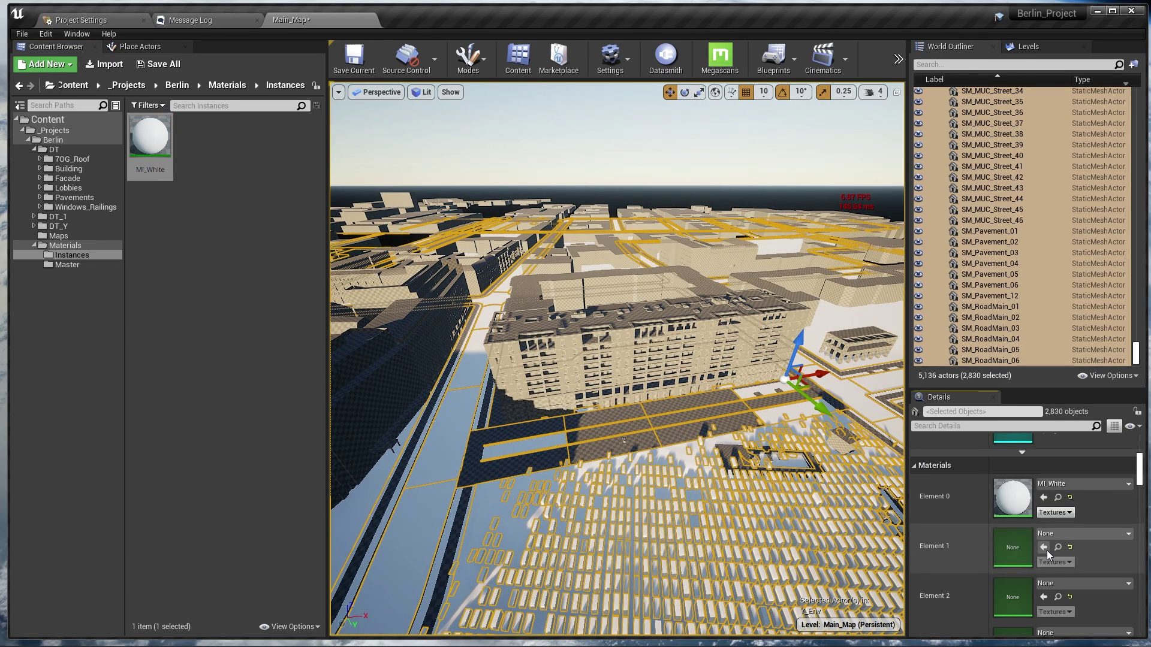
pyautogui.click(1044, 547)
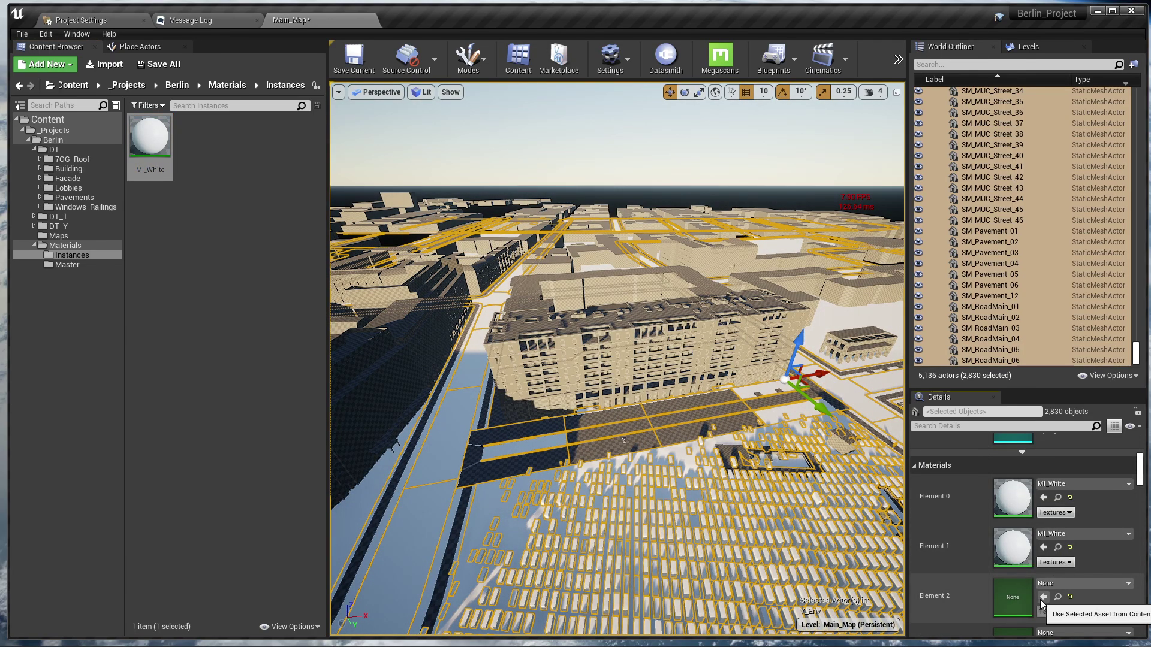
pyautogui.click(1044, 597)
pyautogui.scroll(-4, 1069, 572)
pyautogui.click(803, 478)
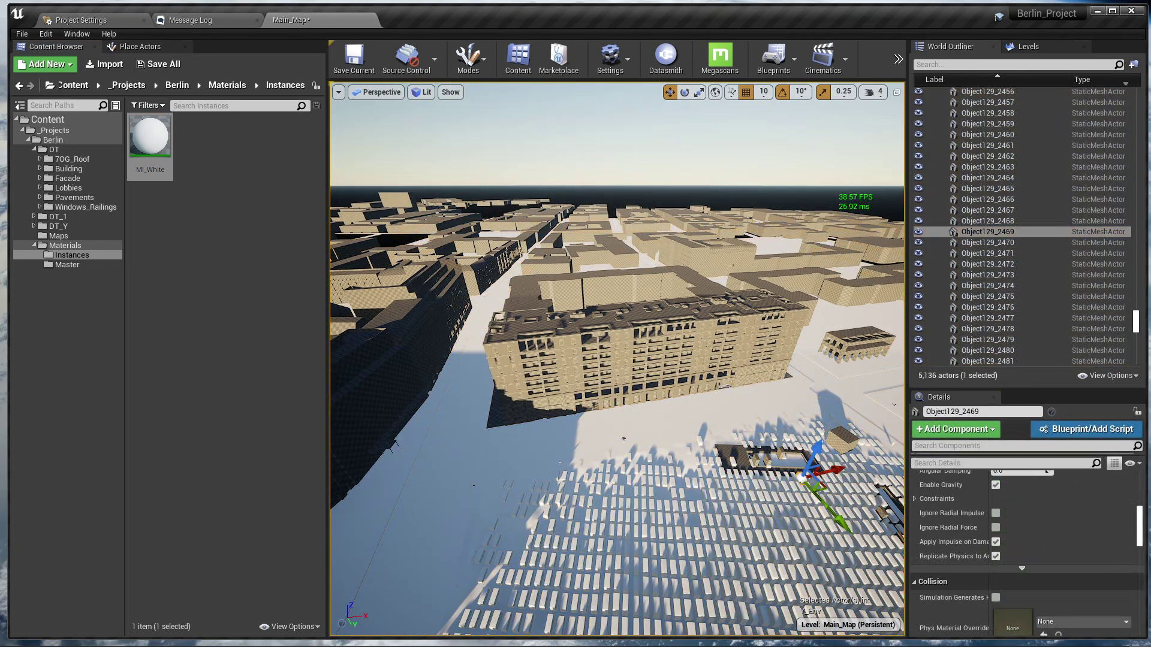
# - Hide the Persistent Level and switch the viewport to the Unlit view mode
pyautogui.moveTo(636, 365); pyautogui.dragTo(691, 416, button='right')
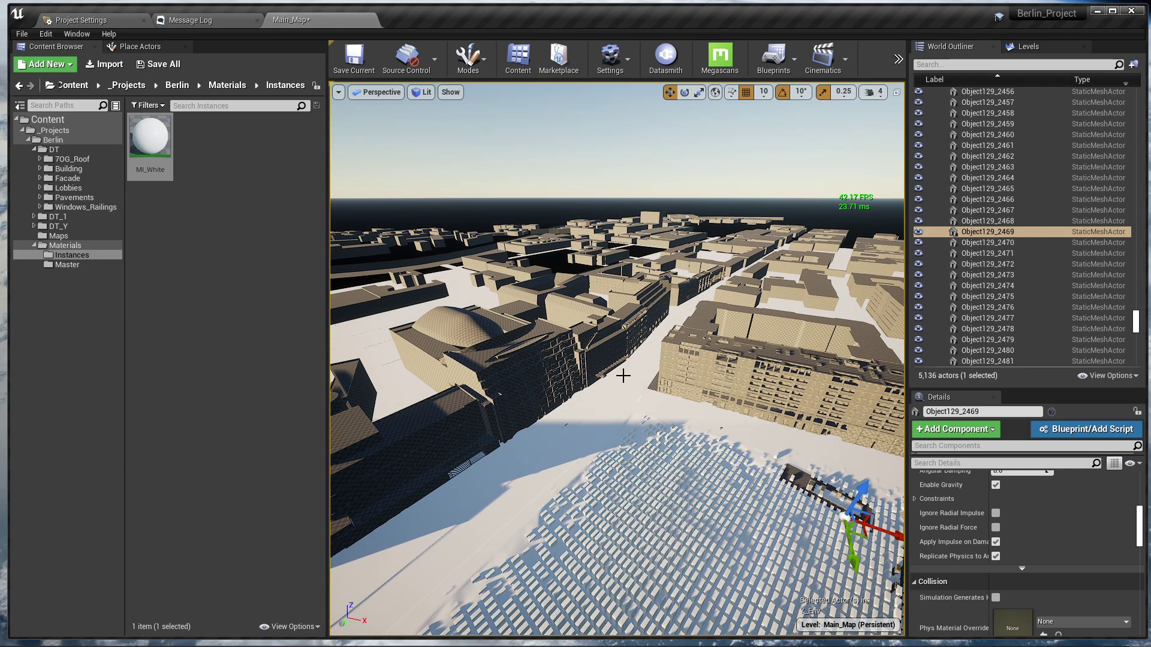
pyautogui.moveTo(667, 398); pyautogui.dragTo(662, 384, button='right')
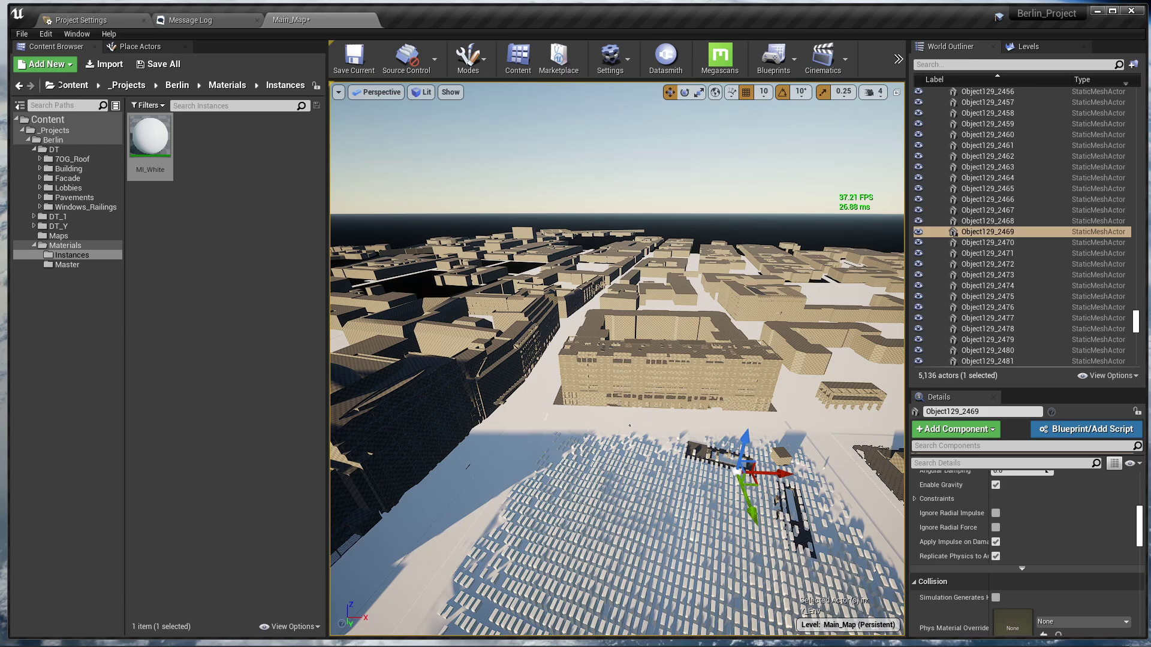
pyautogui.moveTo(1136, 322); pyautogui.dragTo(1109, 74)
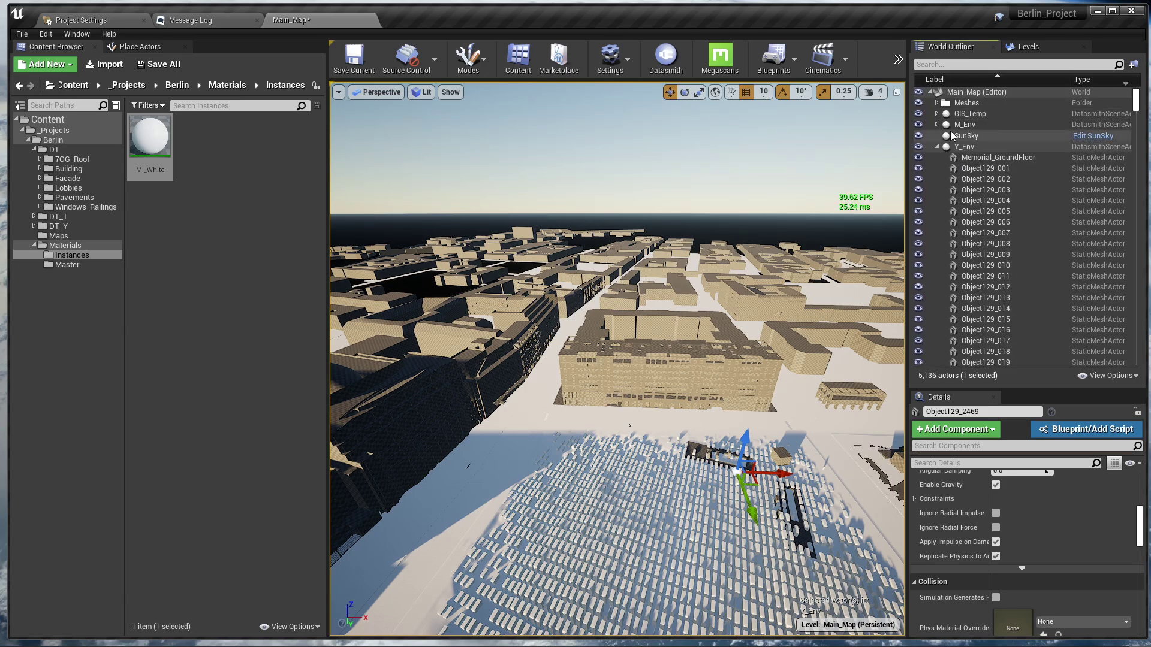
pyautogui.click(1021, 46)
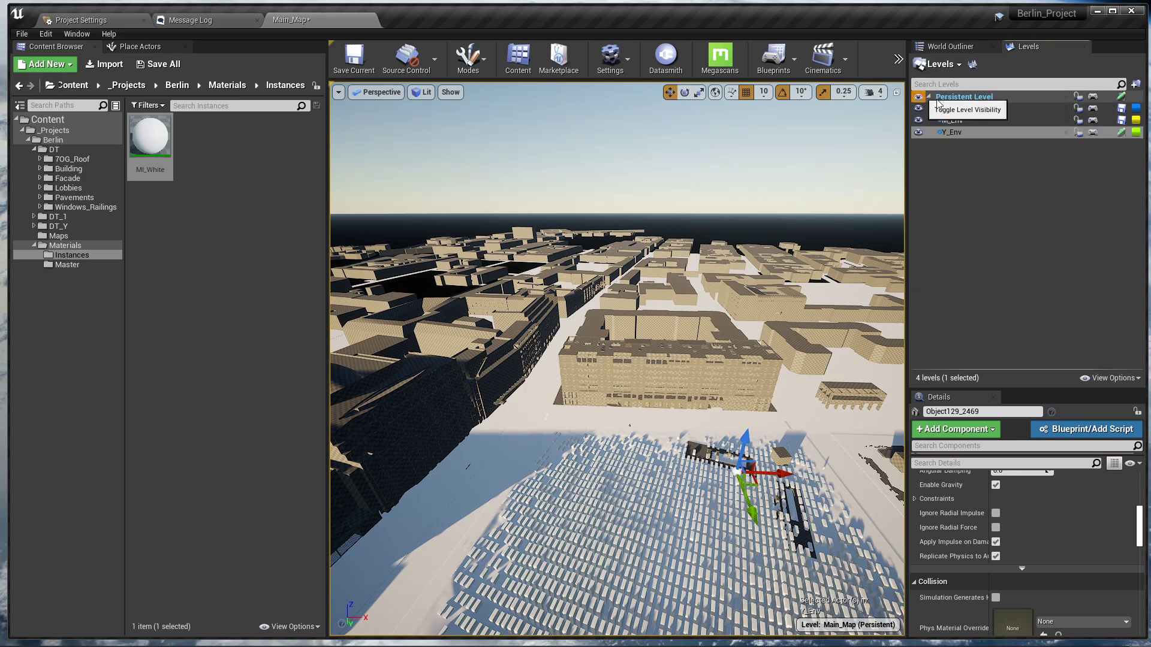
pyautogui.click(918, 97)
pyautogui.click(421, 92)
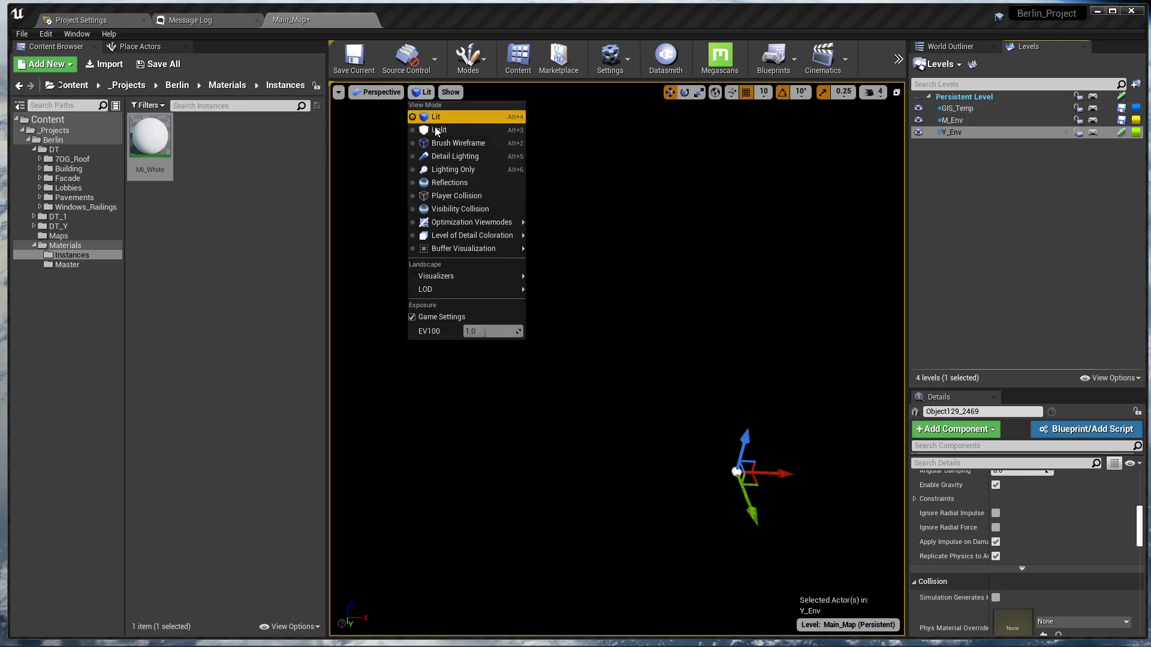
pyautogui.click(437, 131)
pyautogui.moveTo(557, 221); pyautogui.dragTo(704, 434, button='right')
pyautogui.moveTo(714, 223); pyautogui.dragTo(714, 198, button='right')
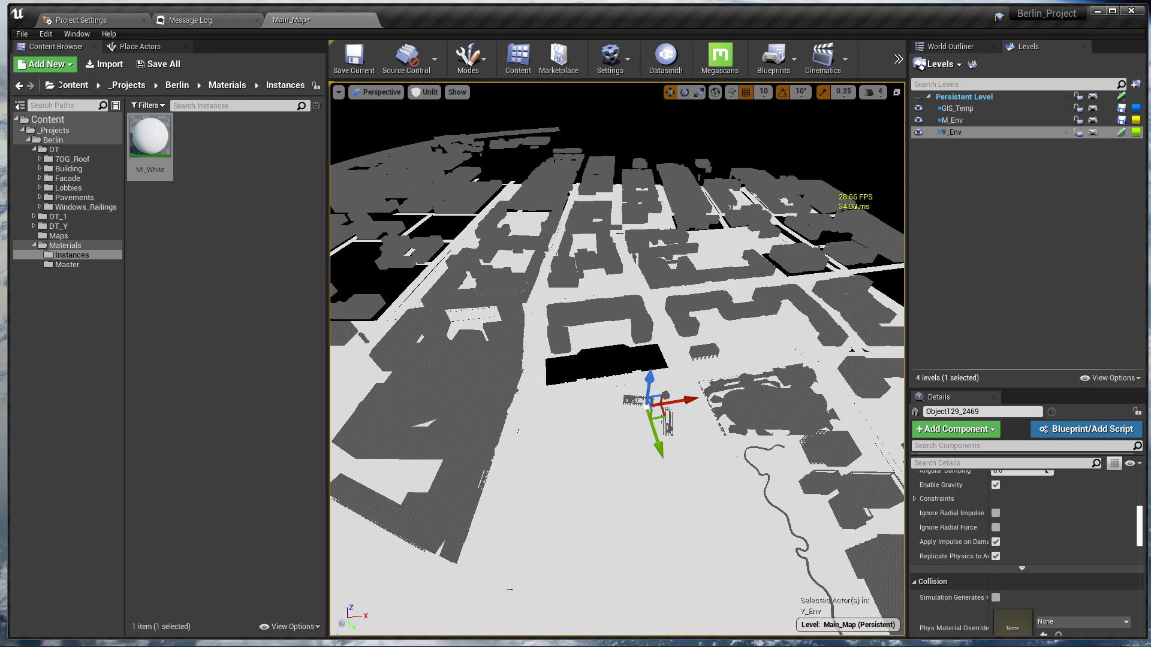
# - Select all meshes in the visible levels and apply MI_White to their material Element 0
pyautogui.moveTo(792, 425); pyautogui.dragTo(777, 474, button='right')
pyautogui.click(738, 404)
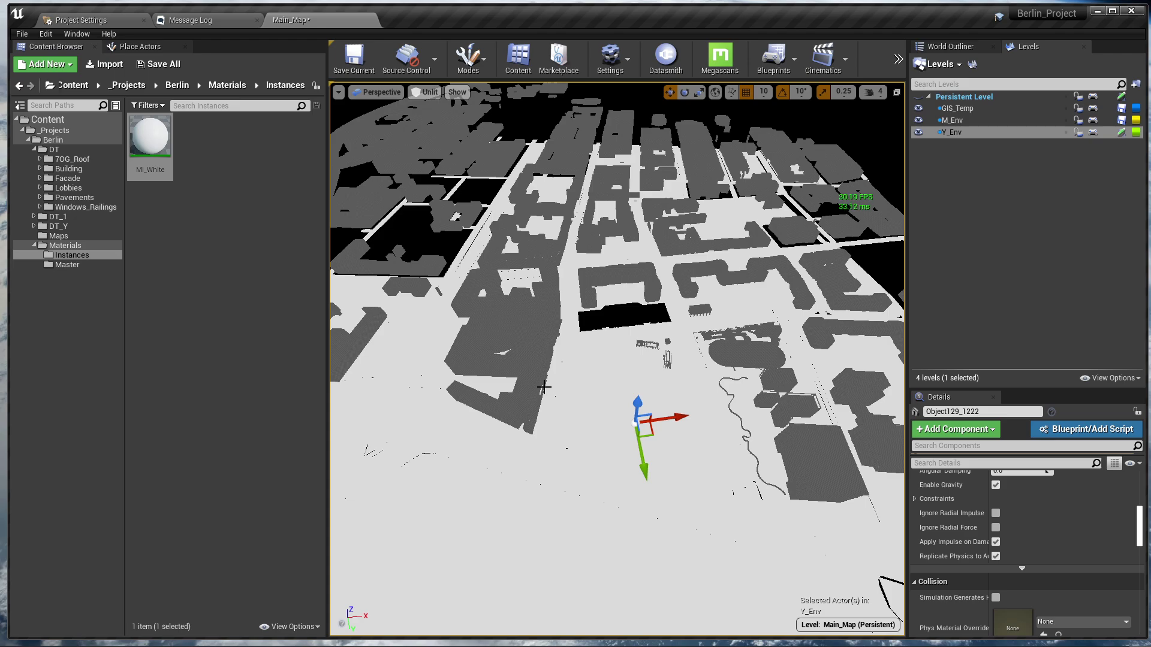
pyautogui.hotkey('ctrl', 'a')
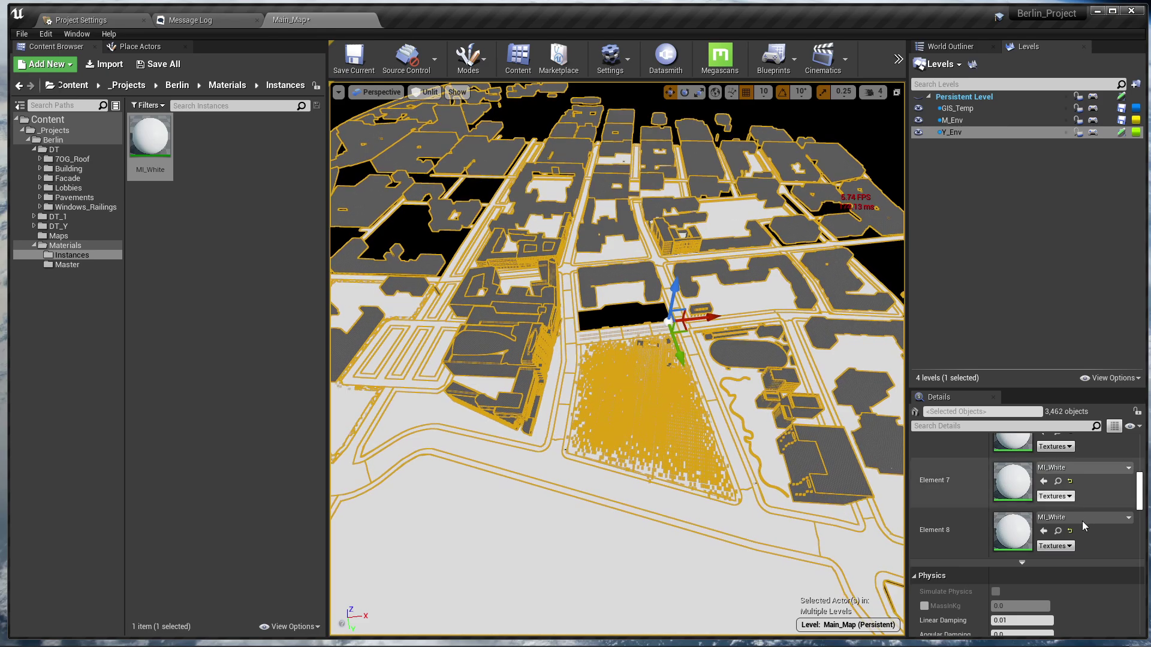
pyautogui.scroll(8, 1081, 524)
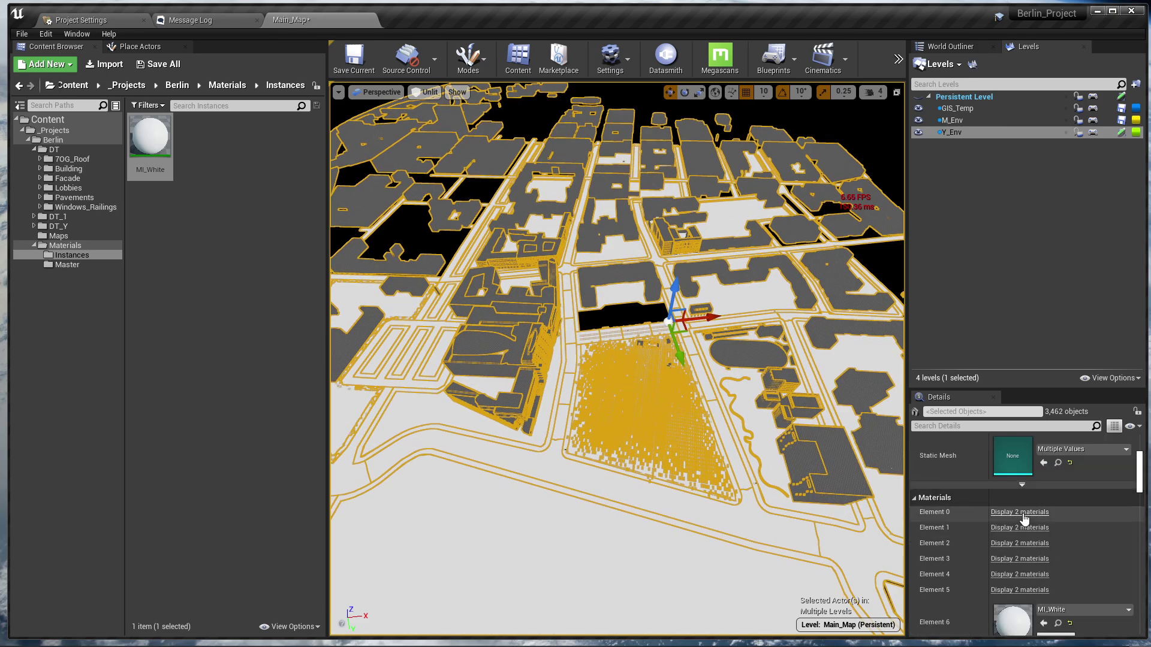
pyautogui.click(1026, 511)
pyautogui.scroll(-1, 1046, 544)
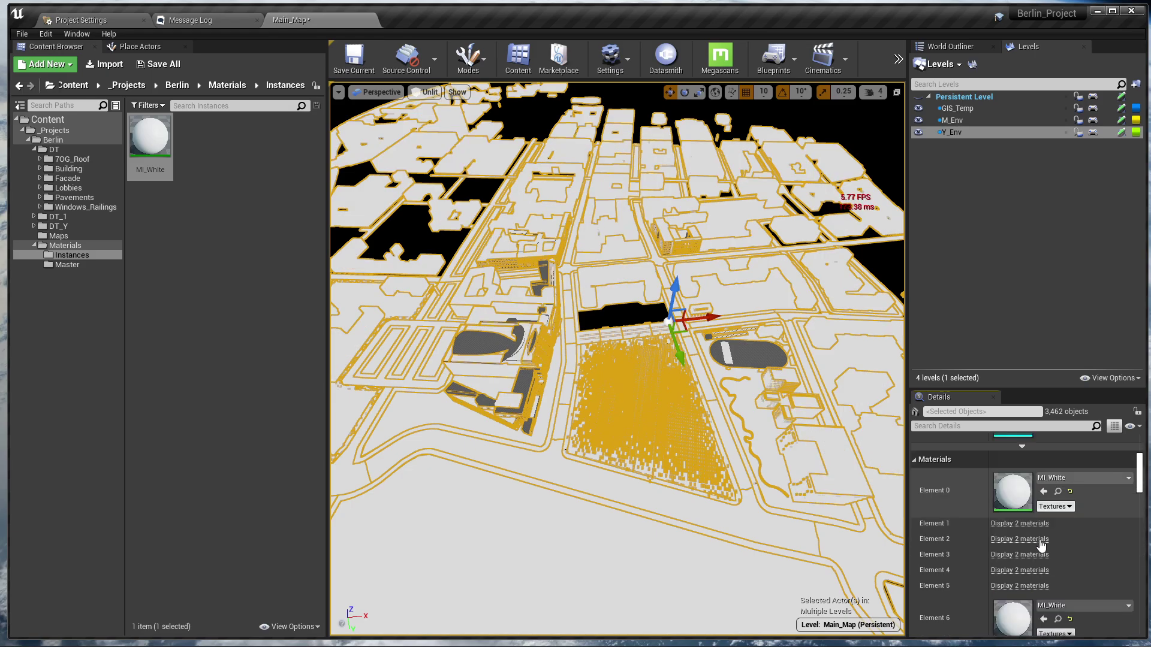
# - Assign MI_White to material Elements 1, 2 and 3 of the selected meshes
pyautogui.click(1027, 524)
pyautogui.click(1044, 552)
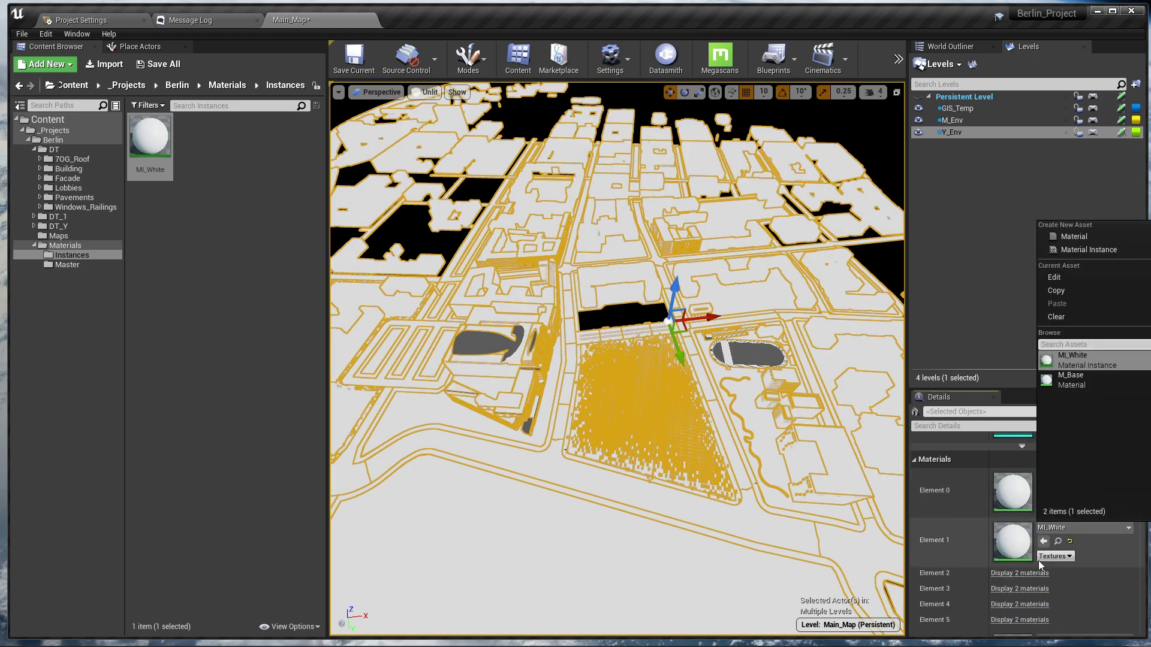
pyautogui.scroll(-2, 1044, 596)
pyautogui.click(1043, 595)
pyautogui.scroll(-4, 1043, 594)
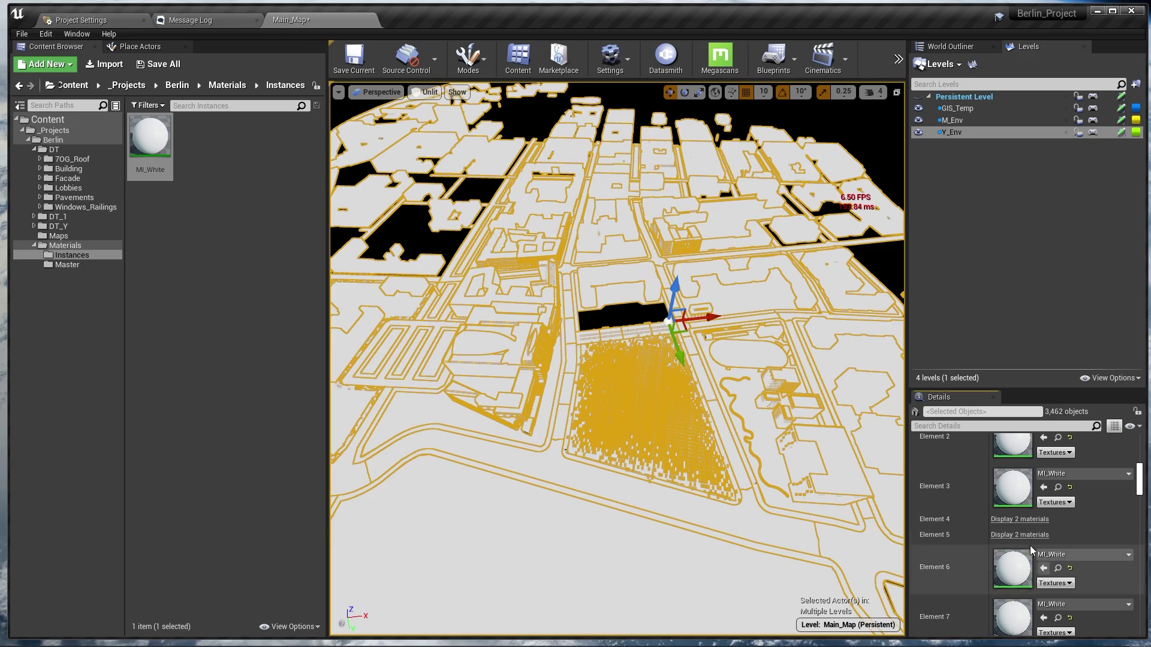
# - Assign MI_White to material Elements 4 and 5 of the selected meshes and clear the selection
pyautogui.click(1029, 521)
pyautogui.click(1043, 546)
pyautogui.scroll(-3, 1042, 543)
pyautogui.click(1028, 513)
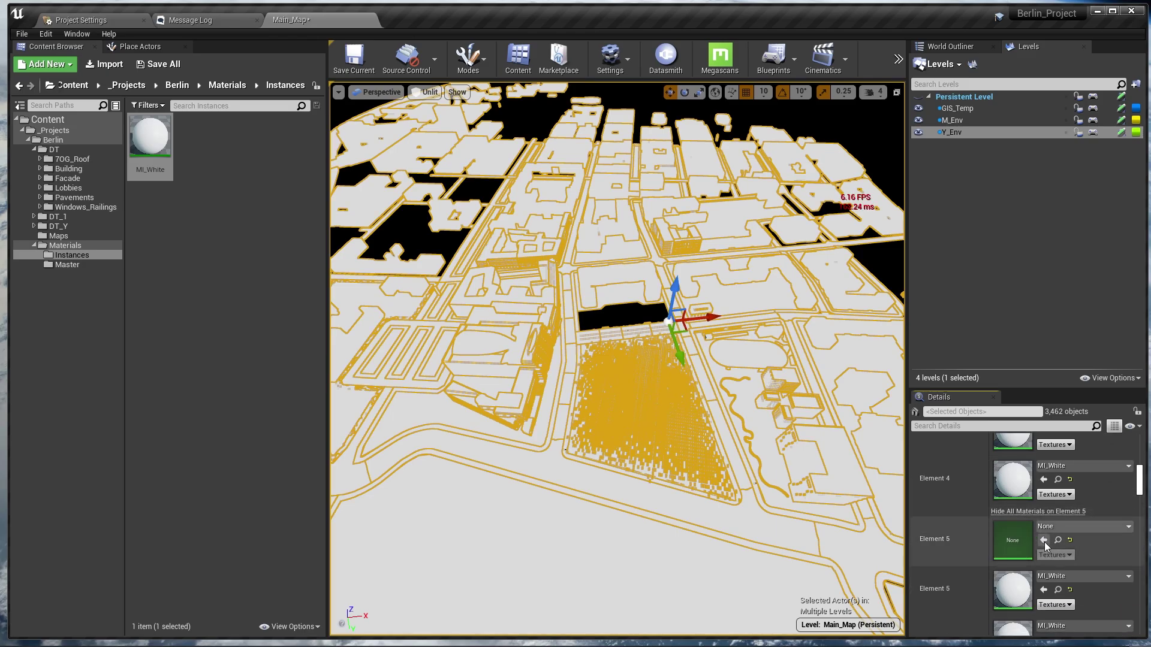
pyautogui.click(1043, 541)
pyautogui.moveTo(781, 441); pyautogui.dragTo(785, 413, button='right')
pyautogui.press('Escape')
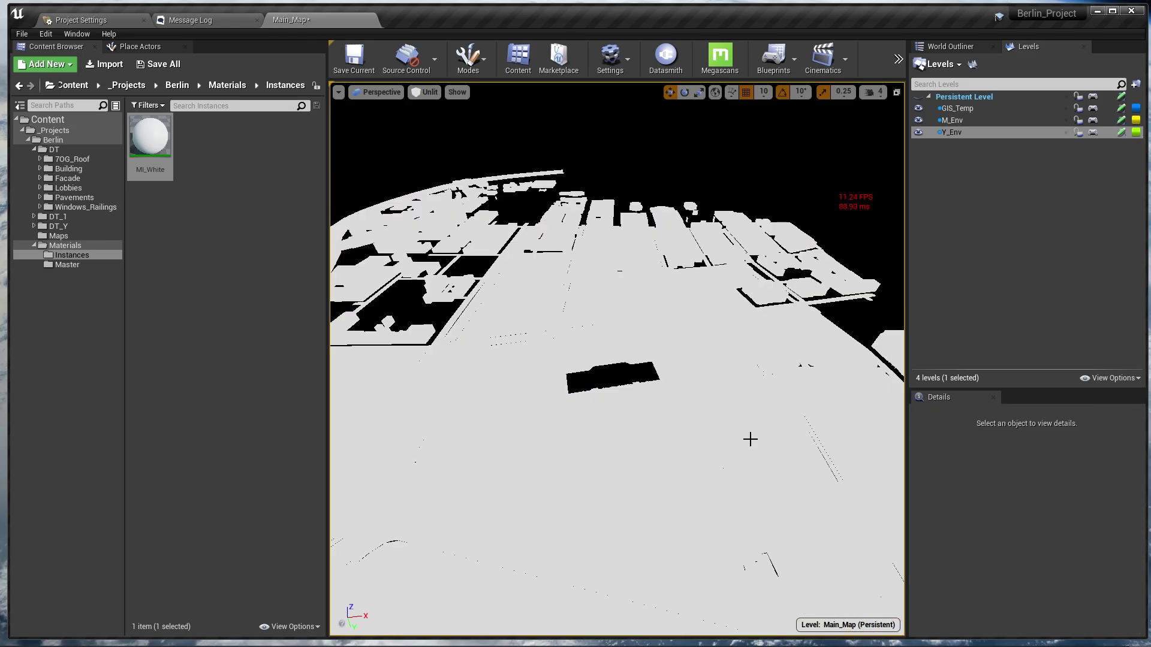
# - Switch the viewport back to the Lit view mode and show the Persistent Level again
pyautogui.click(425, 92)
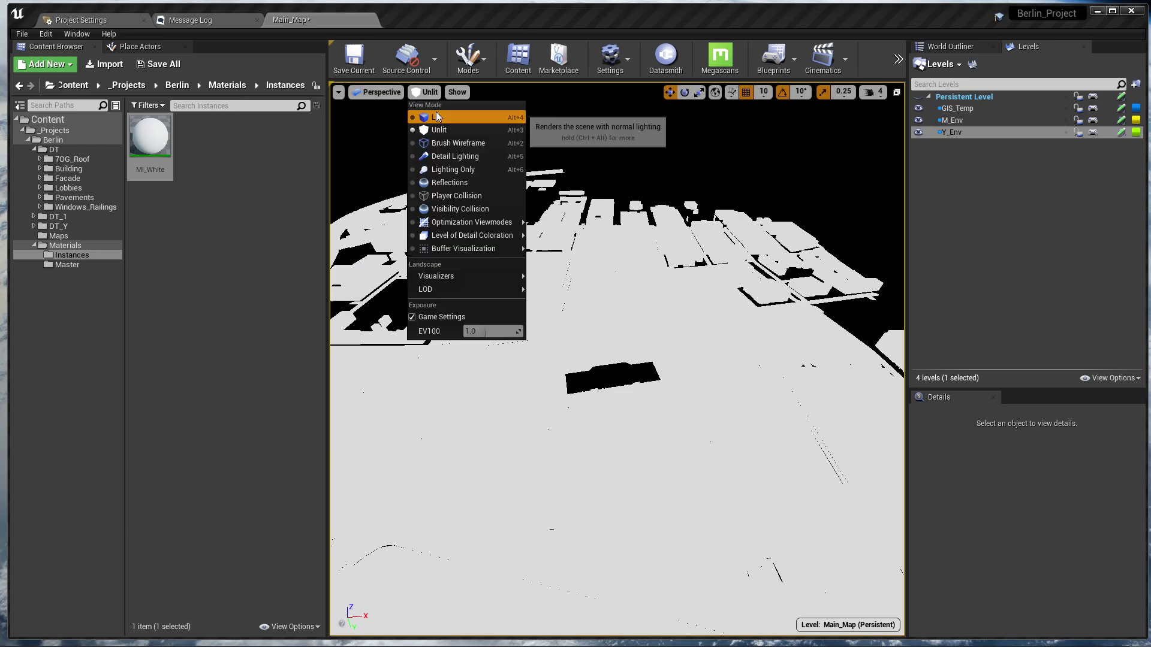
pyautogui.click(434, 116)
pyautogui.click(919, 97)
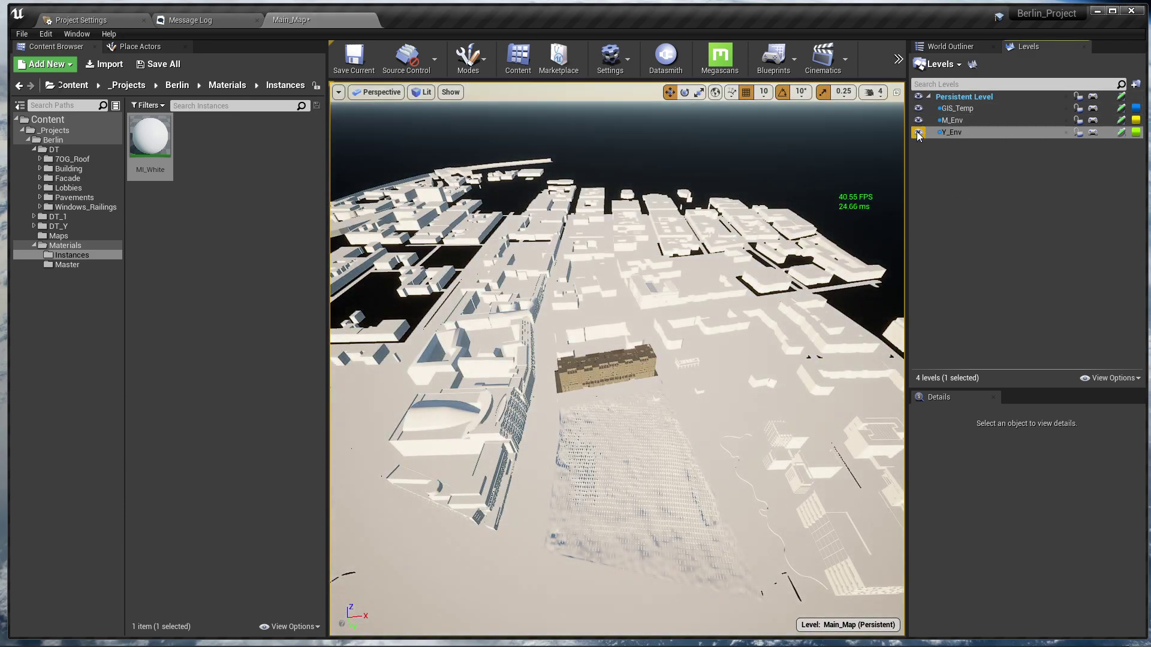
# - Inspect the city with its white material from closer up, around the main building and the memorial blocks
pyautogui.press('w')
pyautogui.moveTo(743, 299); pyautogui.dragTo(804, 294, button='right')
pyautogui.moveTo(560, 389)
pyautogui.mouseDown(button='right')
pyautogui.moveTo(612, 414)
pyautogui.moveTo(590, 384)
pyautogui.moveTo(714, 363)
pyautogui.moveTo(563, 372)
pyautogui.moveTo(545, 384)
pyautogui.mouseUp(button='right')
pyautogui.click(560, 389)
pyautogui.press('a')
pyautogui.press('s')
pyautogui.moveTo(394, 479); pyautogui.dragTo(414, 416)
pyautogui.hotkey('ctrl', 'z')
# - Move the SM_Berlin_Island_15 ground piece along its X axis, away from its original place
pyautogui.press('s')
pyautogui.moveTo(478, 417); pyautogui.dragTo(478, 383, button='right')
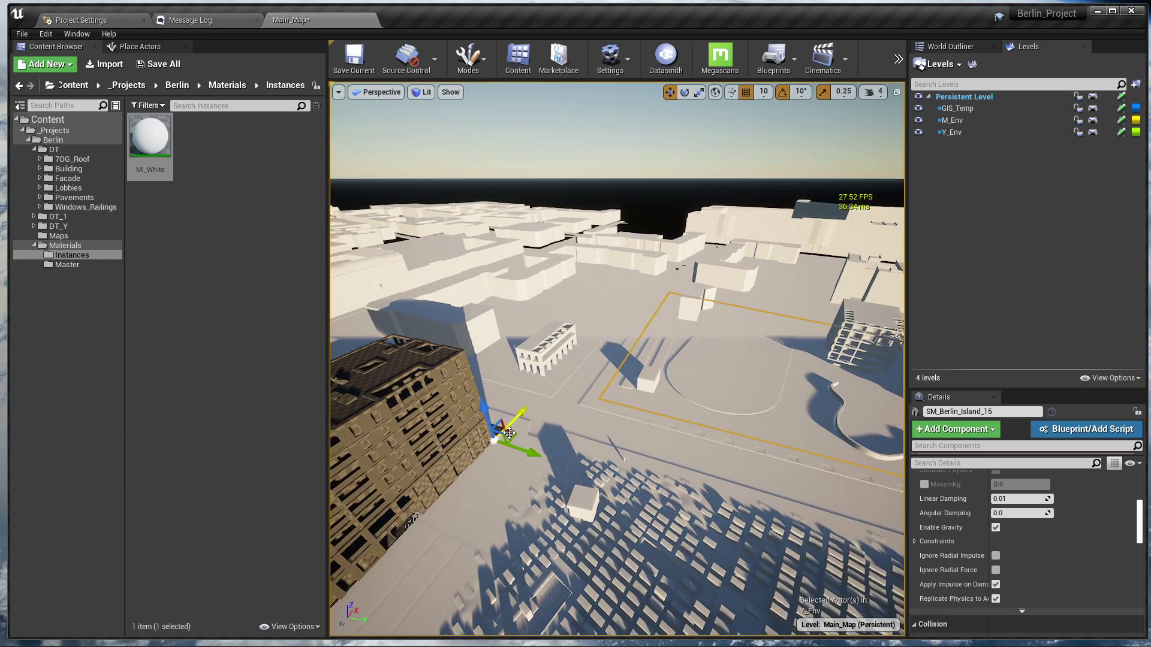
pyautogui.moveTo(601, 427); pyautogui.dragTo(614, 397, button='right')
pyautogui.press('q')
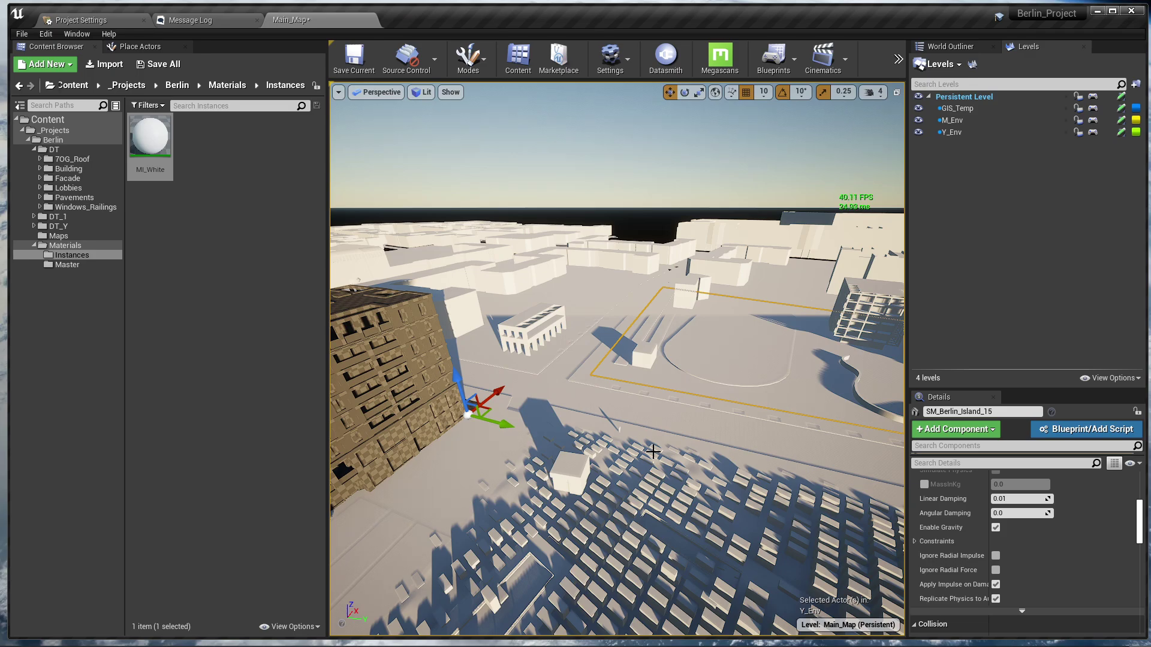
pyautogui.moveTo(497, 390)
pyautogui.mouseDown()
pyautogui.moveTo(543, 357)
pyautogui.moveTo(487, 399)
pyautogui.moveTo(546, 355)
pyautogui.moveTo(509, 381)
pyautogui.mouseUp()
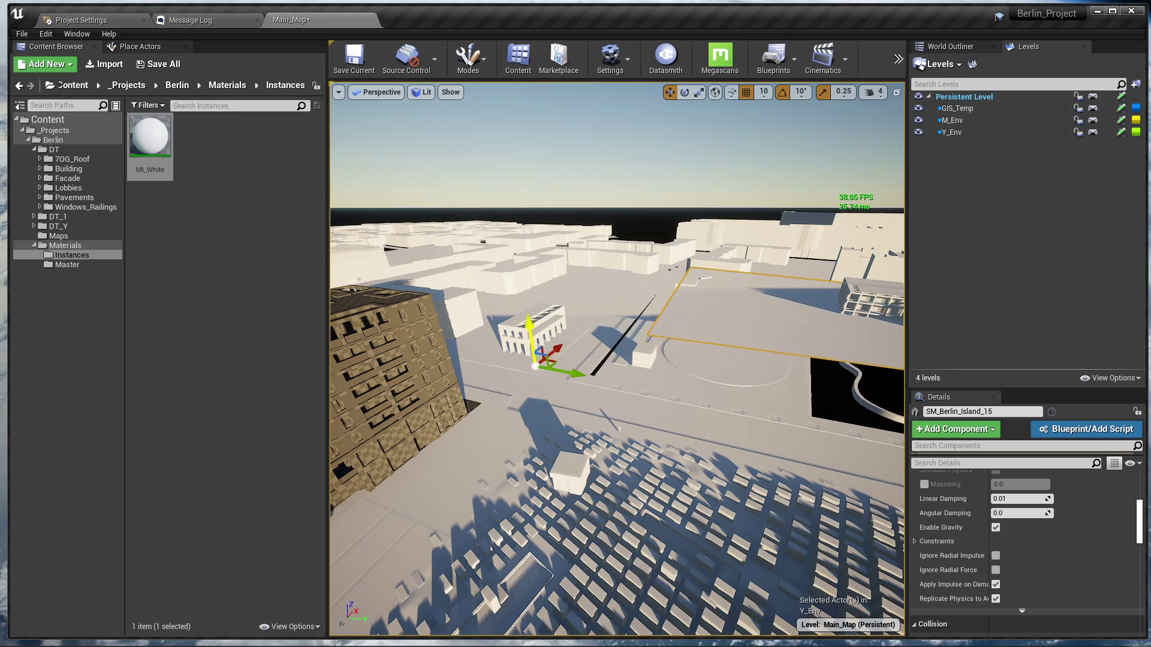
# - Undo the last moves of the SM_Berlin_Island_15 ground piece and clear the selection
pyautogui.moveTo(510, 210); pyautogui.dragTo(543, 383)
pyautogui.hotkey('ctrl', 'z')
pyautogui.hotkey('ctrl', 'z')
pyautogui.hotkey('ctrl', 'z')
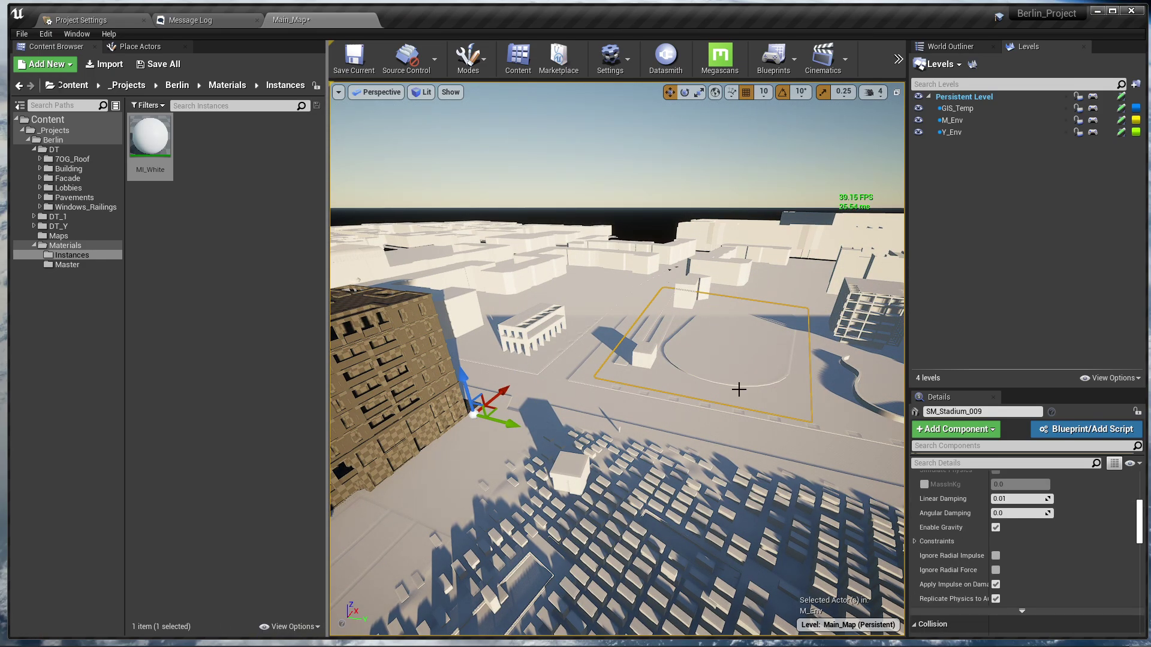
pyautogui.press('Delete')
pyautogui.click(830, 384)
pyautogui.moveTo(616, 358); pyautogui.dragTo(417, 360, button='right')
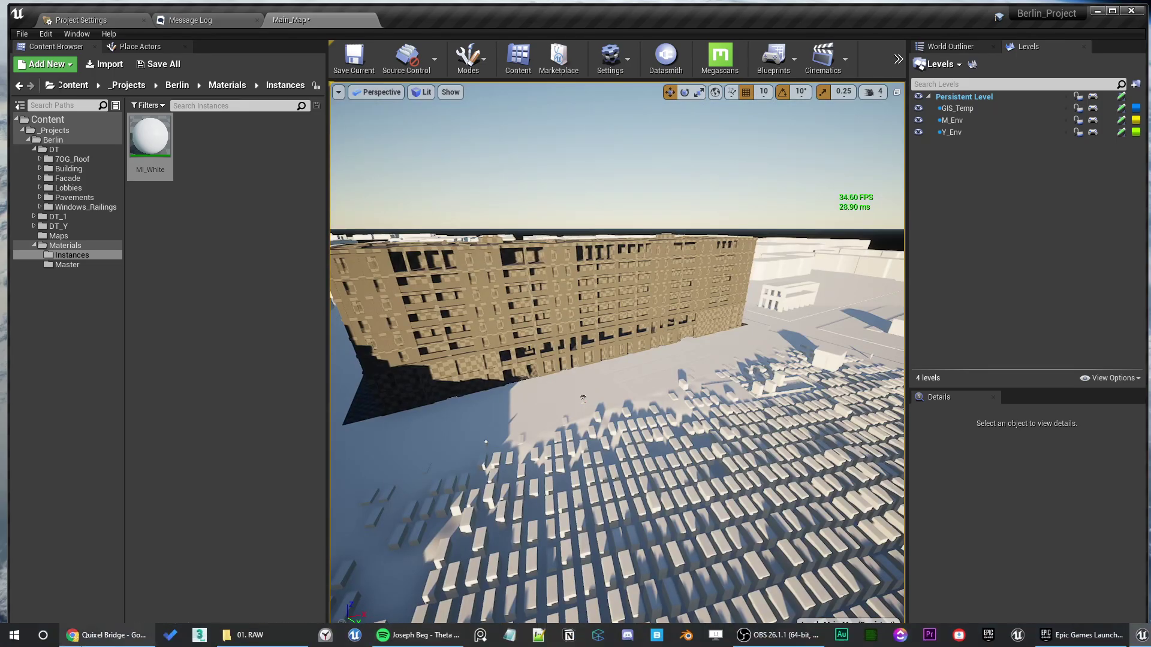
# - Switch to the browser to view the Quixel Bridge download page, and minimize it again
pyautogui.click(106, 635)
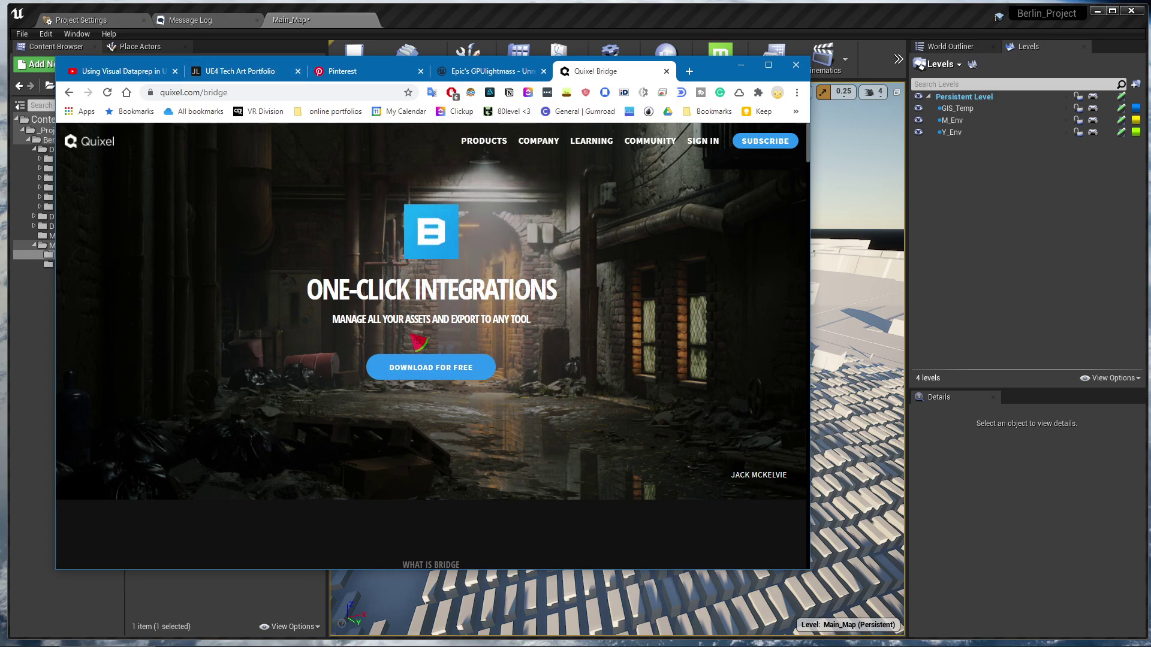
pyautogui.scroll(-2, 441, 319)
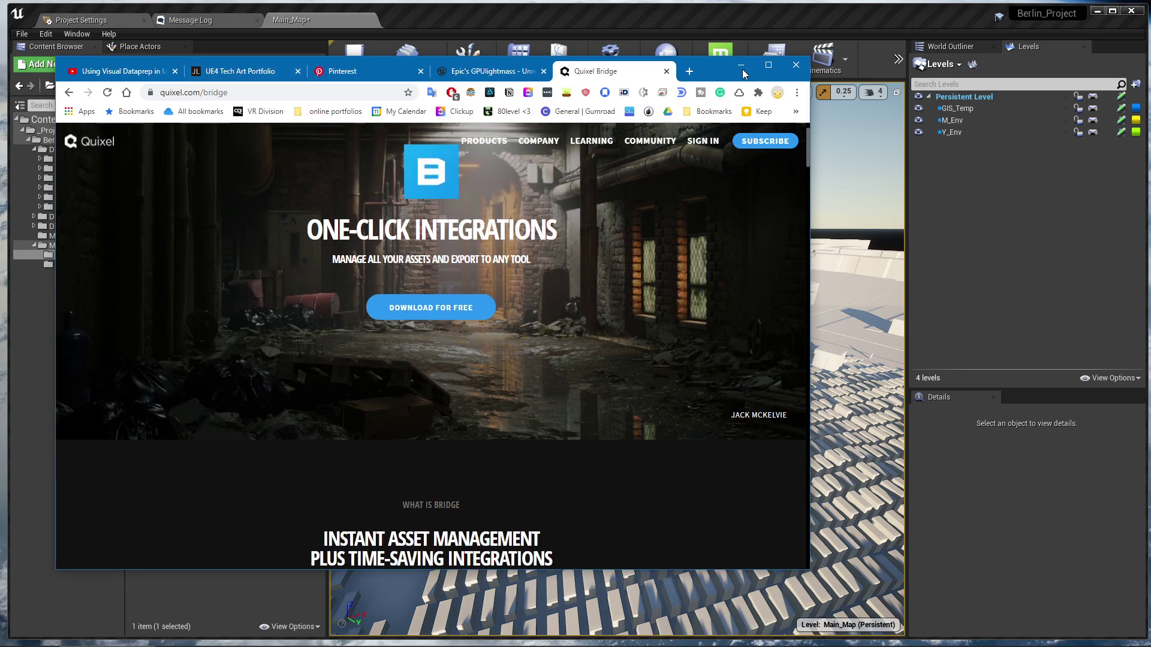
pyautogui.click(742, 67)
# - Launch the Quixel Bridge app and place its window in front of the Unreal Editor
pyautogui.press('super')
pyautogui.write('bridge')
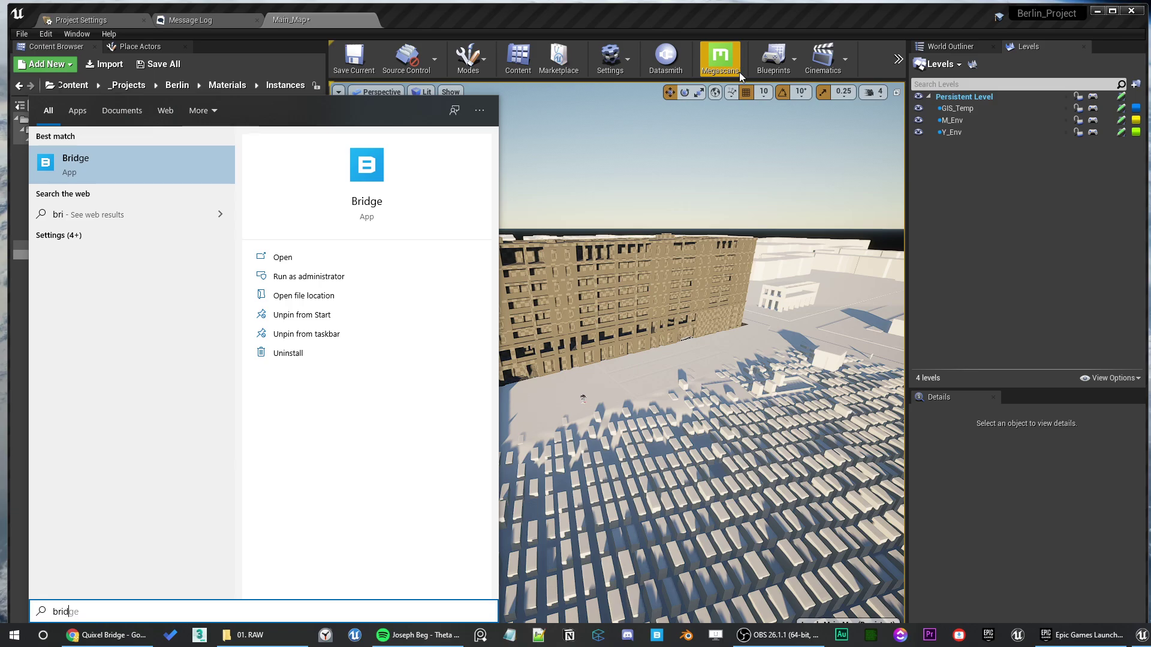
pyautogui.press('Return')
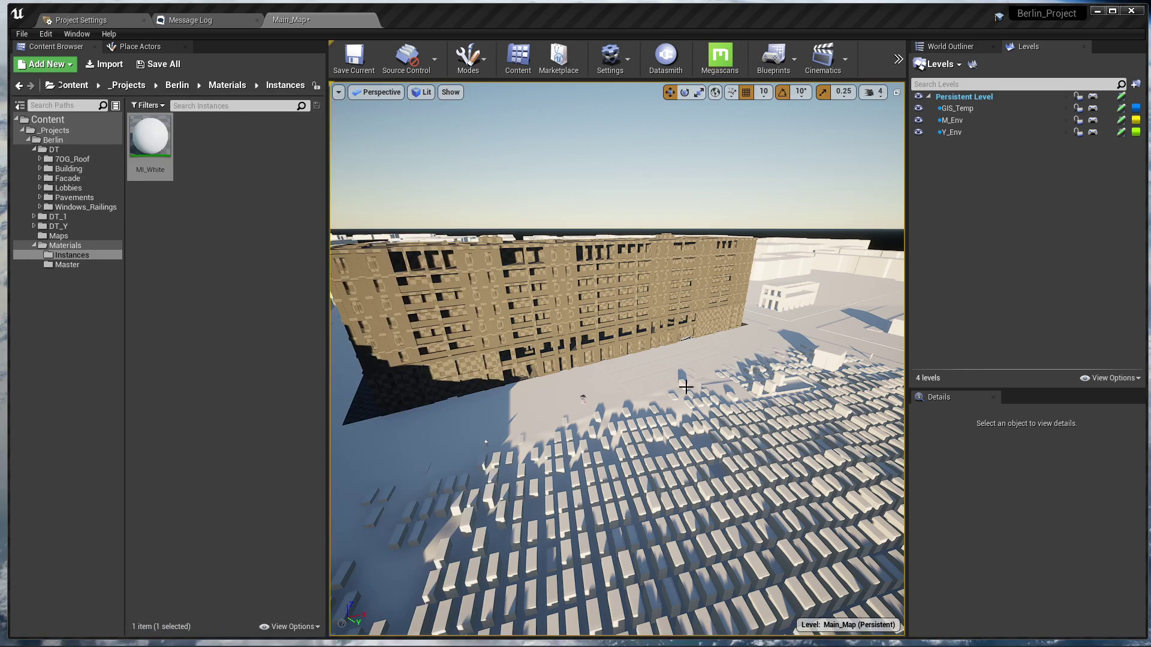
pyautogui.hotkey('alt', 'Tab')
pyautogui.moveTo(629, 13); pyautogui.dragTo(703, 69)
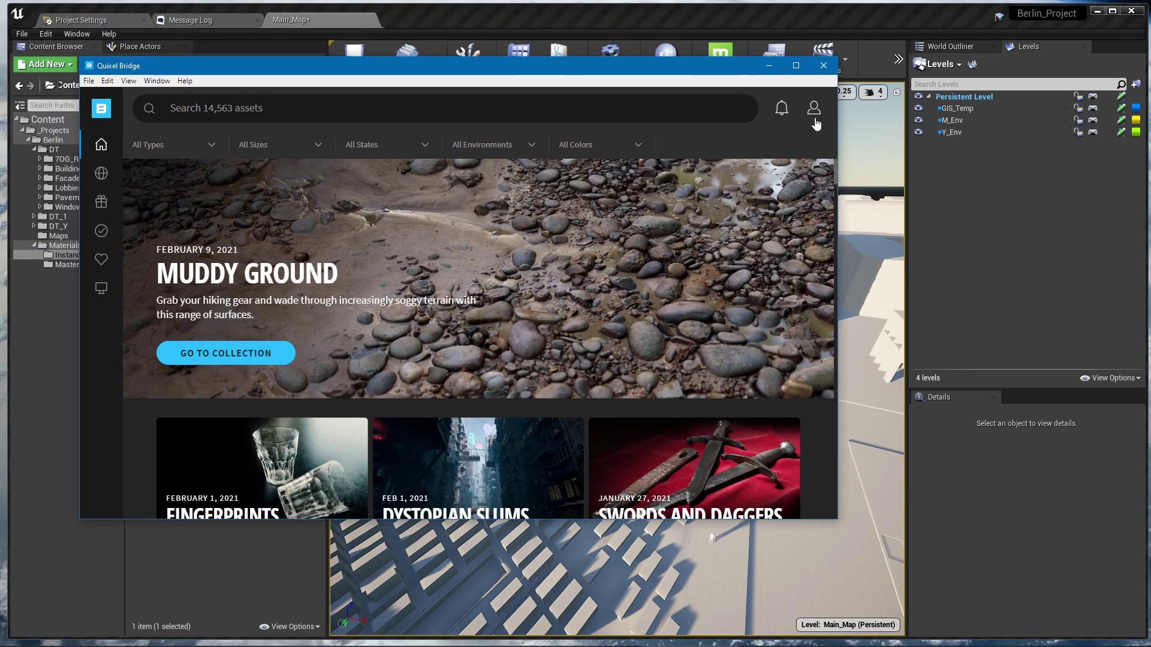
# - Look through the Bridge home page, including its collections, asset types, new surfaces, 3D models and plants
pyautogui.scroll(-15, 322, 282)
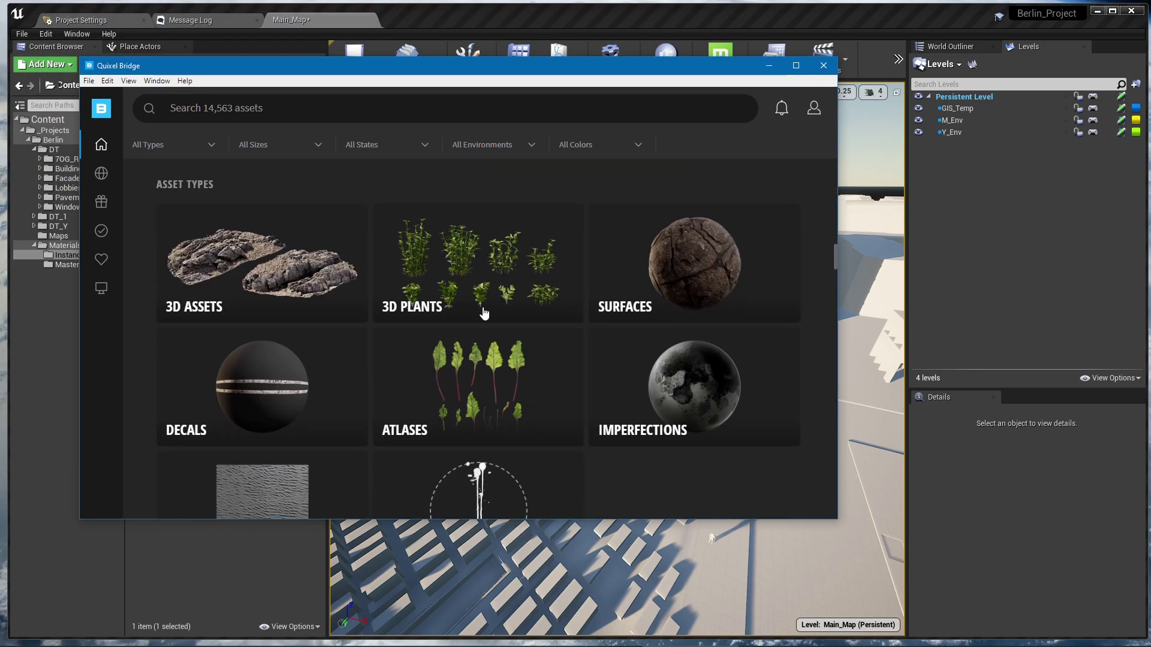
pyautogui.scroll(-14, 518, 331)
pyautogui.scroll(17, 480, 280)
pyautogui.scroll(10, 508, 308)
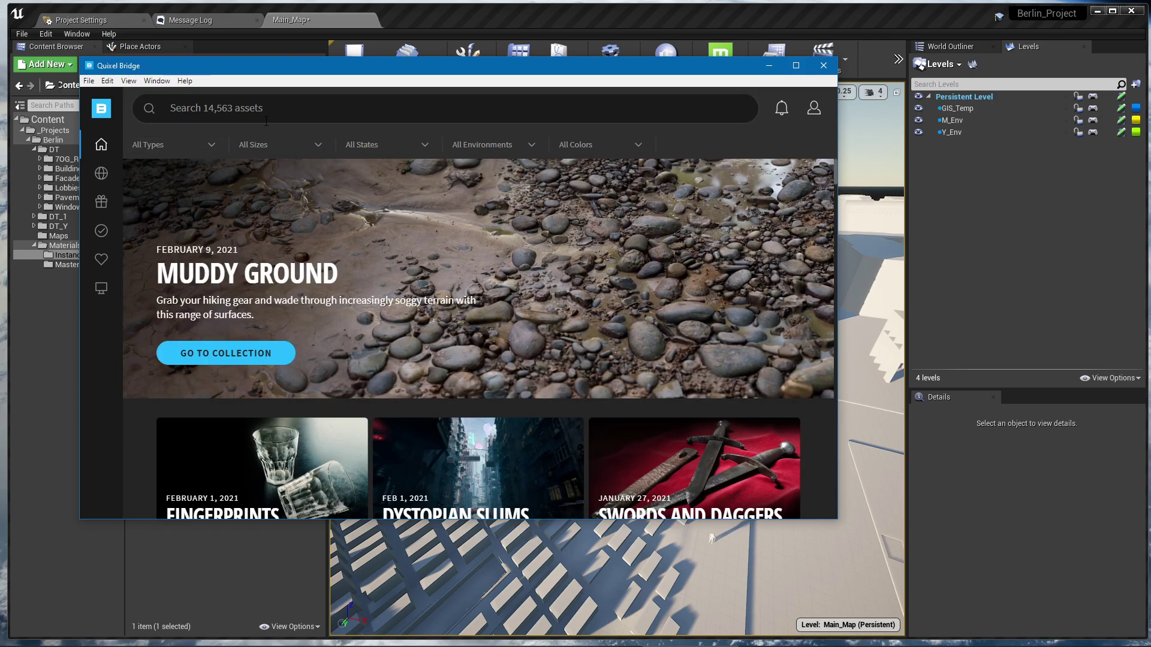
pyautogui.scroll(-5, 329, 294)
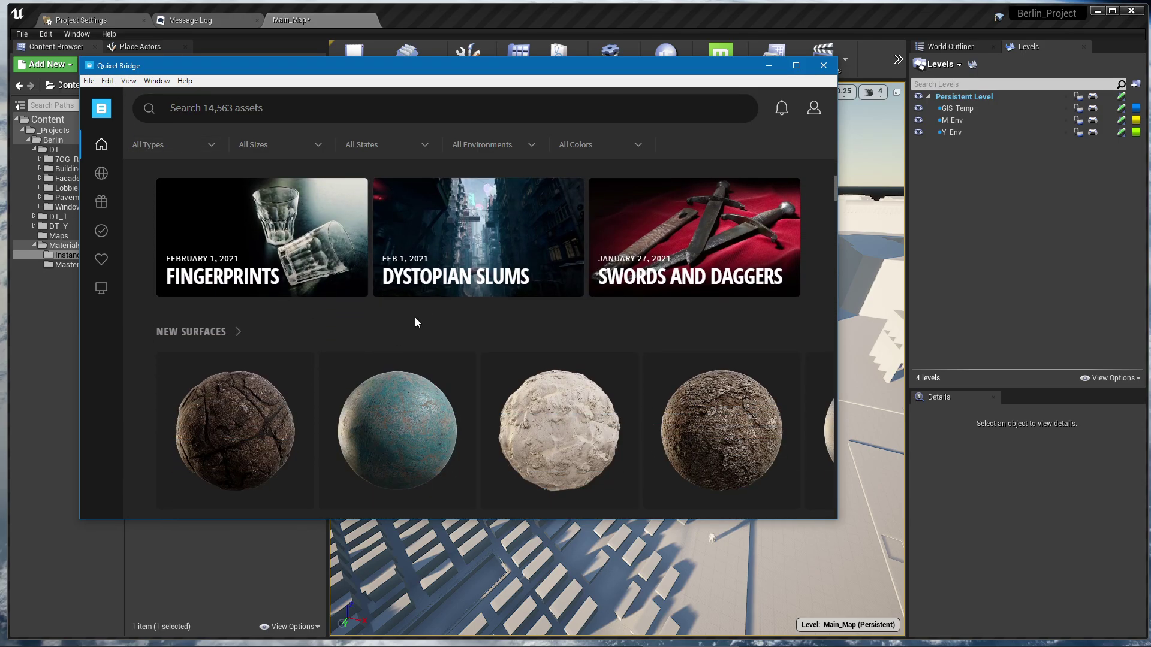
pyautogui.scroll(-2, 480, 323)
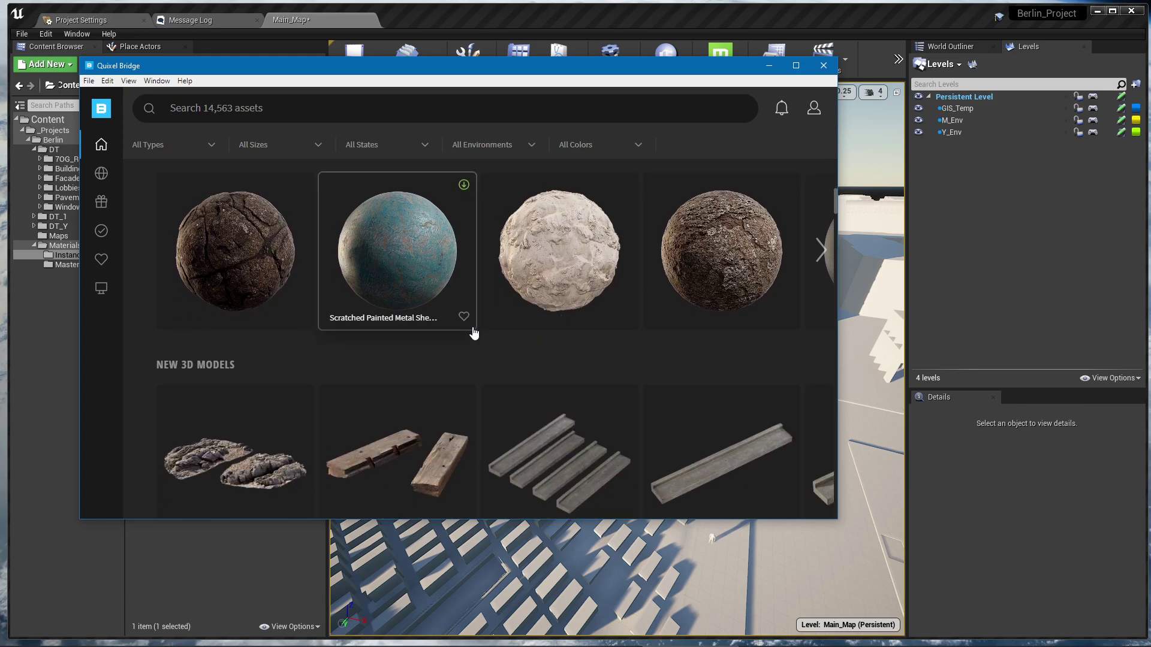
pyautogui.scroll(-3, 467, 336)
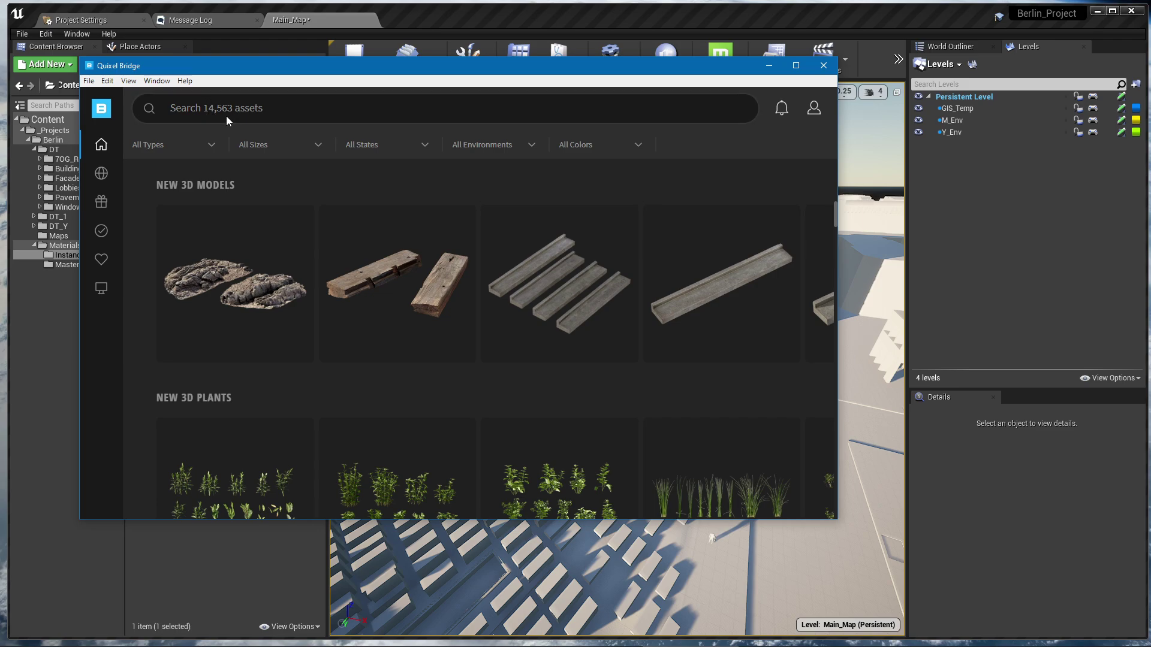
pyautogui.scroll(5, 244, 214)
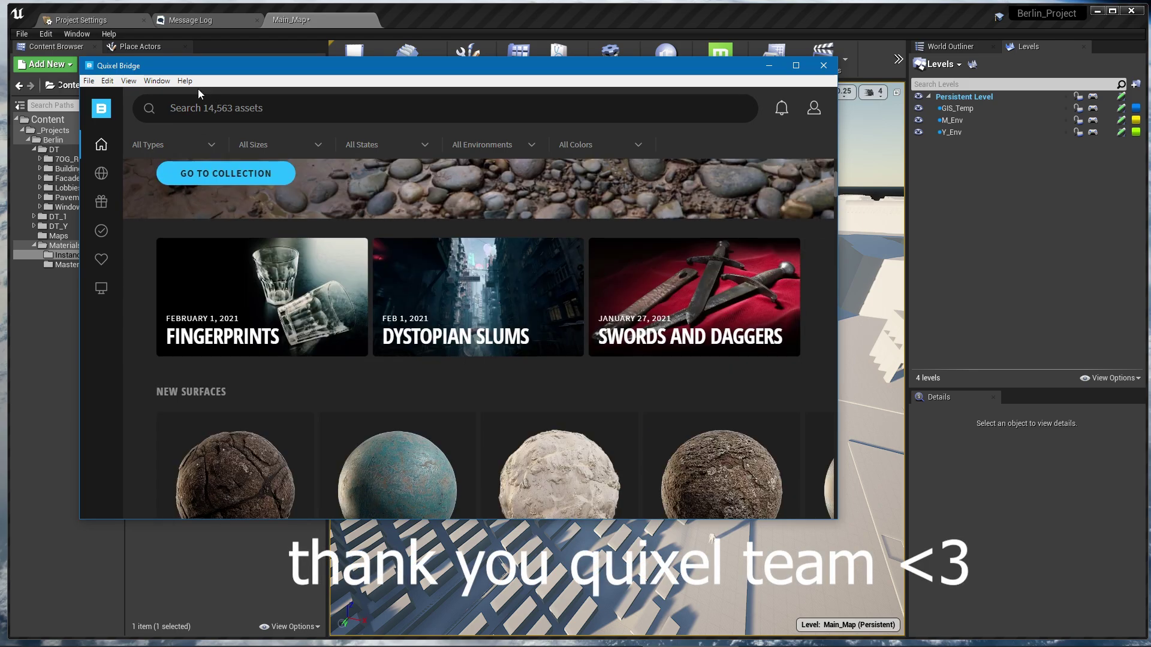
pyautogui.scroll(-3, 432, 312)
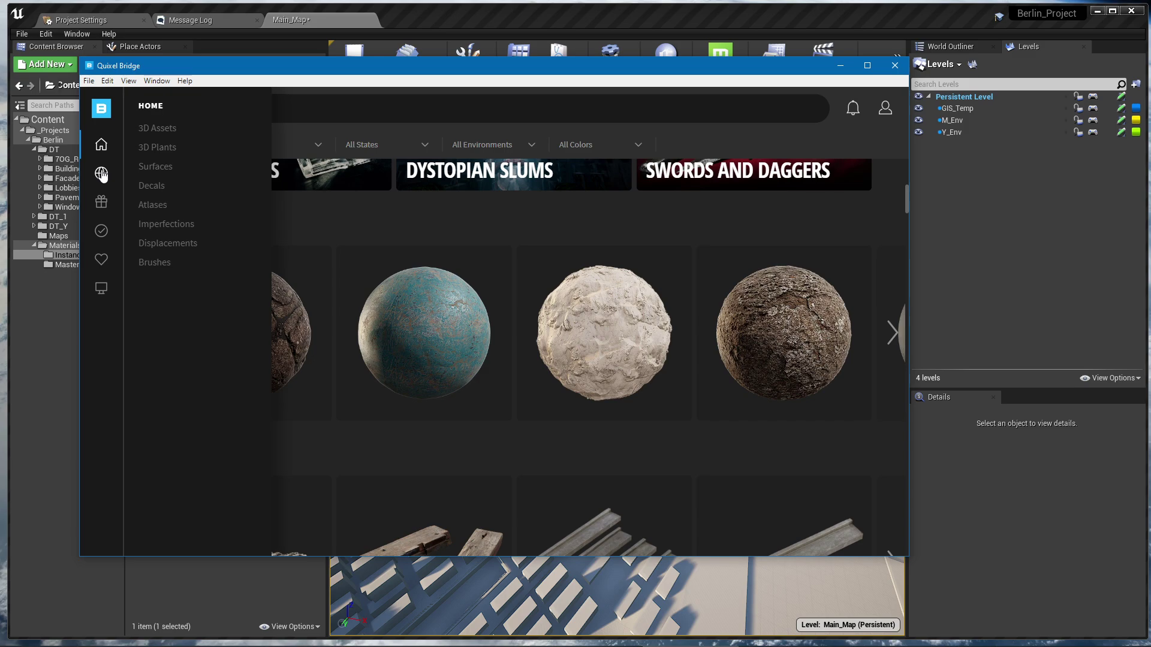
# - Open the Environment / Urban / City Street collection and browse its assets for the asphalt road surfaces
pyautogui.click(102, 174)
pyautogui.click(165, 128)
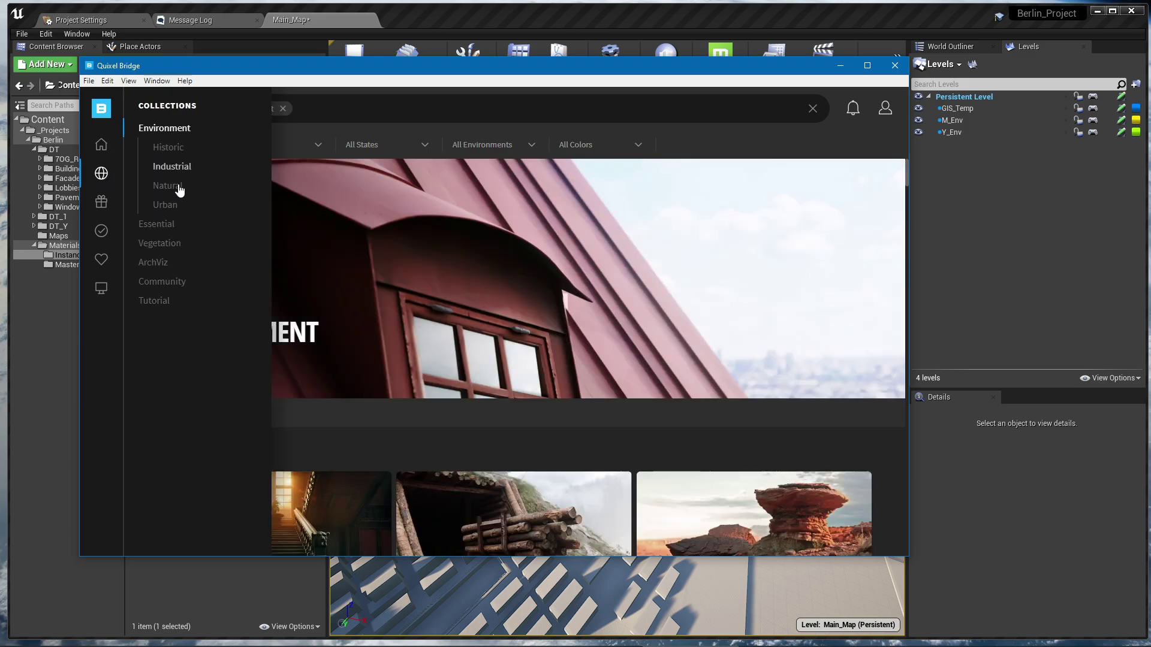
pyautogui.click(165, 205)
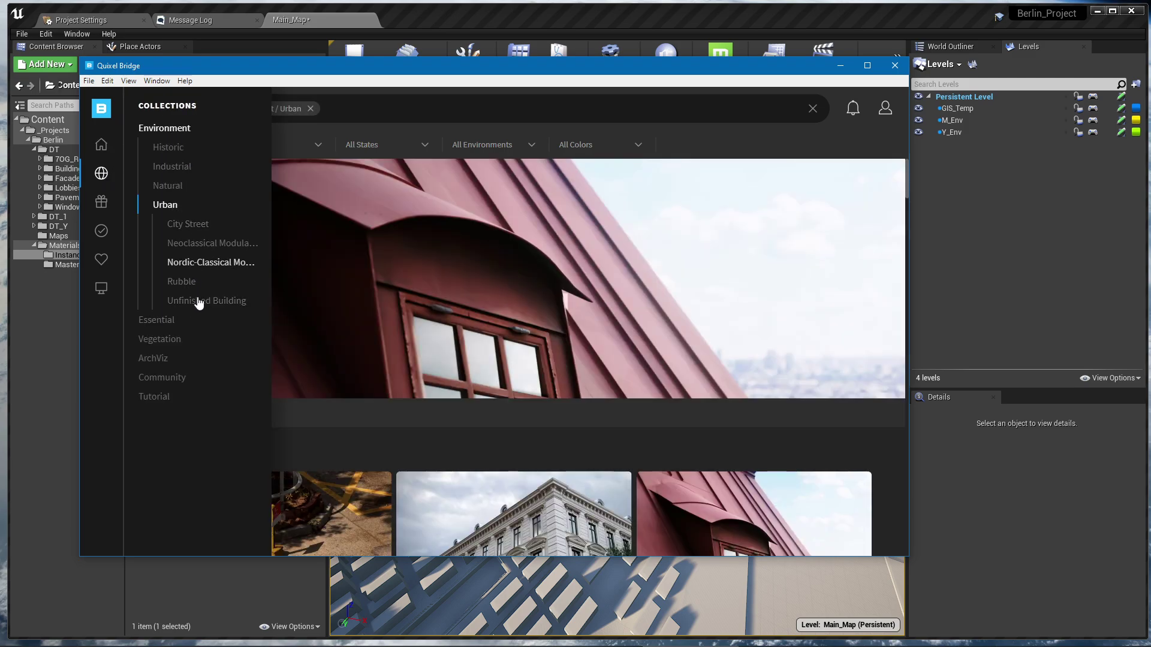
pyautogui.click(197, 225)
pyautogui.scroll(-5, 702, 263)
pyautogui.scroll(-10, 702, 262)
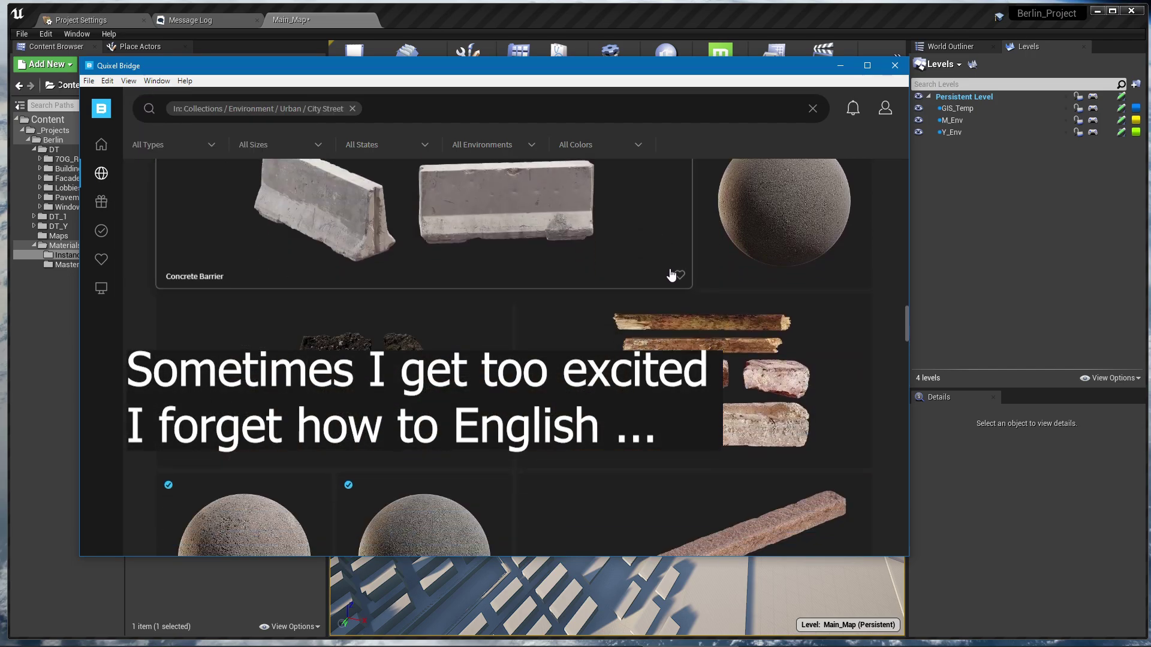
pyautogui.scroll(-3, 549, 265)
pyautogui.scroll(5, 555, 275)
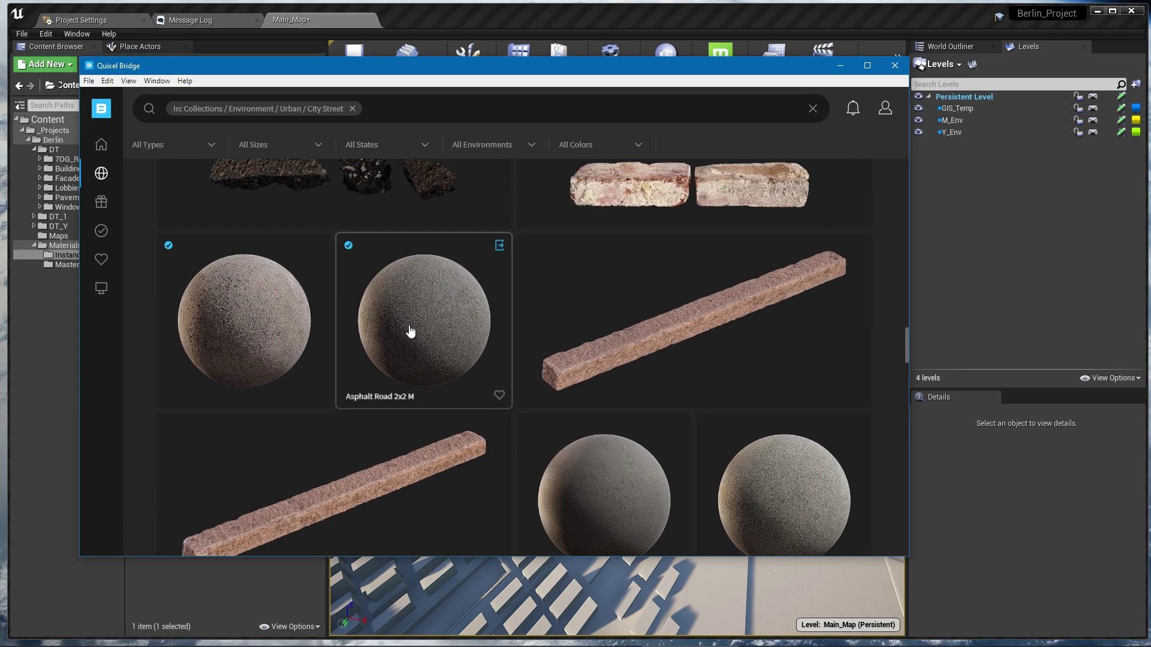
# - Export the Asphalt Road 2x2 M surface at 2K Resolution to Unreal Engine and return to the editor
pyautogui.click(410, 332)
pyautogui.moveTo(431, 251)
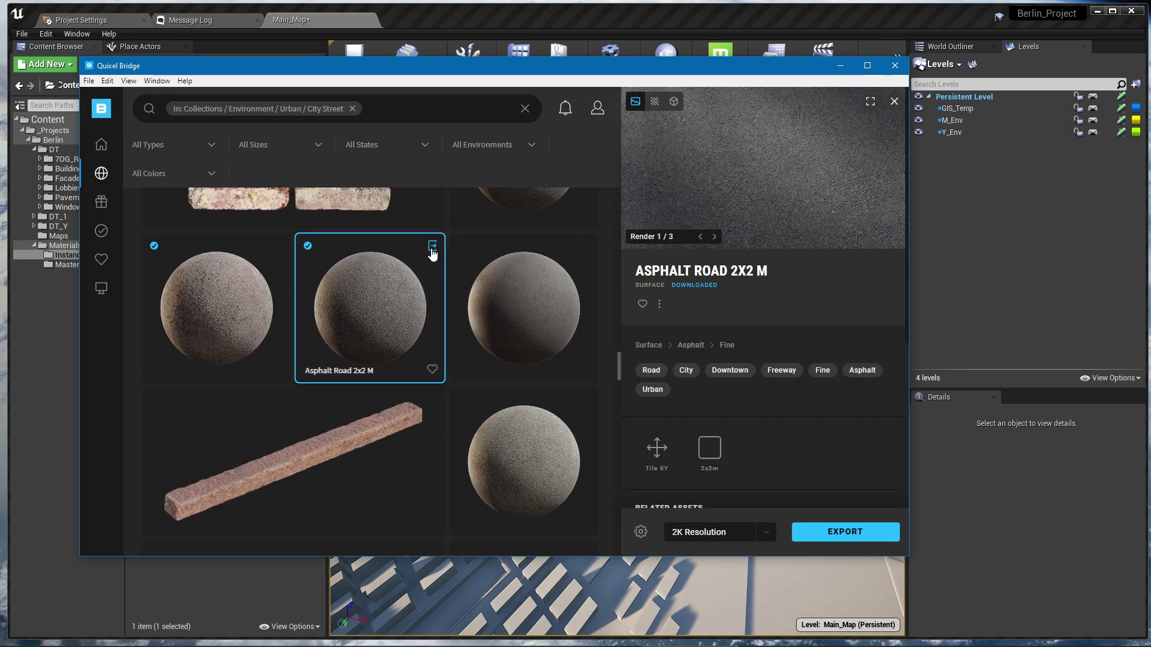
pyautogui.scroll(-2, 659, 456)
pyautogui.click(721, 466)
pyautogui.click(719, 540)
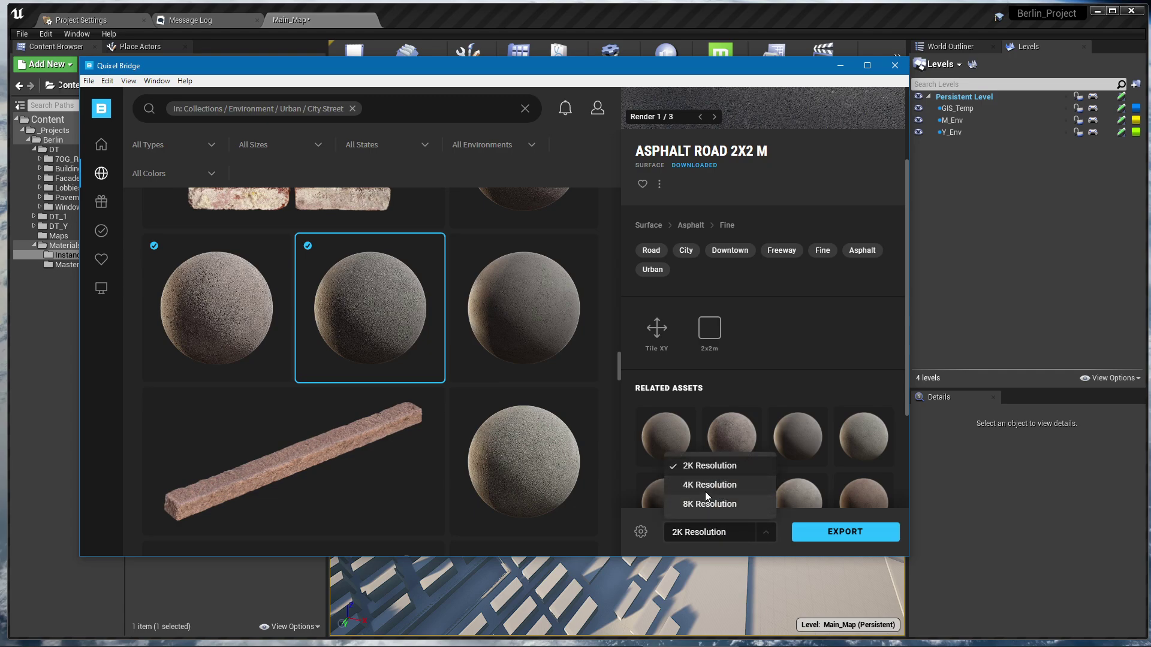
pyautogui.click(715, 533)
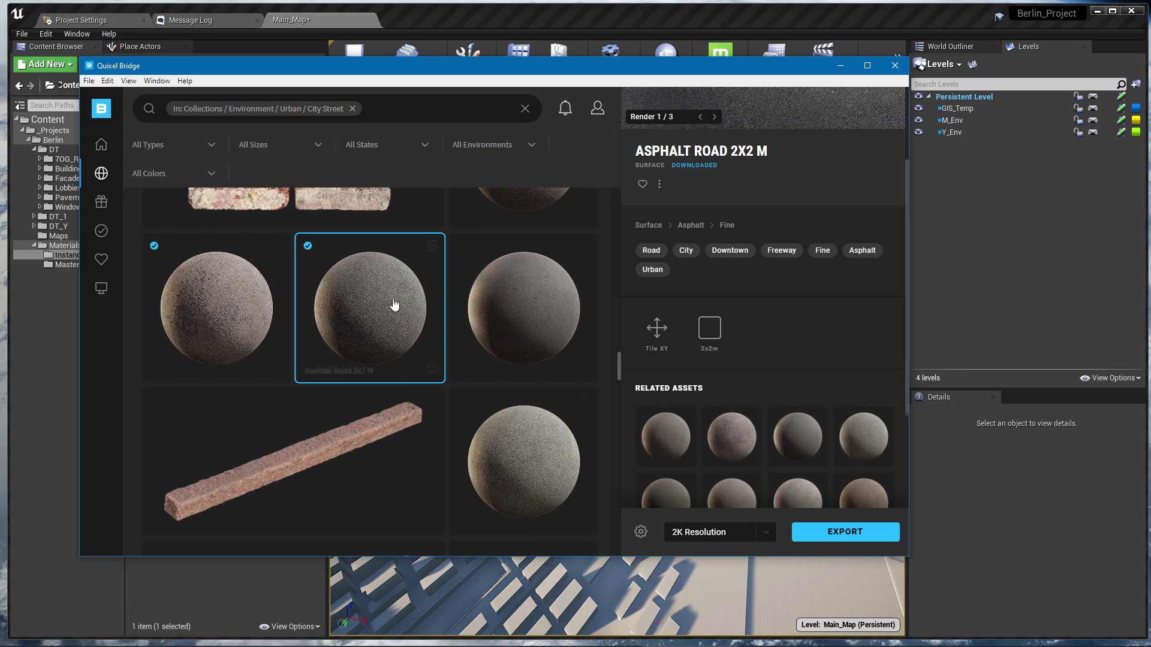
pyautogui.click(432, 247)
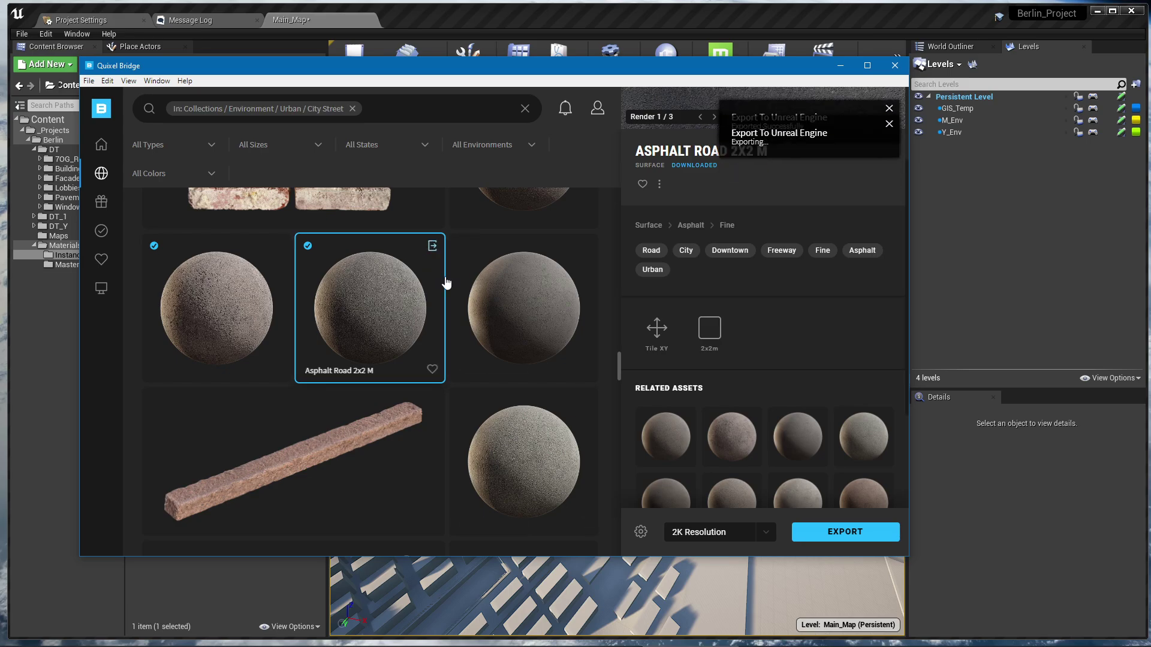
pyautogui.click(842, 66)
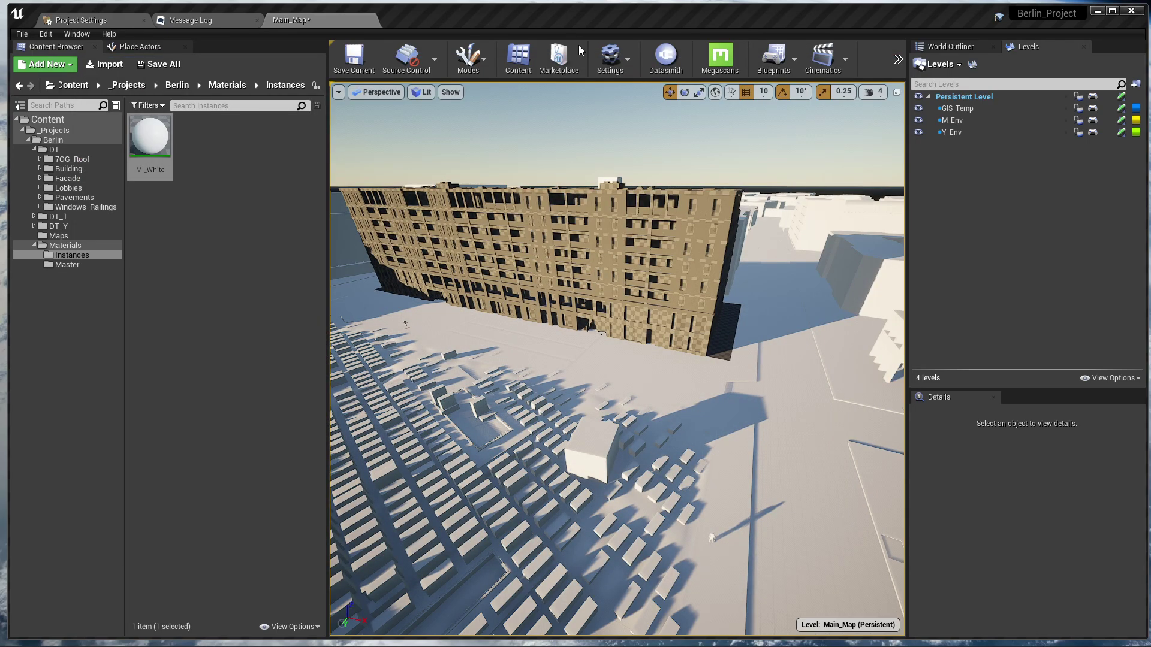
# - Look into the imported Megascans folder and its Surfaces subfolder
pyautogui.click(58, 284)
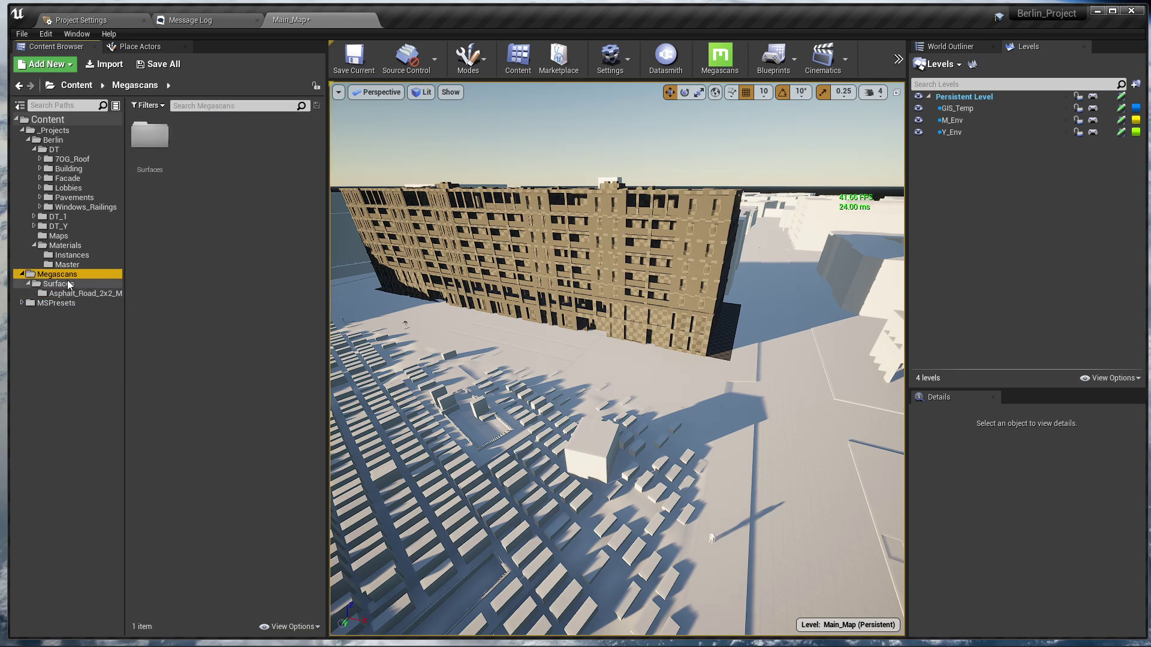
pyautogui.click(57, 274)
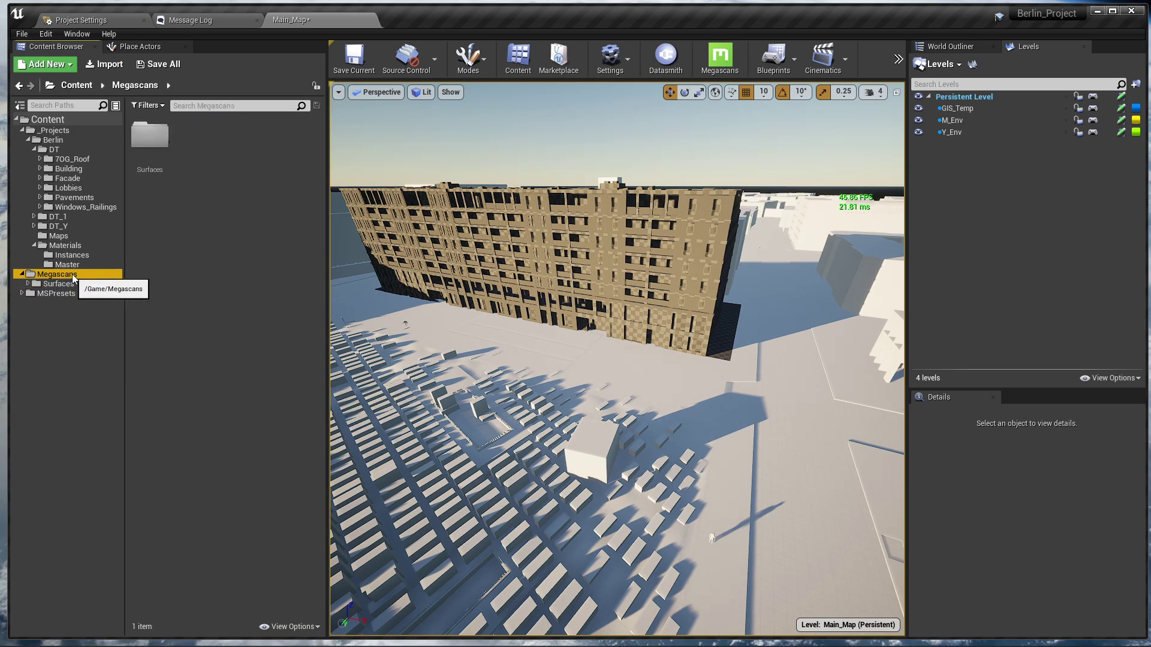
pyautogui.click(66, 284)
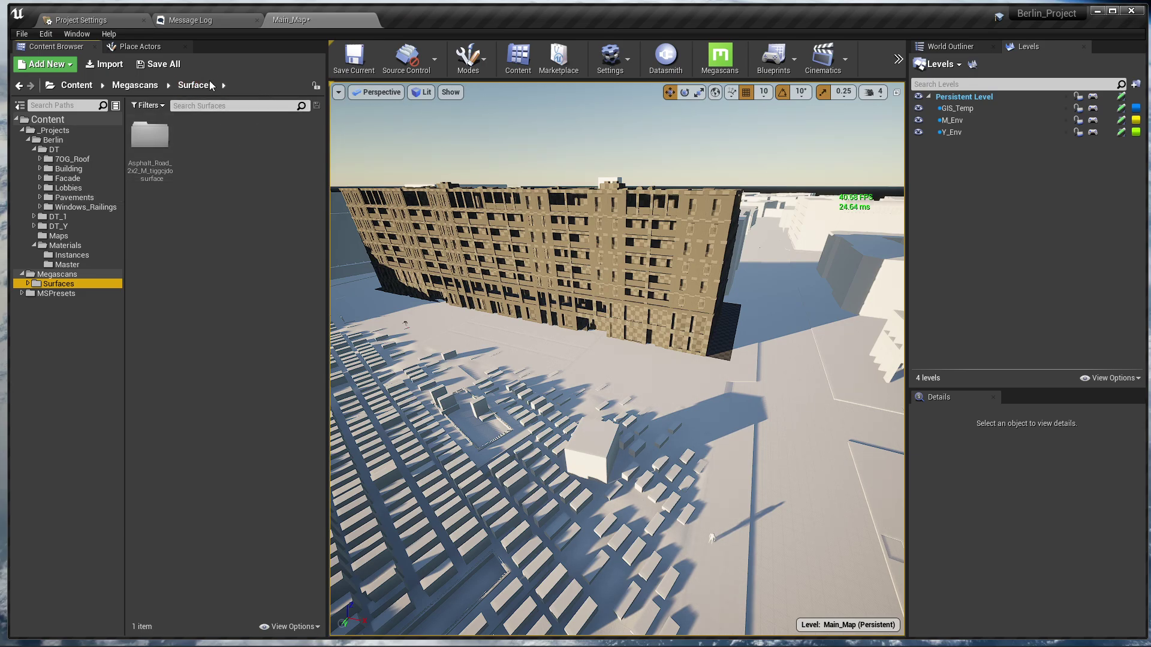
# - Examine the MSPresets folder with its MS_DefaultMaterial, Functions and MSTextures subfolders, and go back to Surfaces
pyautogui.click(30, 294)
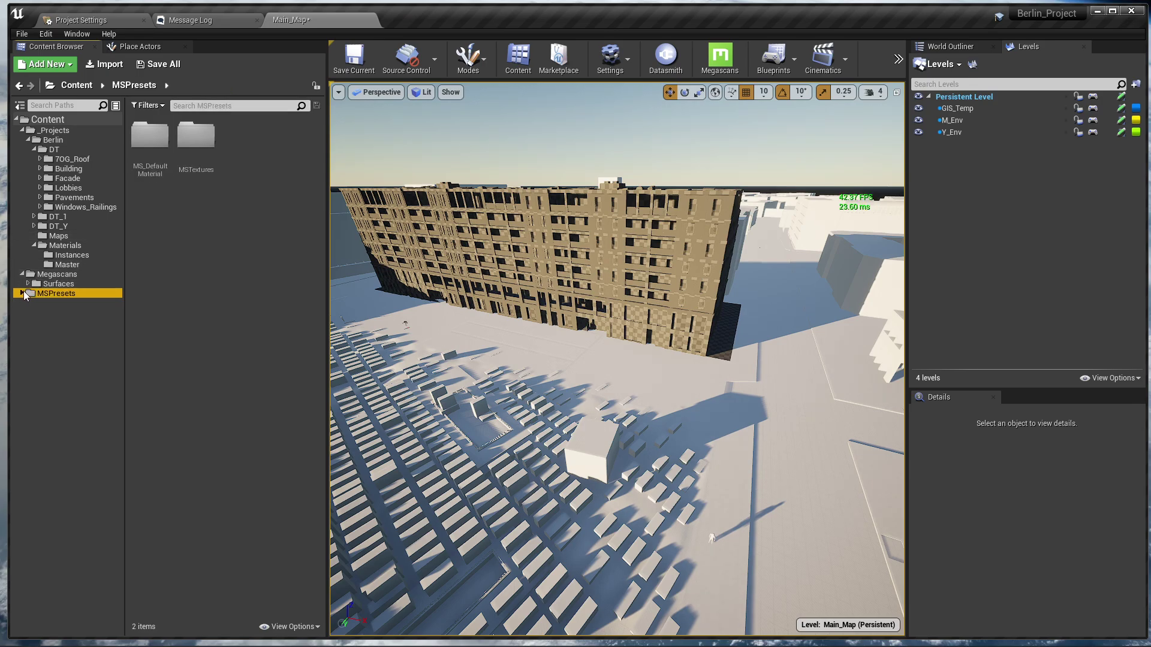
pyautogui.click(27, 303)
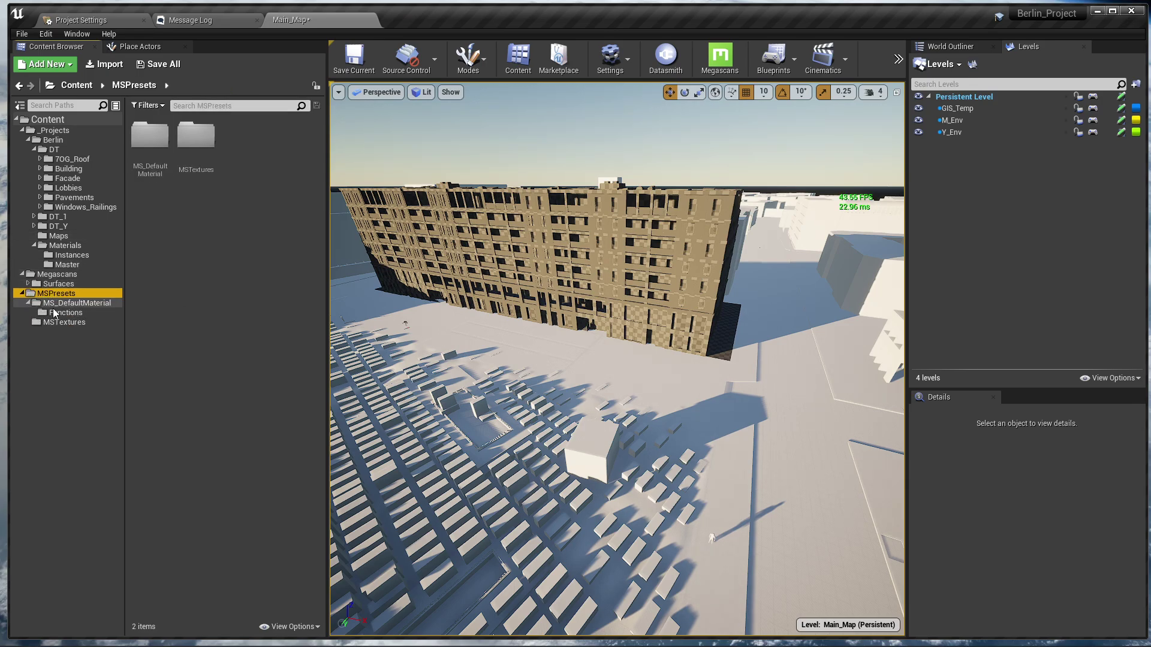
pyautogui.click(55, 312)
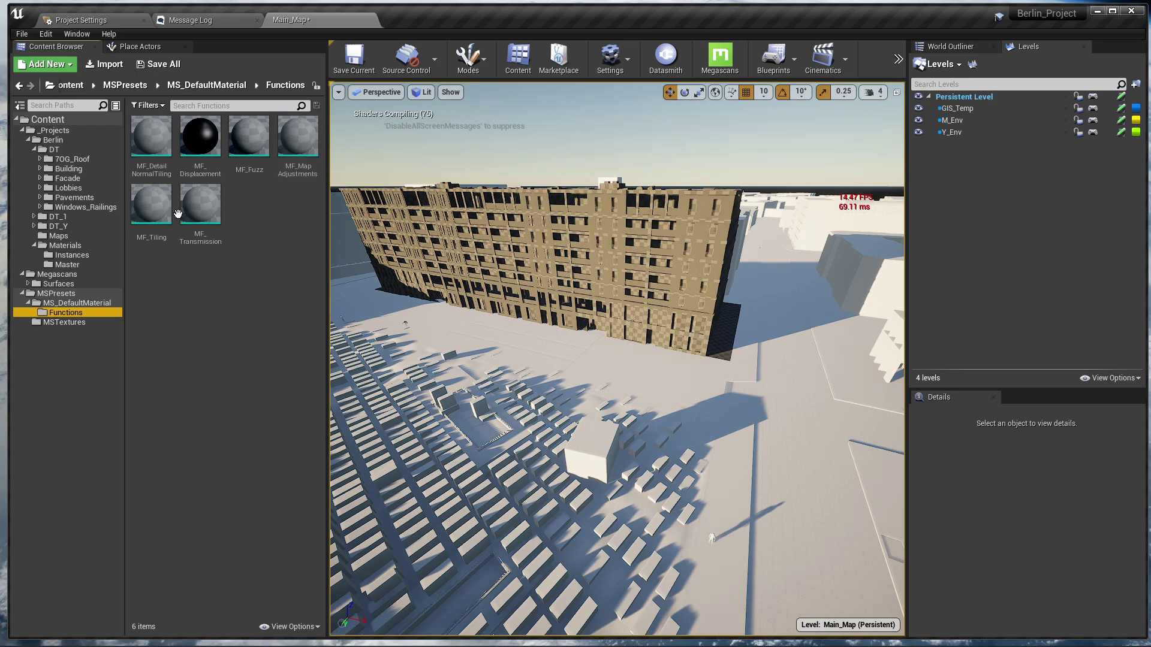
pyautogui.click(71, 322)
pyautogui.click(59, 304)
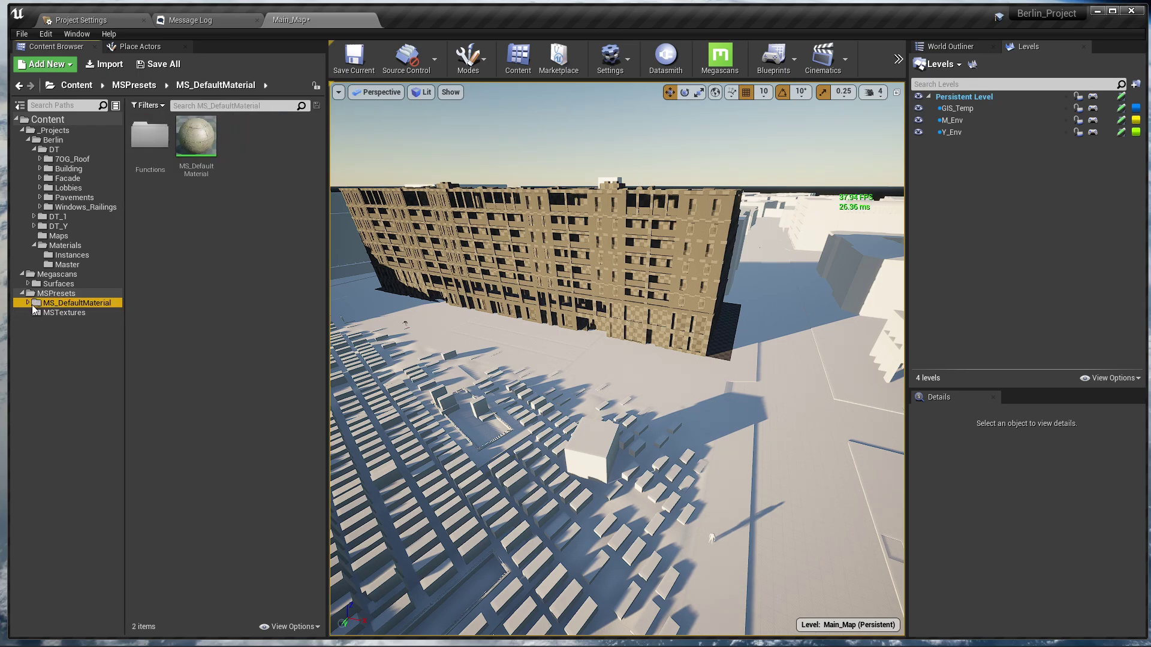
pyautogui.click(60, 312)
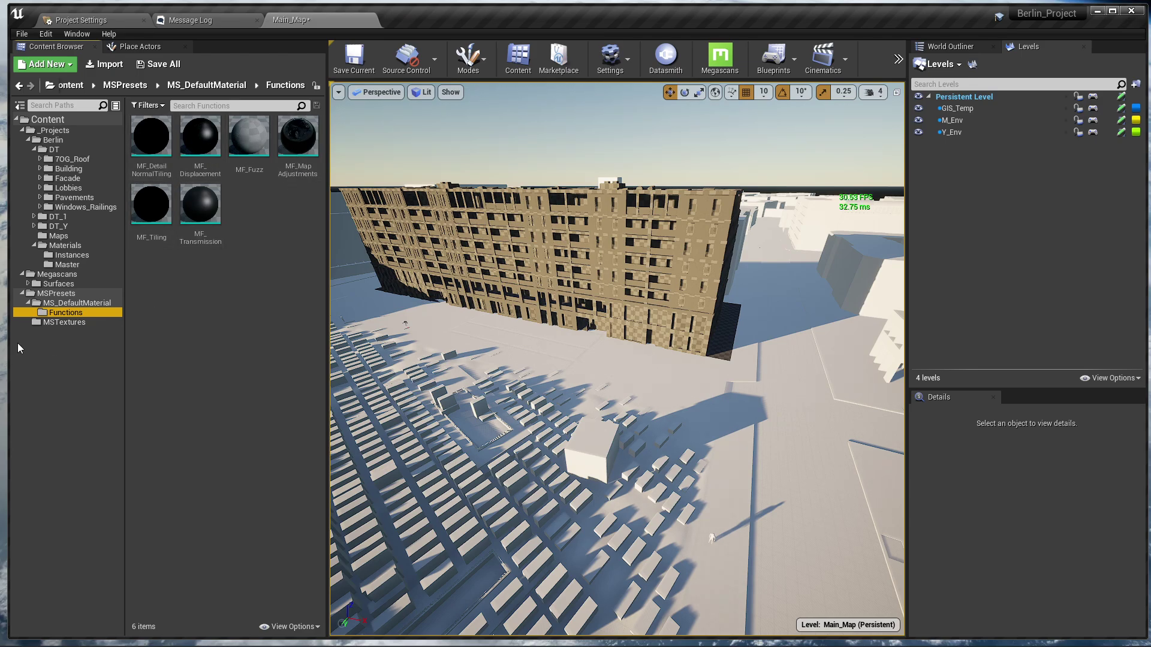
pyautogui.click(29, 303)
pyautogui.click(51, 284)
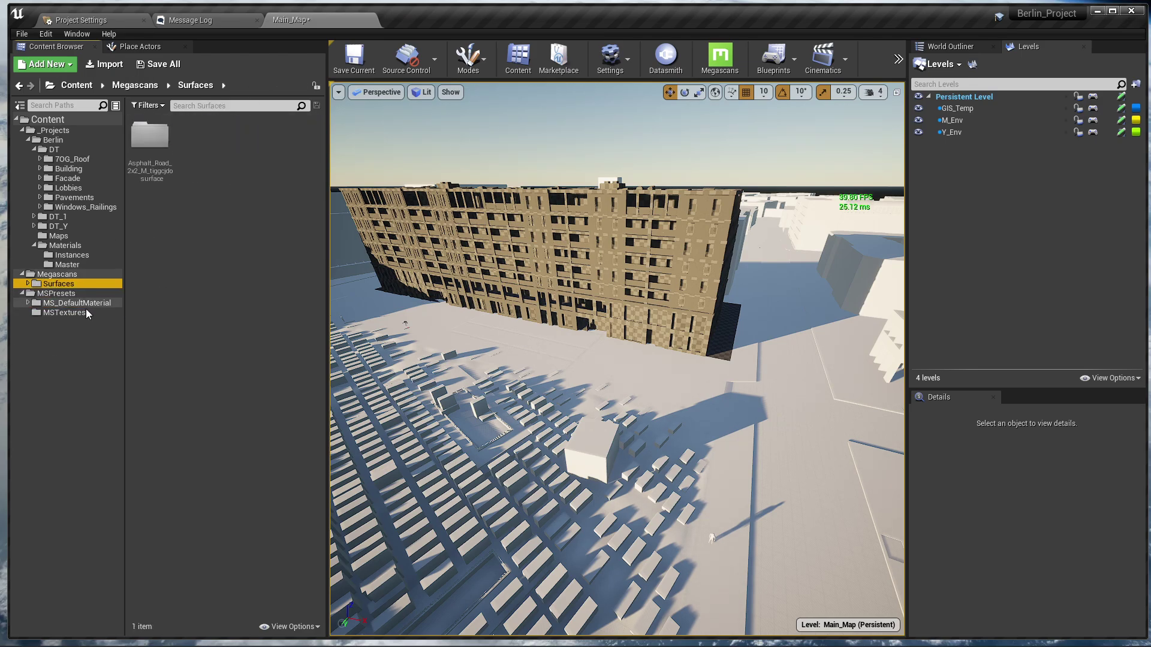
# - Open the MS_DefaultMaterial master material from MSPresets and select its MF_MapAdjustments node
pyautogui.click(72, 304)
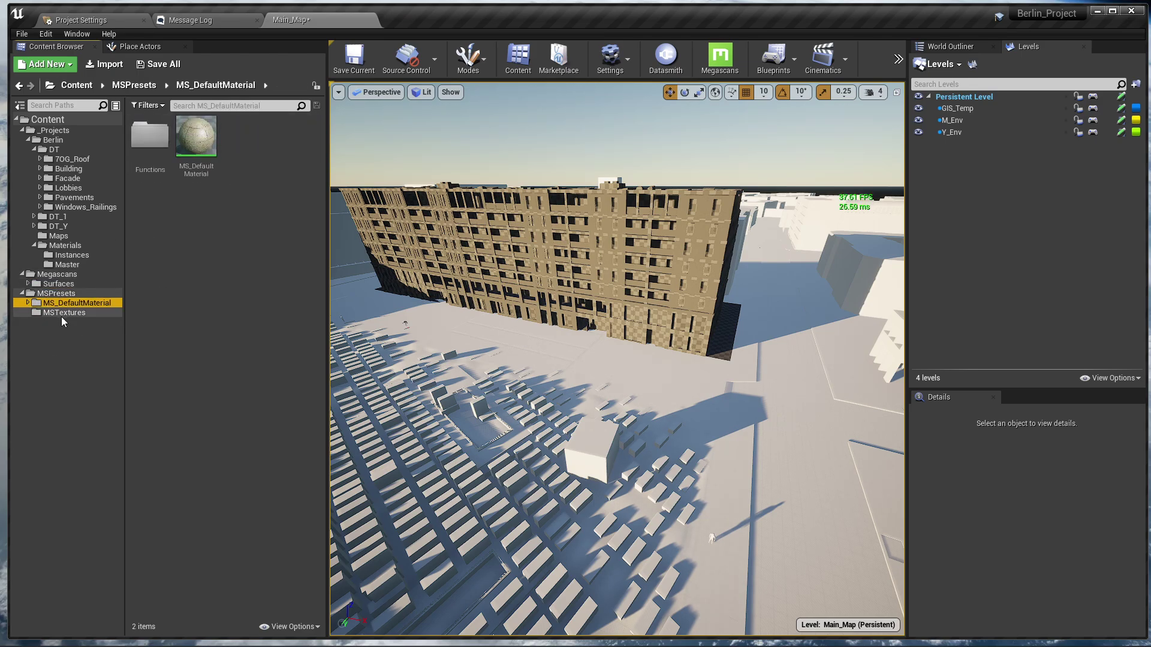
pyautogui.doubleClick(194, 150)
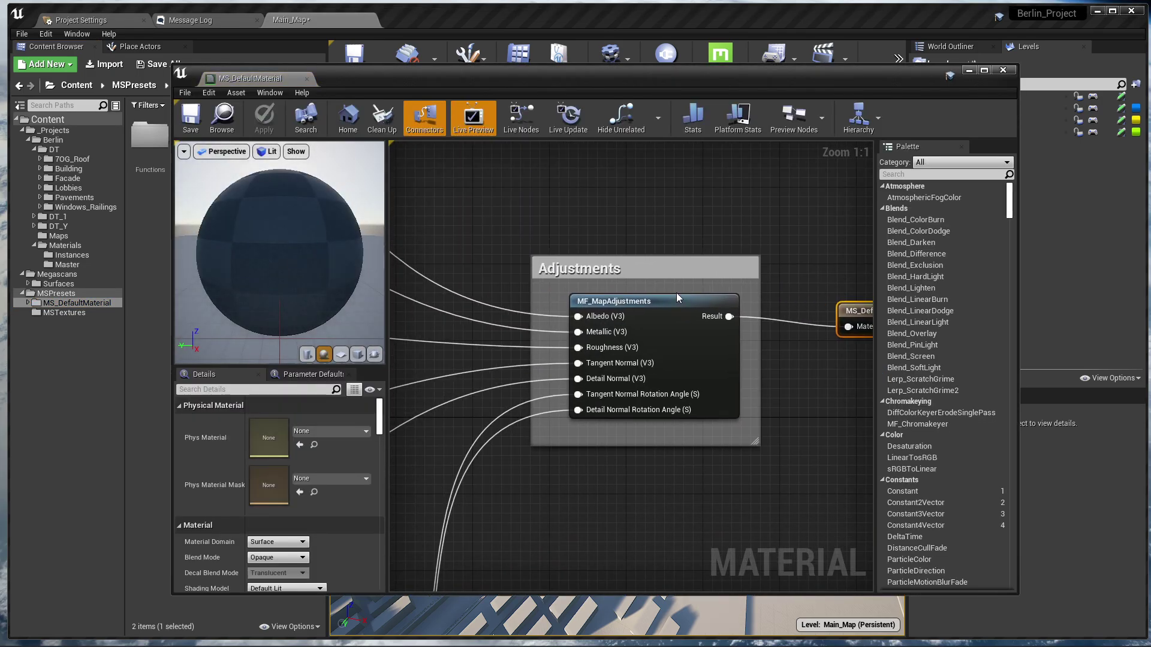
pyautogui.click(685, 300)
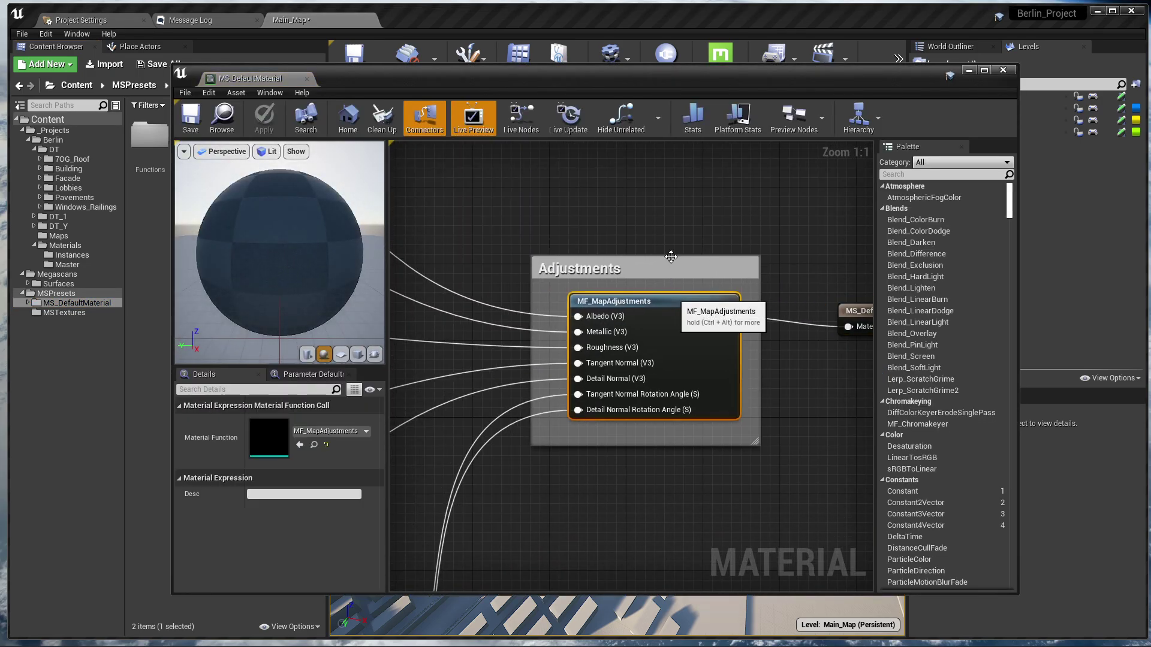
# - Examine the node groups inside the MF_MapAdjustments function and compare them with the MS_DefaultMaterial graph
pyautogui.doubleClick(670, 304)
pyautogui.scroll(-5, 591, 287)
pyautogui.moveTo(559, 286); pyautogui.dragTo(851, 331, button='right')
pyautogui.scroll(-2, 663, 282)
pyautogui.moveTo(589, 275); pyautogui.dragTo(843, 297, button='right')
pyautogui.moveTo(678, 259); pyautogui.dragTo(611, 399, button='right')
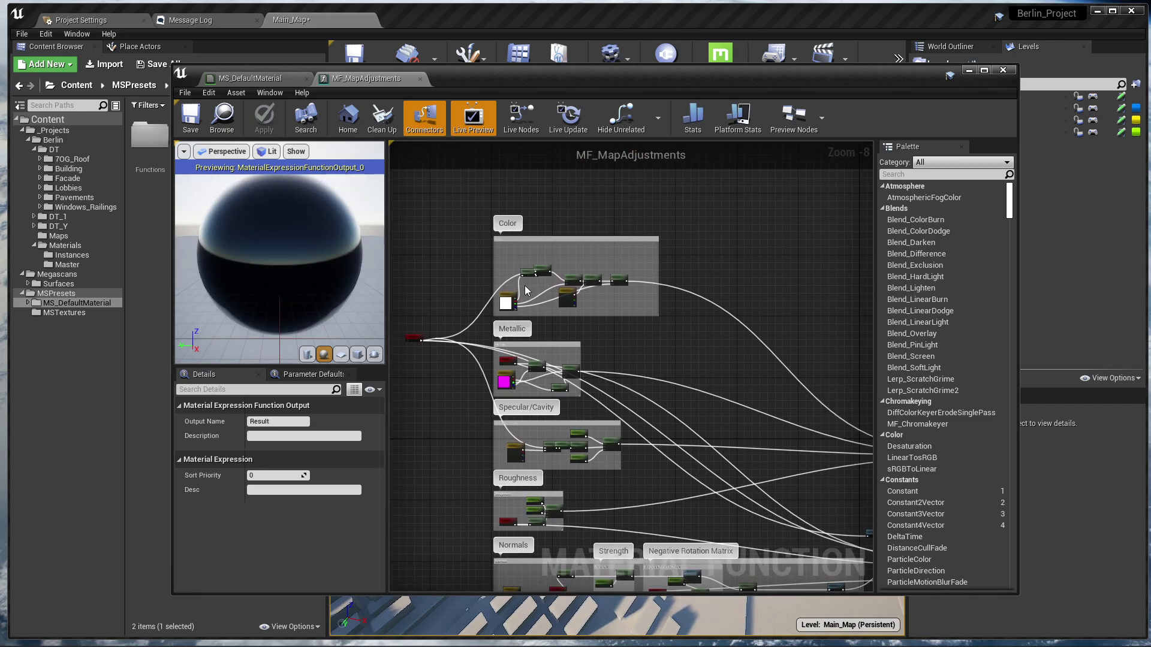
pyautogui.click(254, 80)
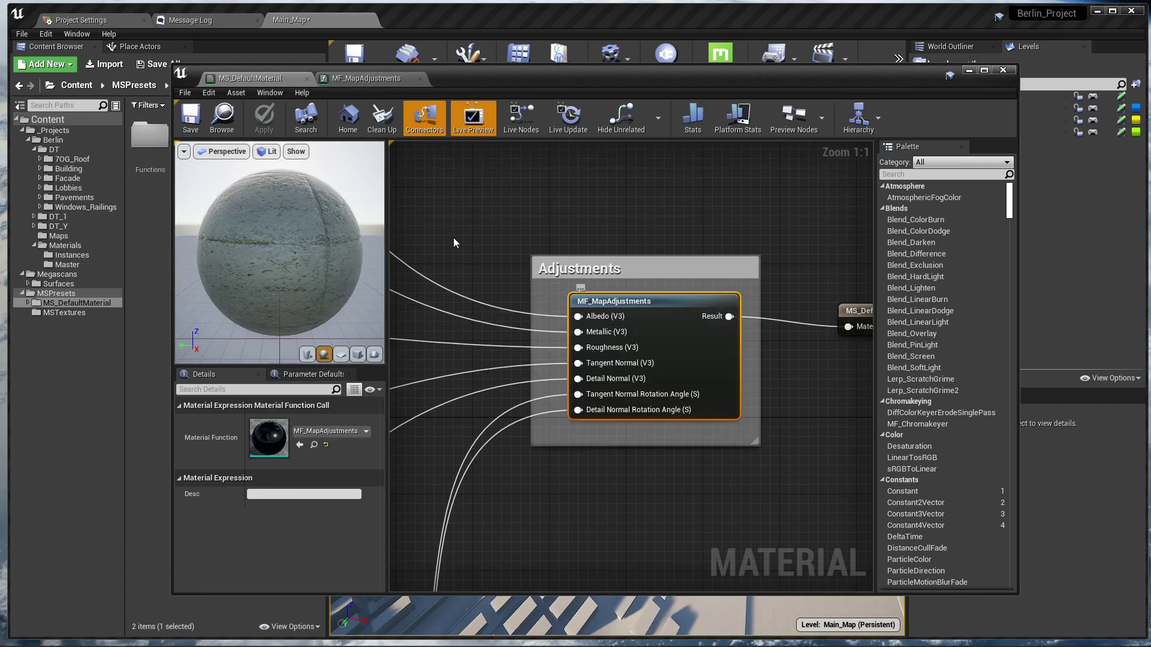
pyautogui.click(384, 80)
pyautogui.moveTo(588, 345); pyautogui.dragTo(619, 192, button='right')
pyautogui.moveTo(732, 303); pyautogui.dragTo(534, 289, button='right')
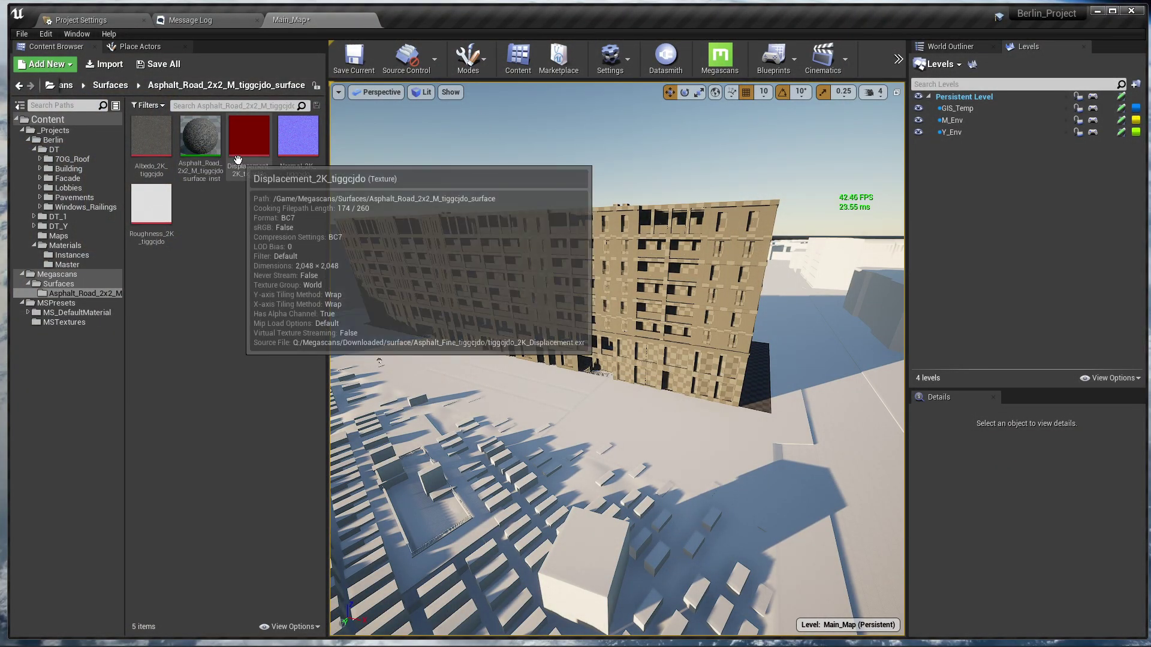
# - Open the asphalt road's Displacement_2K_tiggcjdo texture and display only its red channel
pyautogui.doubleClick(238, 160)
pyautogui.click(192, 150)
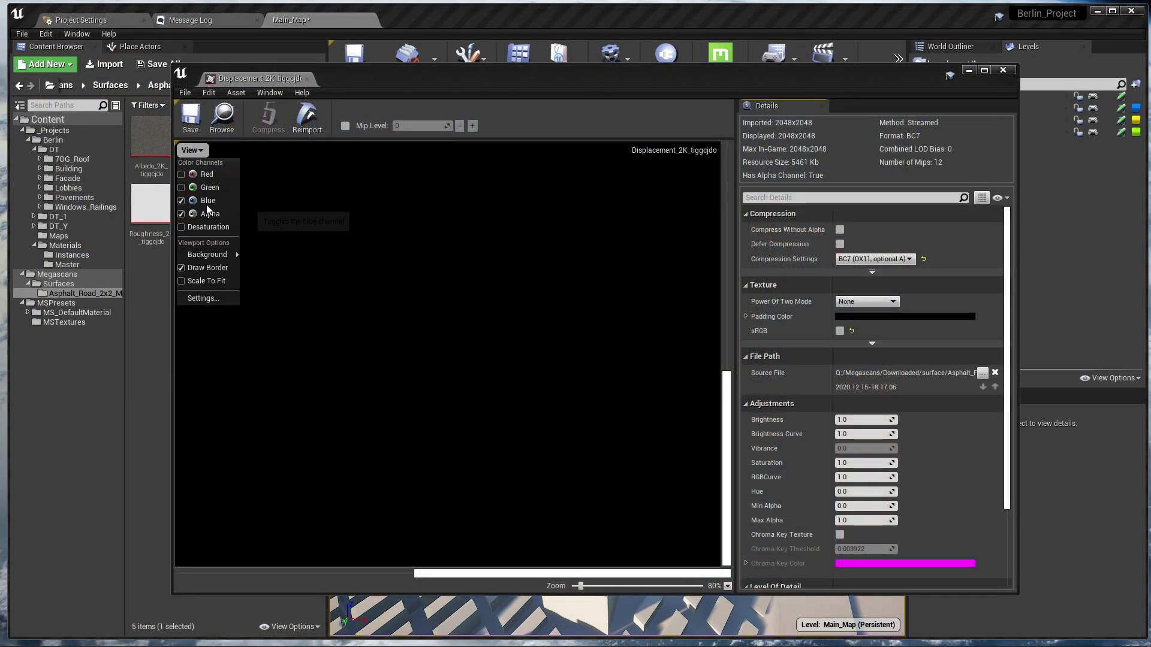
pyautogui.click(208, 207)
pyautogui.click(191, 150)
pyautogui.click(202, 175)
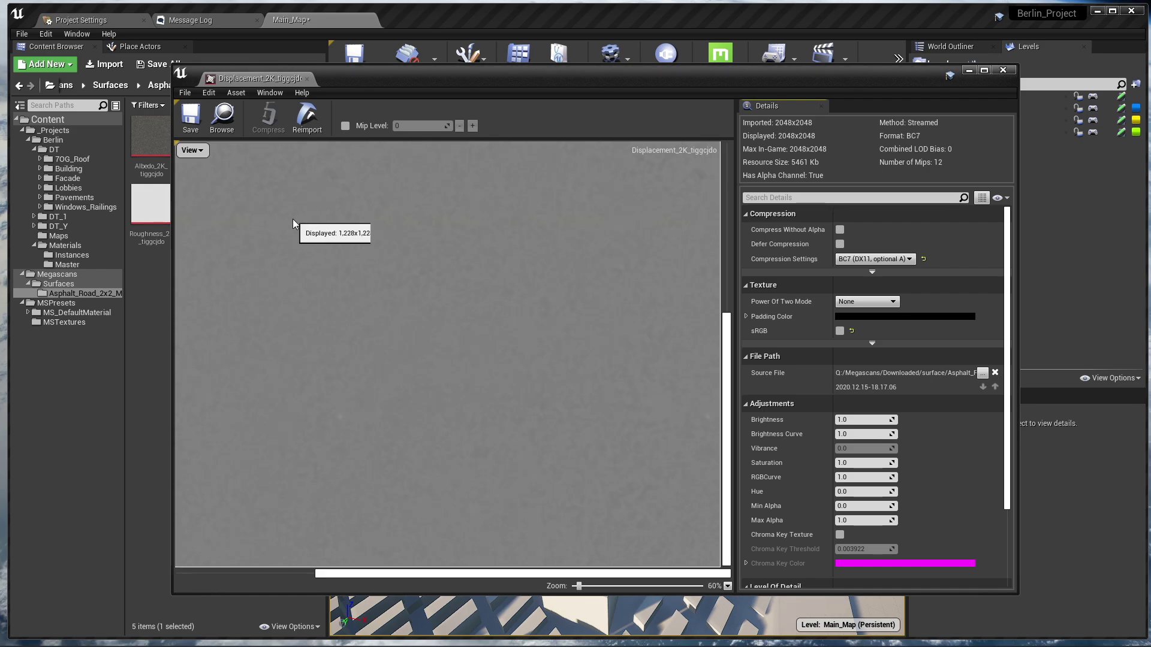
pyautogui.scroll(-3, 300, 224)
pyautogui.scroll(2, 360, 252)
# - View the displacement texture's green and blue channels one at a time and return to the red channel
pyautogui.click(184, 150)
pyautogui.click(202, 176)
pyautogui.click(192, 150)
pyautogui.click(201, 187)
pyautogui.click(190, 153)
pyautogui.click(195, 191)
pyautogui.click(196, 153)
pyautogui.click(199, 200)
pyautogui.click(195, 200)
pyautogui.click(191, 153)
pyautogui.click(201, 174)
pyautogui.scroll(2, 510, 247)
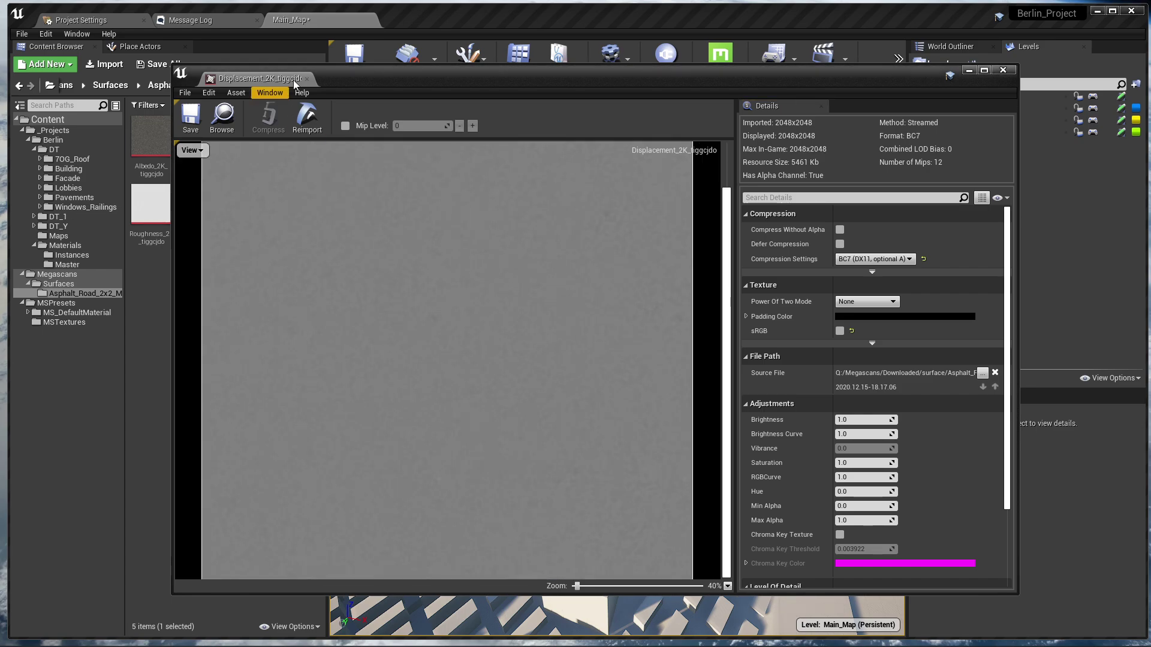
# - Try Grayscale (R8, RGB8 sRGB) compression on the displacement texture, restore BC7 (DX11, optional A), and return to its folder in the Content Browser
pyautogui.moveTo(289, 82); pyautogui.dragTo(535, 180)
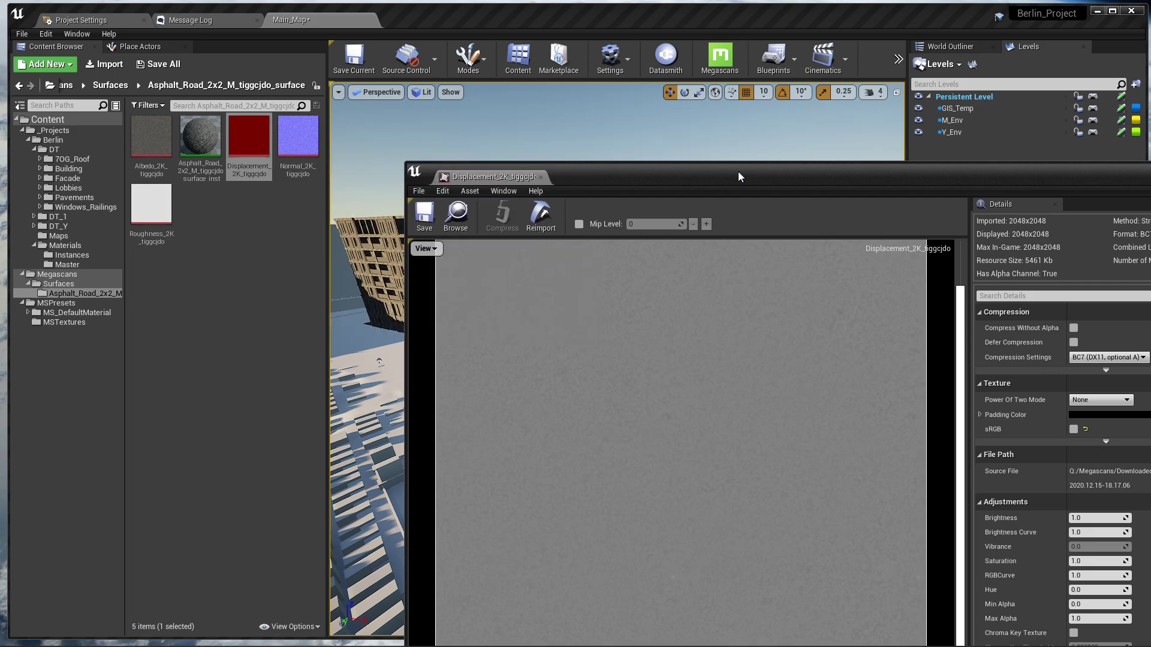
pyautogui.moveTo(743, 171); pyautogui.dragTo(485, 68)
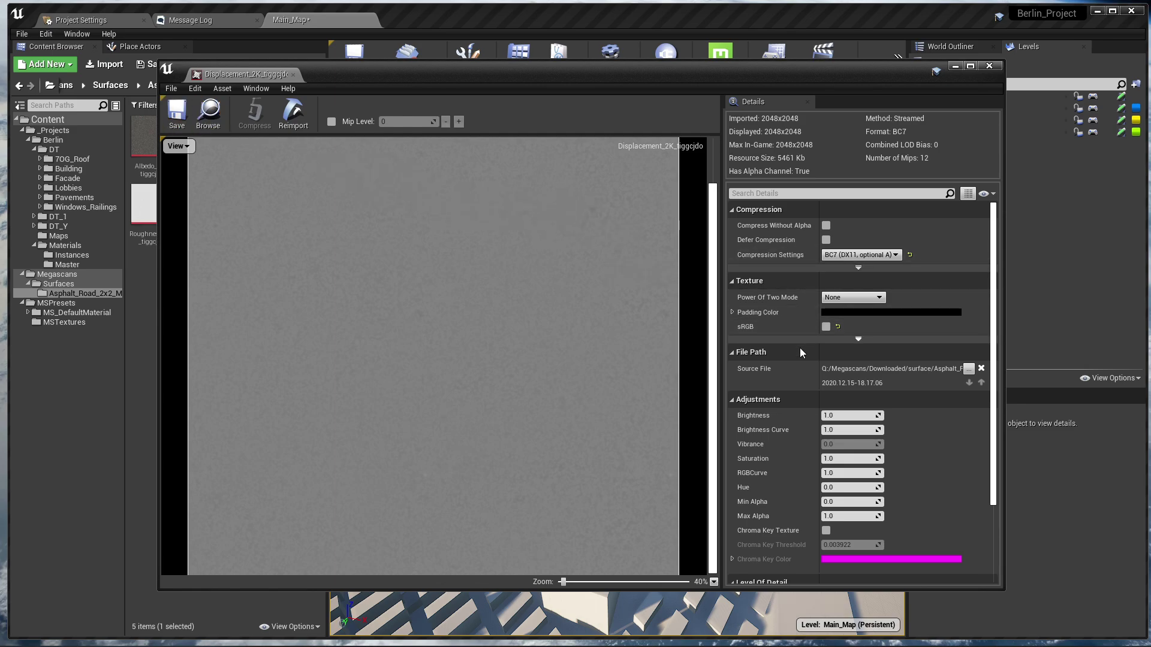
pyautogui.scroll(-1, 791, 349)
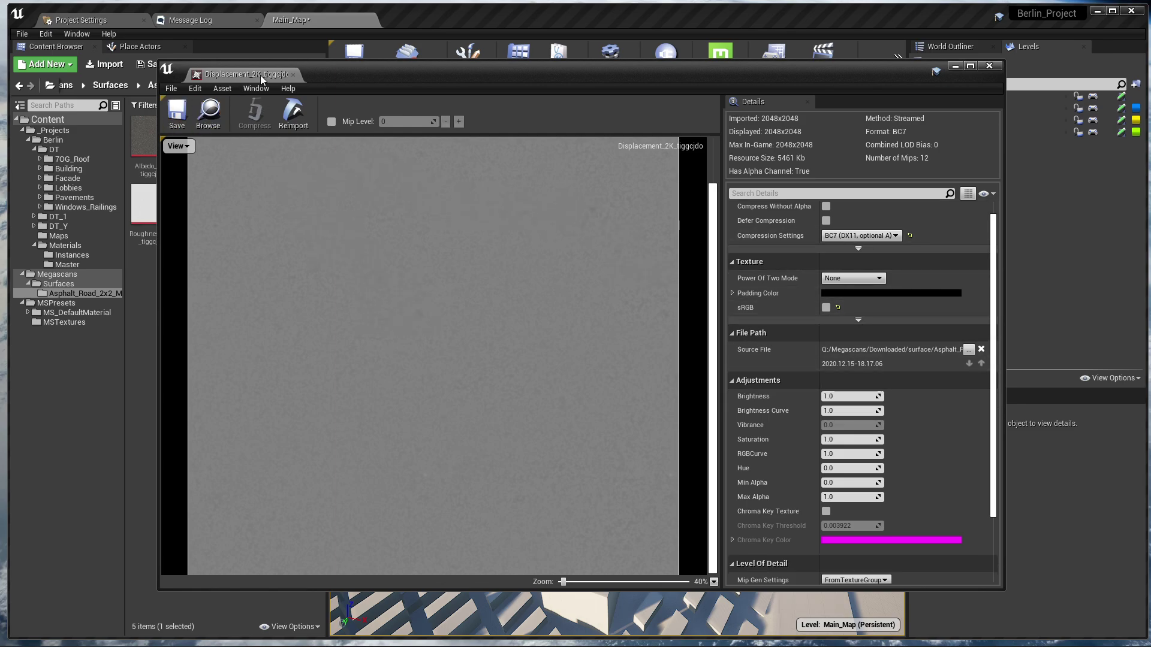
pyautogui.scroll(1, 827, 324)
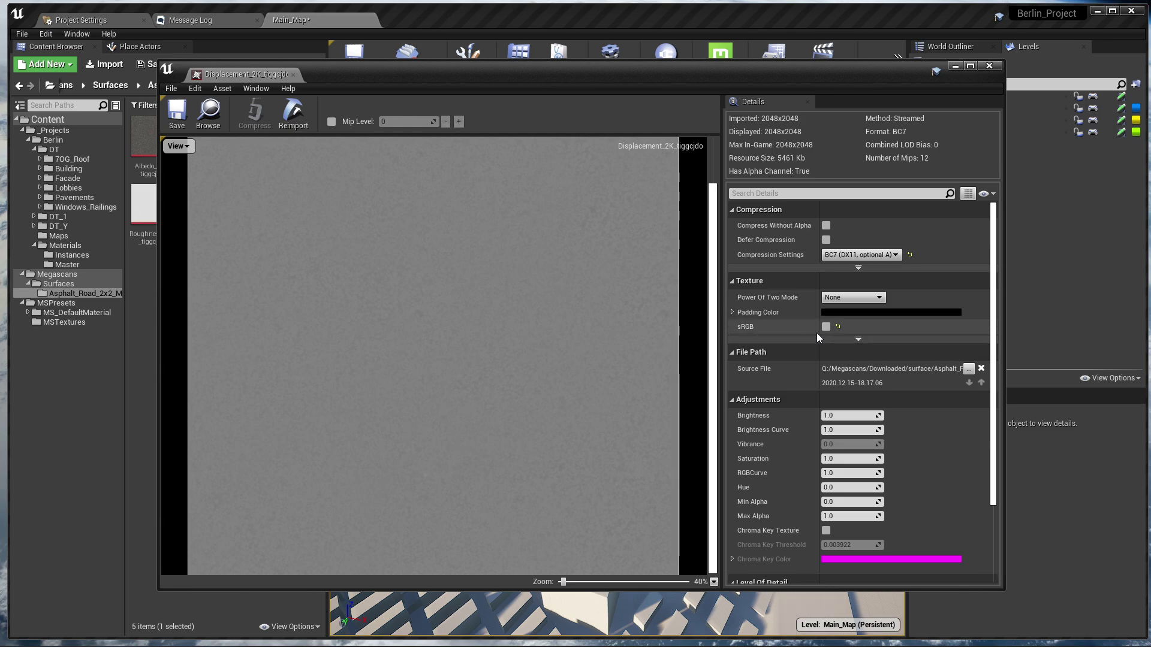
pyautogui.click(864, 255)
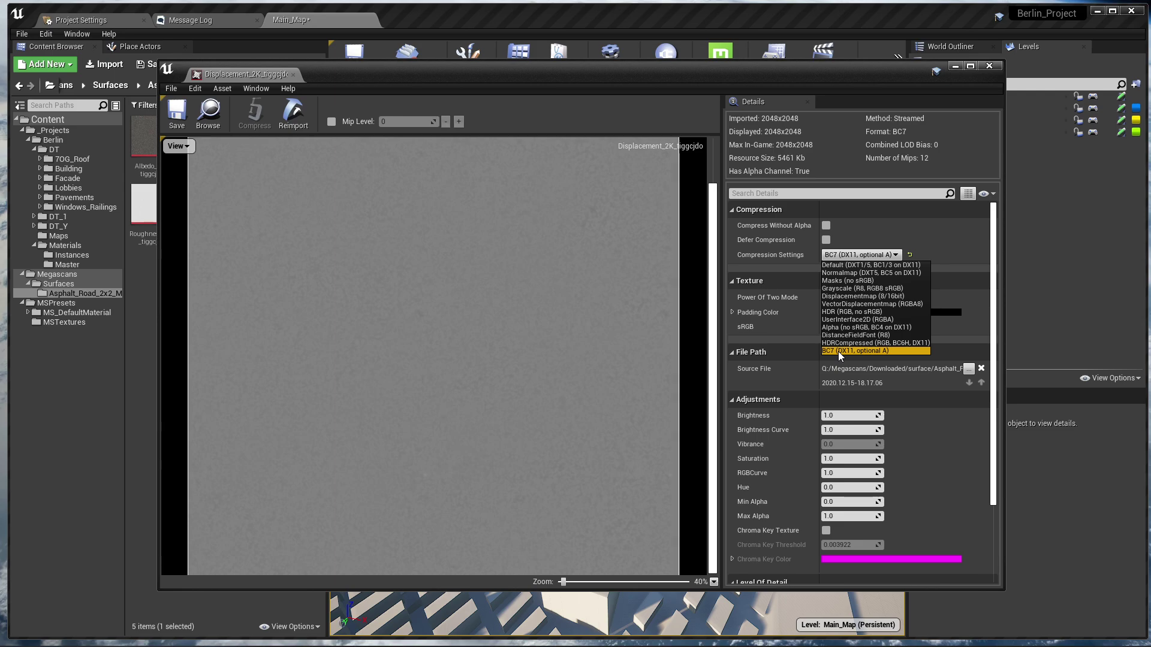
pyautogui.click(868, 289)
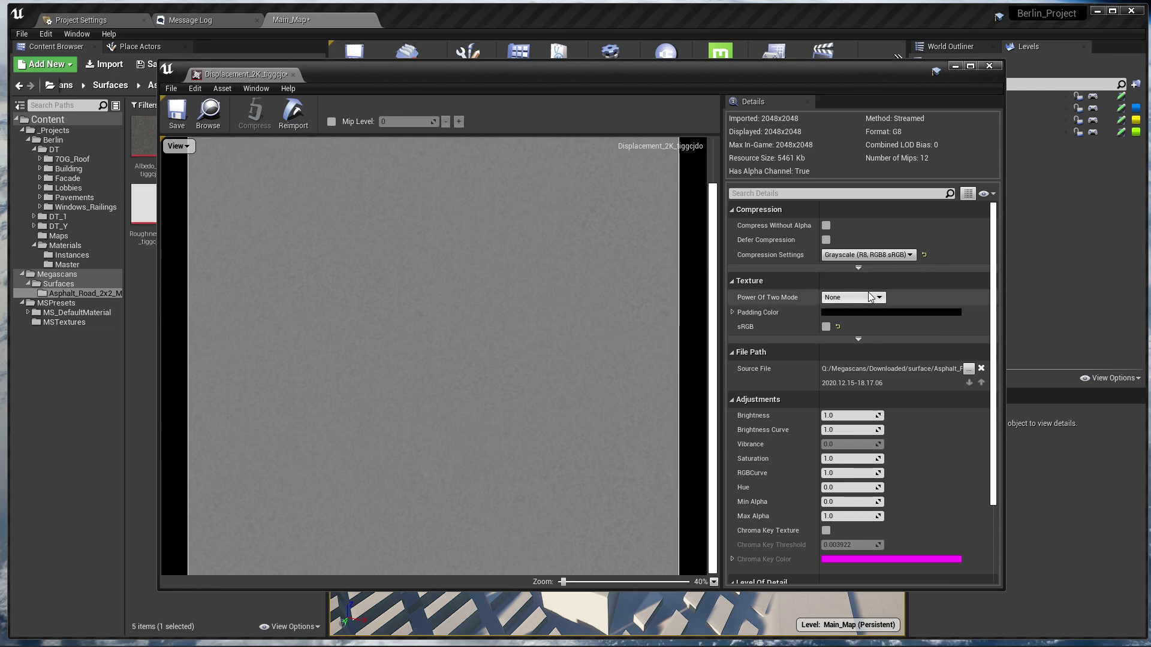
pyautogui.click(859, 258)
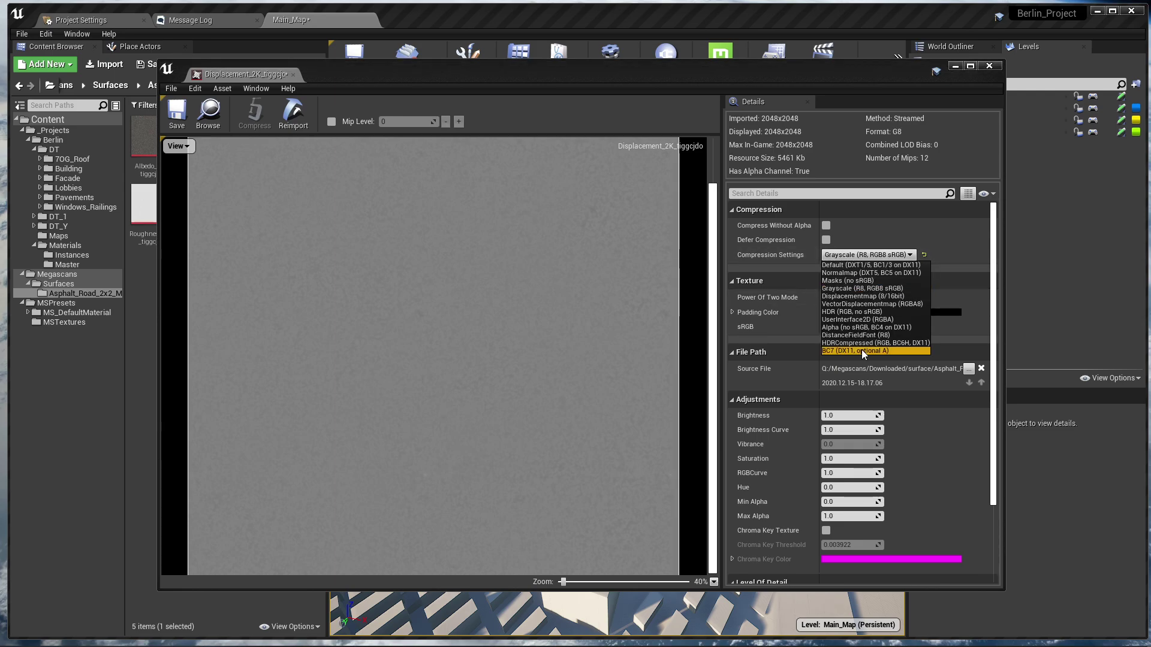
pyautogui.click(861, 350)
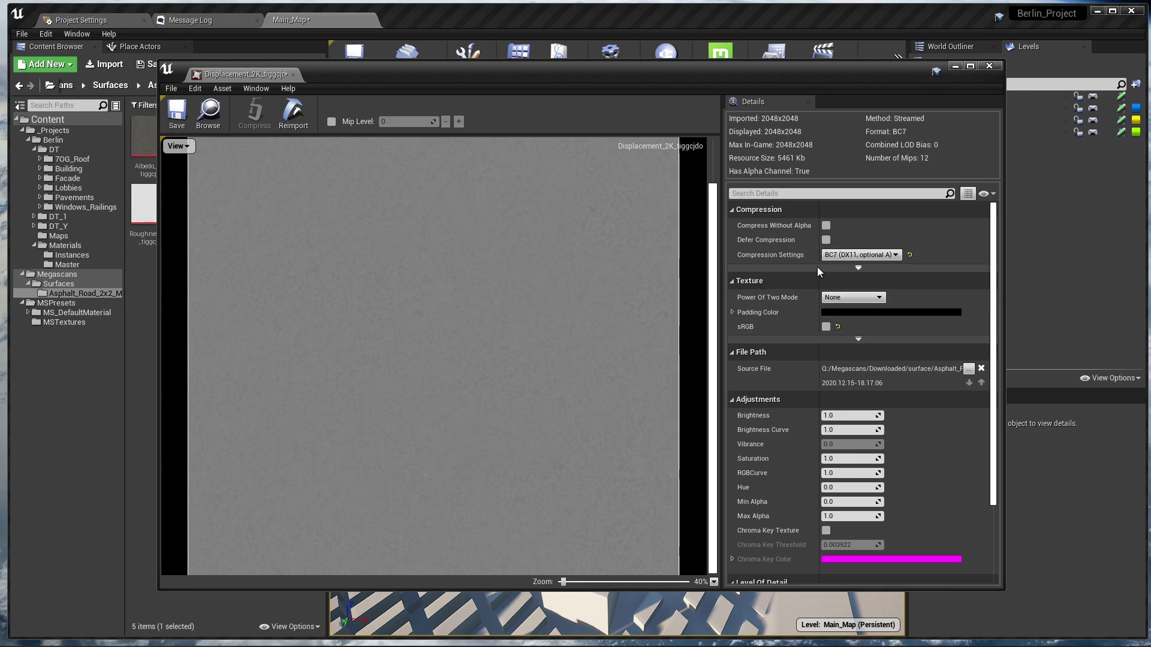
pyautogui.click(209, 114)
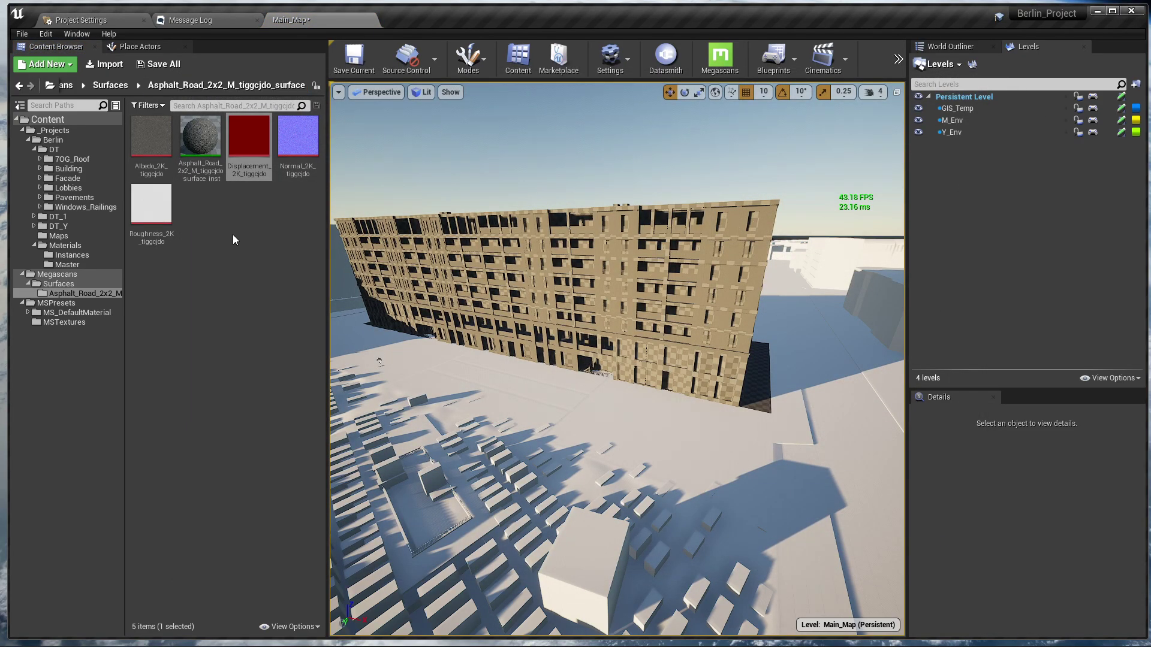
# - Apply the Asphalt_Road_2x2_M material instance to two adjoining street meshes beside the building, including SM_MUC_Street_36
pyautogui.click(233, 239)
pyautogui.moveTo(617, 359); pyautogui.dragTo(707, 432, button='right')
pyautogui.press('w')
pyautogui.moveTo(200, 144); pyautogui.dragTo(636, 493)
pyautogui.press('s')
pyautogui.moveTo(637, 493); pyautogui.dragTo(637, 546, button='right')
pyautogui.moveTo(624, 468); pyautogui.dragTo(621, 461, button='right')
pyautogui.moveTo(201, 139); pyautogui.dragTo(576, 474)
# - Filter the World Outliner by SM_MUC_Street_ and select all the matching street actors
pyautogui.click(961, 48)
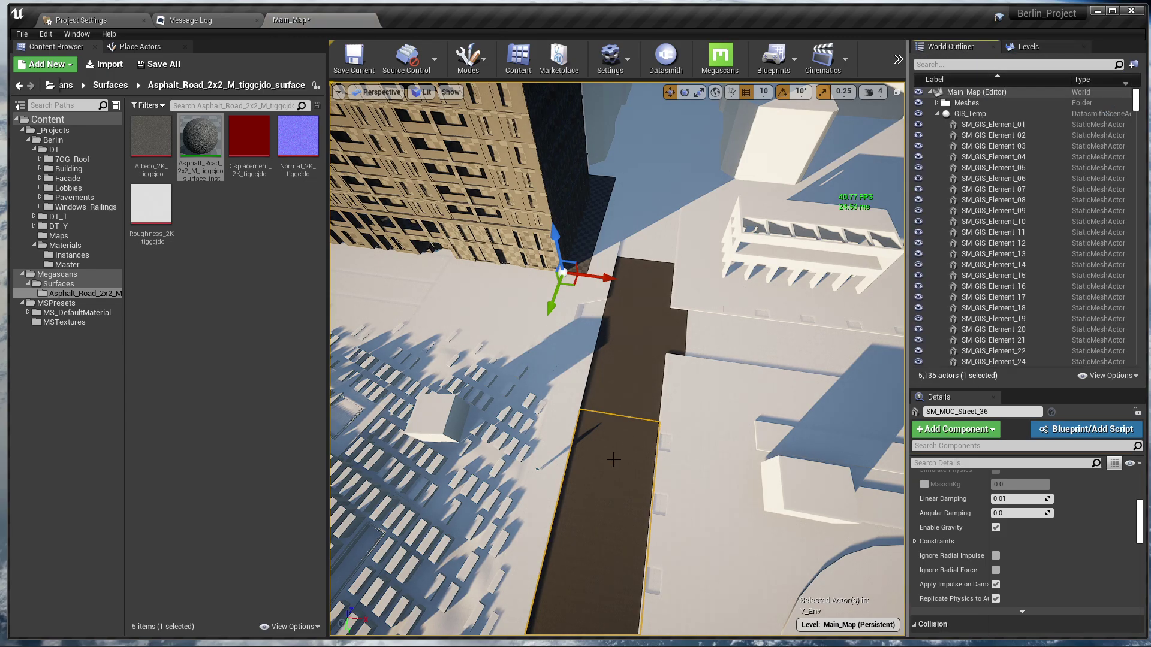
pyautogui.moveTo(627, 458); pyautogui.dragTo(585, 471, button='right')
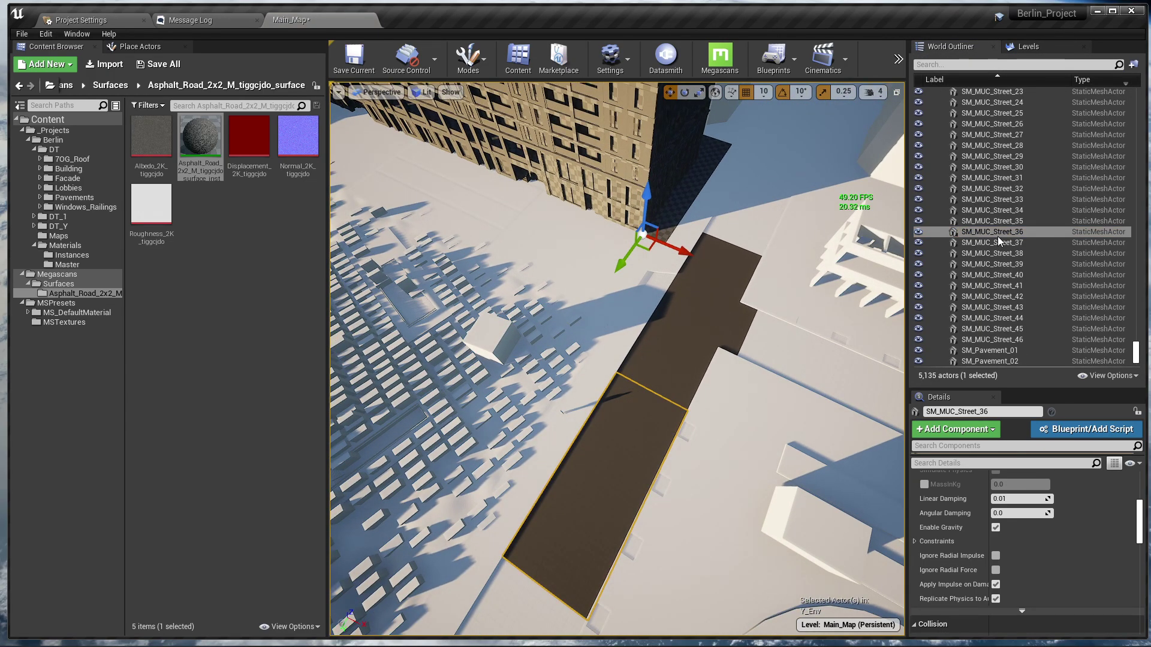
pyautogui.click(995, 232)
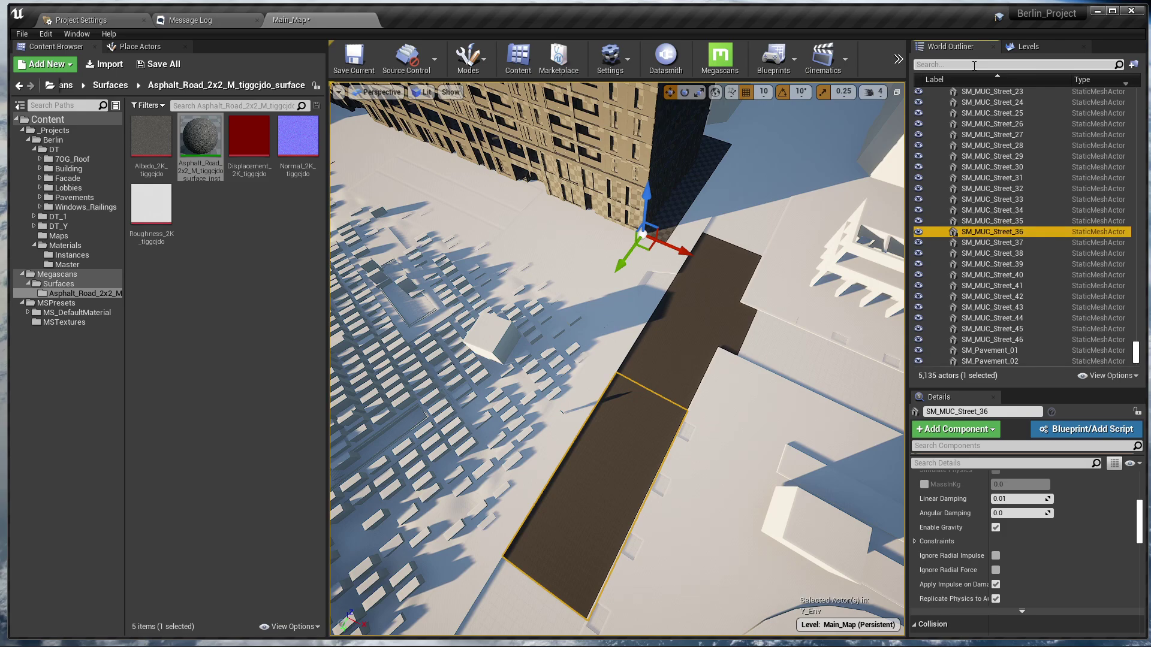
pyautogui.click(945, 64)
pyautogui.write('SM_MUC_Street_36')
pyautogui.press('BackSpace')
pyautogui.press('BackSpace')
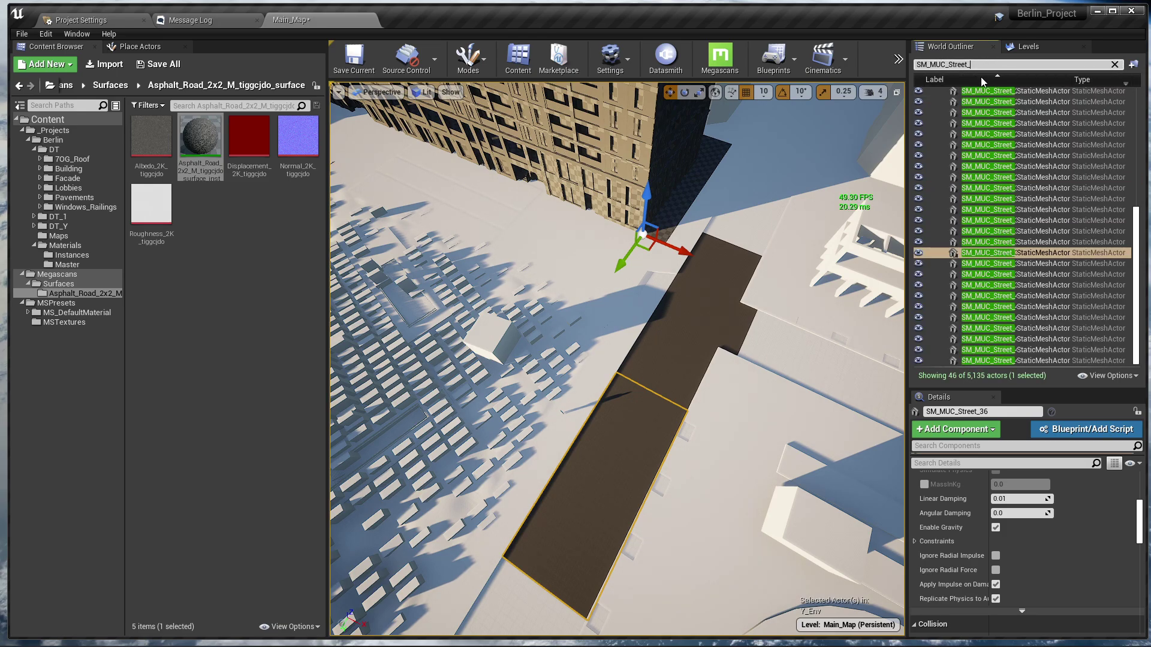
pyautogui.doubleClick(1005, 359)
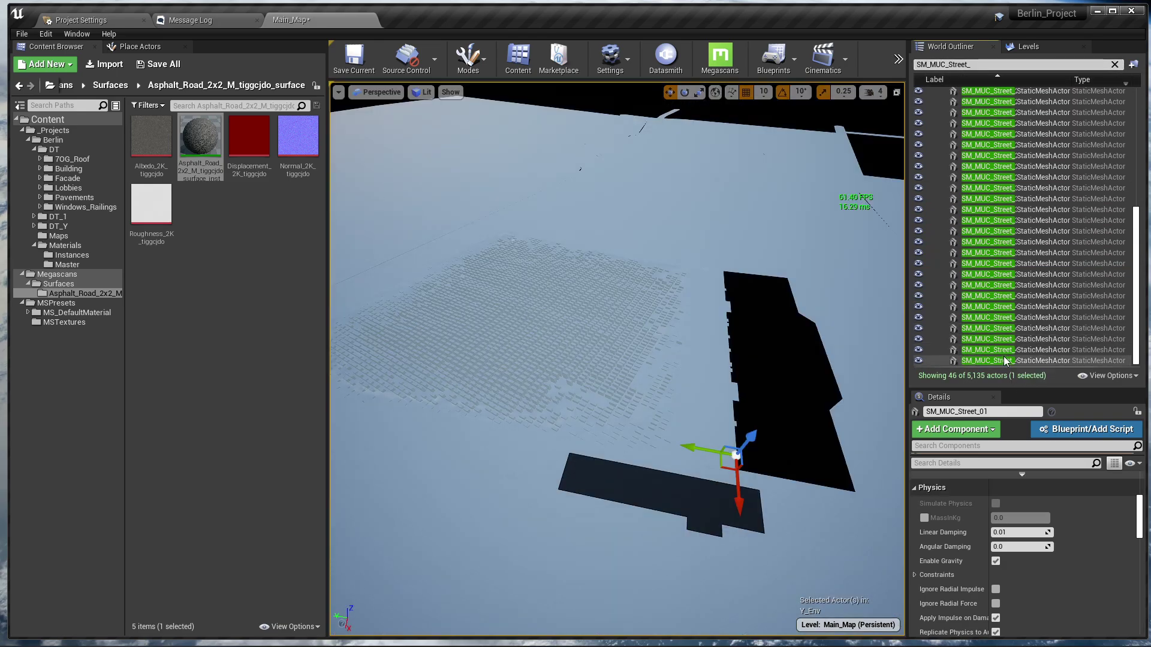
pyautogui.hotkey('ctrl', 'a')
pyautogui.press('f')
# - Assign the Asphalt_Road_2x2_M material instance to Element 0 of all selected street actors
pyautogui.scroll(2, 1079, 476)
pyautogui.click(1020, 536)
pyautogui.scroll(-1, 1074, 552)
pyautogui.click(1043, 545)
pyautogui.keyDown('alt'); pyautogui.moveTo(780, 468); pyautogui.dragTo(816, 467); pyautogui.keyUp('alt')
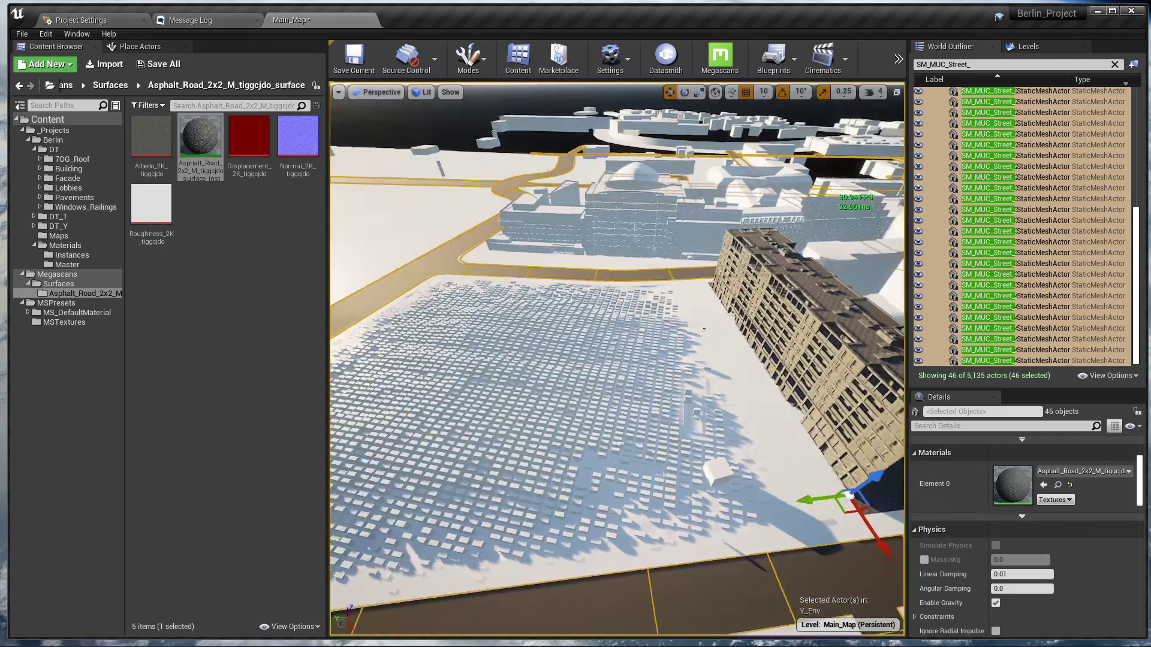
pyautogui.scroll(5, 616, 360)
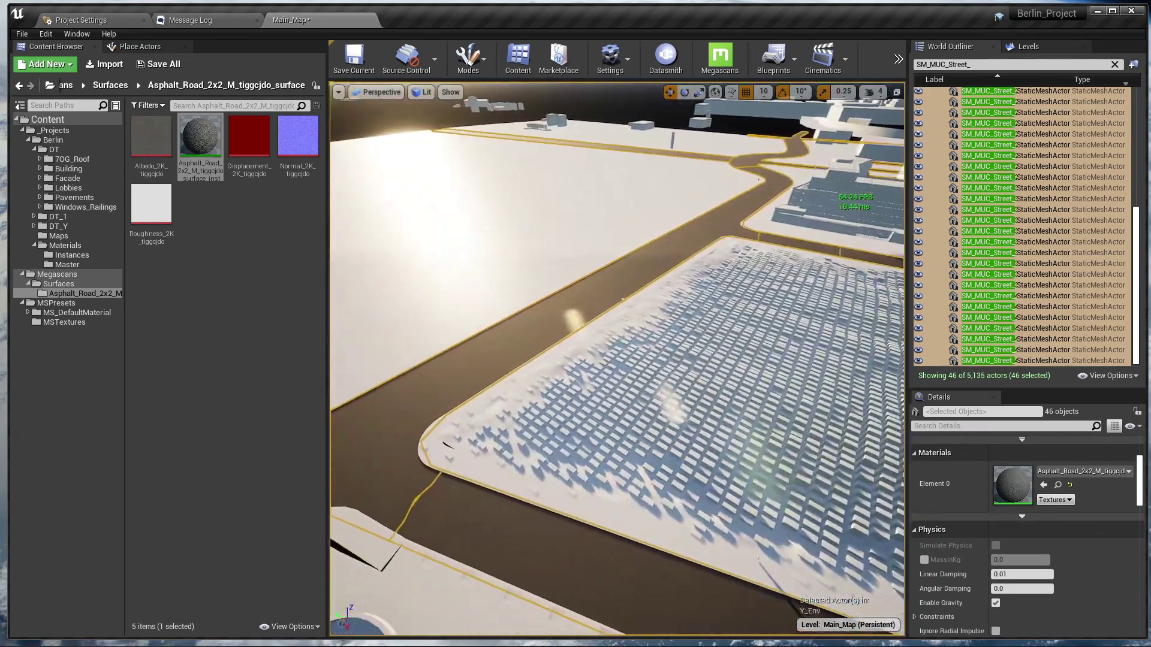
# - Deselect the streets, clear the World Outliner filter and collapse its tree to the top-level entries of Main_Map
pyautogui.moveTo(672, 525); pyautogui.dragTo(746, 428, button='right')
pyautogui.press('Escape')
pyautogui.moveTo(693, 496); pyautogui.dragTo(698, 519, button='right')
pyautogui.press('s')
pyautogui.moveTo(706, 477); pyautogui.dragTo(678, 401, button='right')
pyautogui.press('w')
pyautogui.press('w')
pyautogui.press('w')
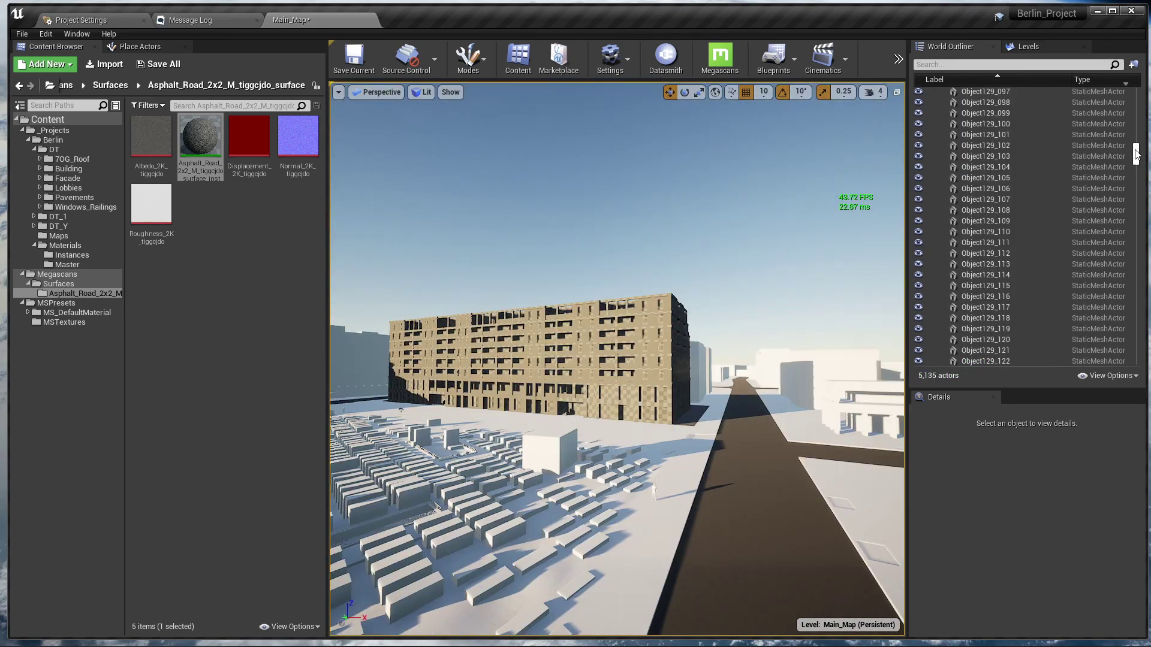
pyautogui.moveTo(1137, 153); pyautogui.dragTo(1140, 77)
pyautogui.keyDown('shift'); pyautogui.click(929, 92); pyautogui.keyUp('shift')
pyautogui.click(929, 92)
# - Apply the Asphalt_Road_2x2_M material instance to the SM_RoadMain road strip in front of the building and locate MI_White in the Content Browser
pyautogui.moveTo(818, 228); pyautogui.dragTo(755, 229, button='right')
pyautogui.press('w')
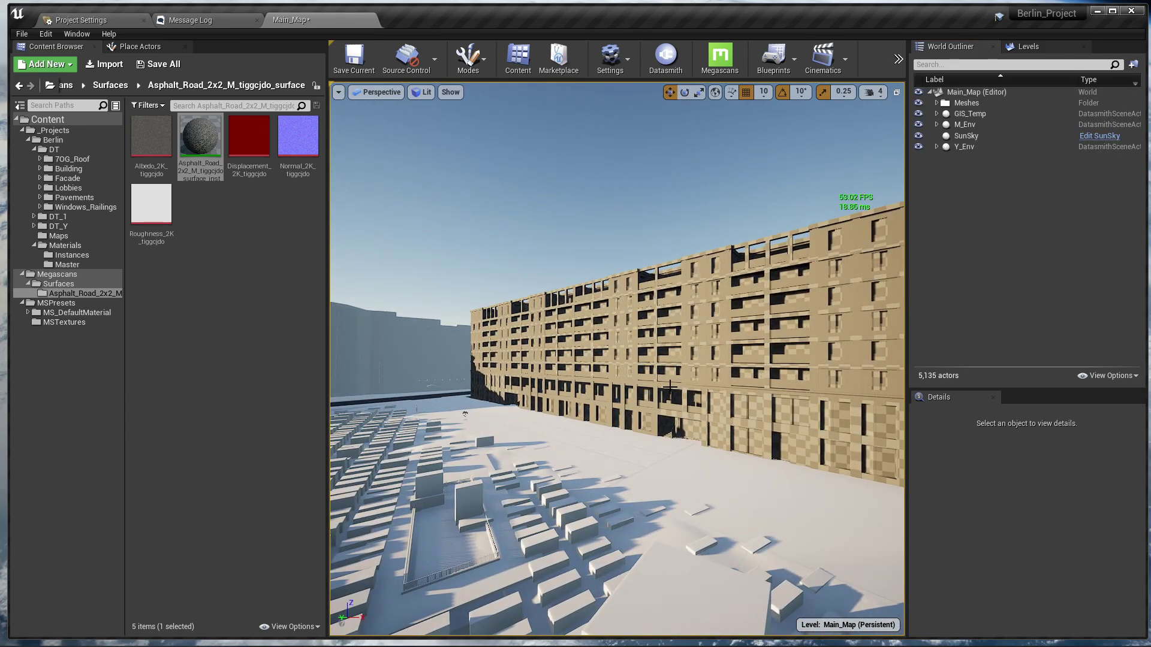
pyautogui.press('w')
pyautogui.moveTo(674, 378); pyautogui.dragTo(827, 414, button='right')
pyautogui.press('a')
pyautogui.moveTo(843, 351); pyautogui.dragTo(650, 393, button='right')
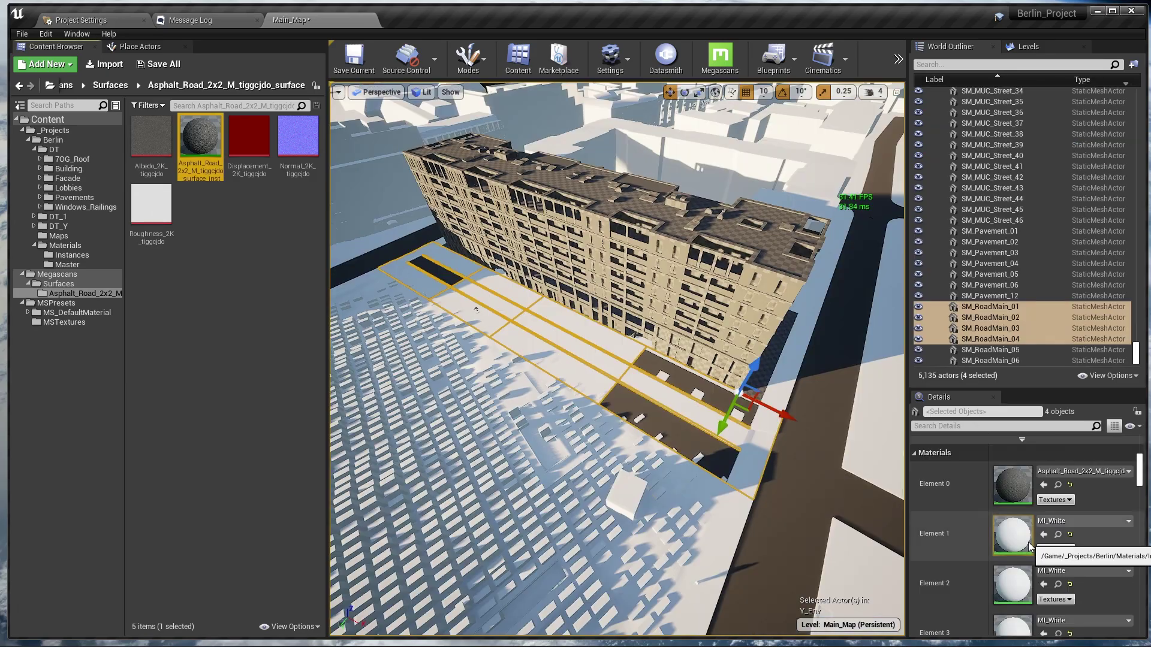
pyautogui.moveTo(200, 141); pyautogui.dragTo(654, 385)
pyautogui.press('f')
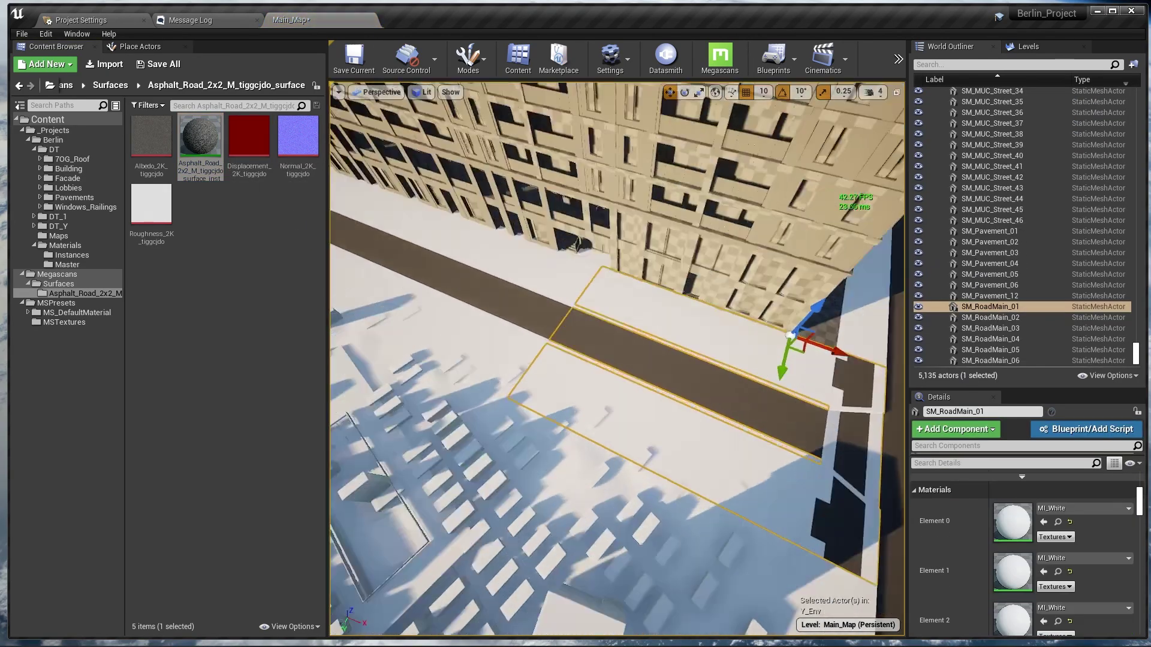
pyautogui.click(1058, 522)
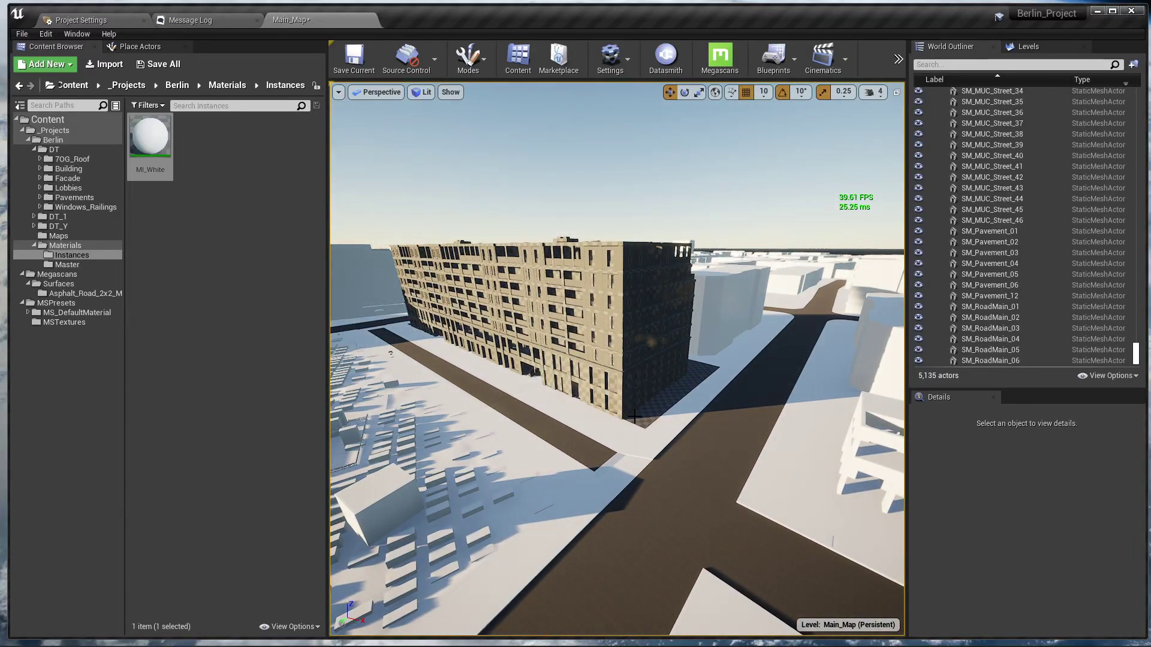
# - Inspect the asphalt streets and road strip around the end of the building
pyautogui.press('w')
pyautogui.moveTo(634, 416); pyautogui.dragTo(682, 410, button='right')
pyautogui.press('d')
pyautogui.press('a')
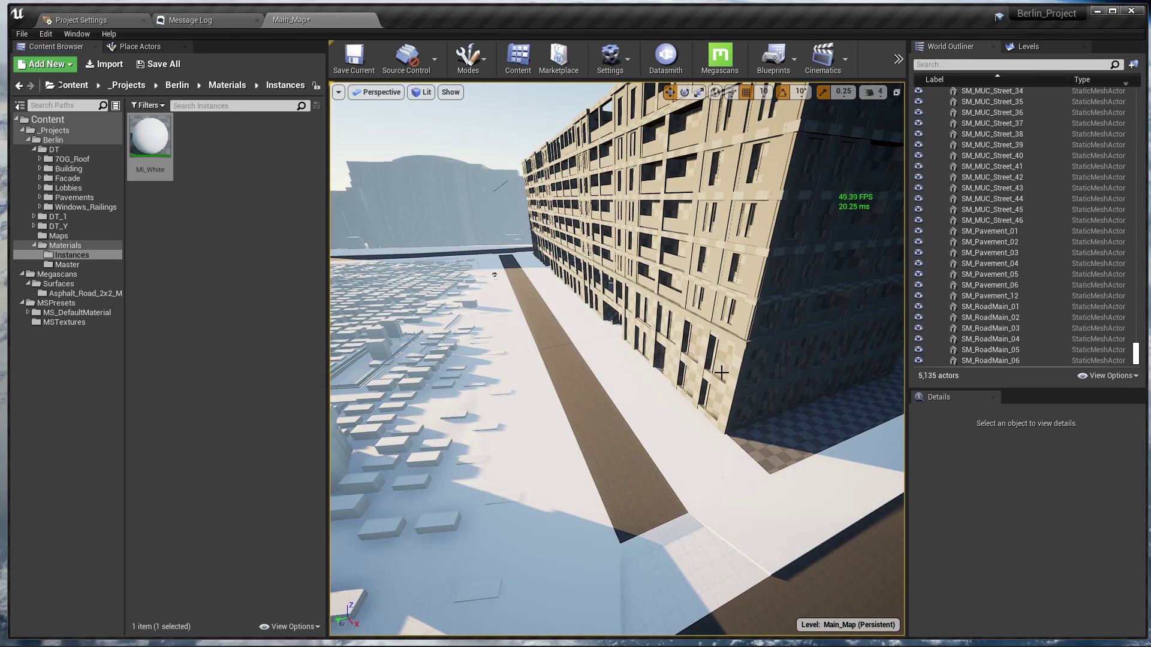
pyautogui.click(898, 59)
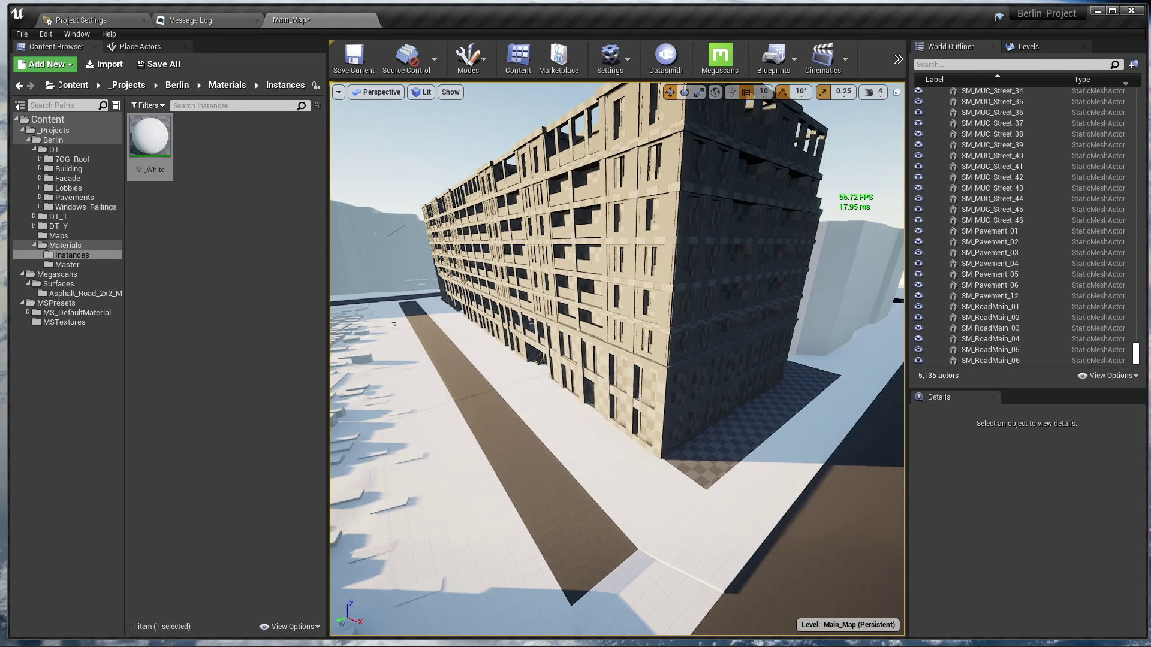
pyautogui.press('d')
pyautogui.moveTo(730, 389); pyautogui.dragTo(727, 355, button='right')
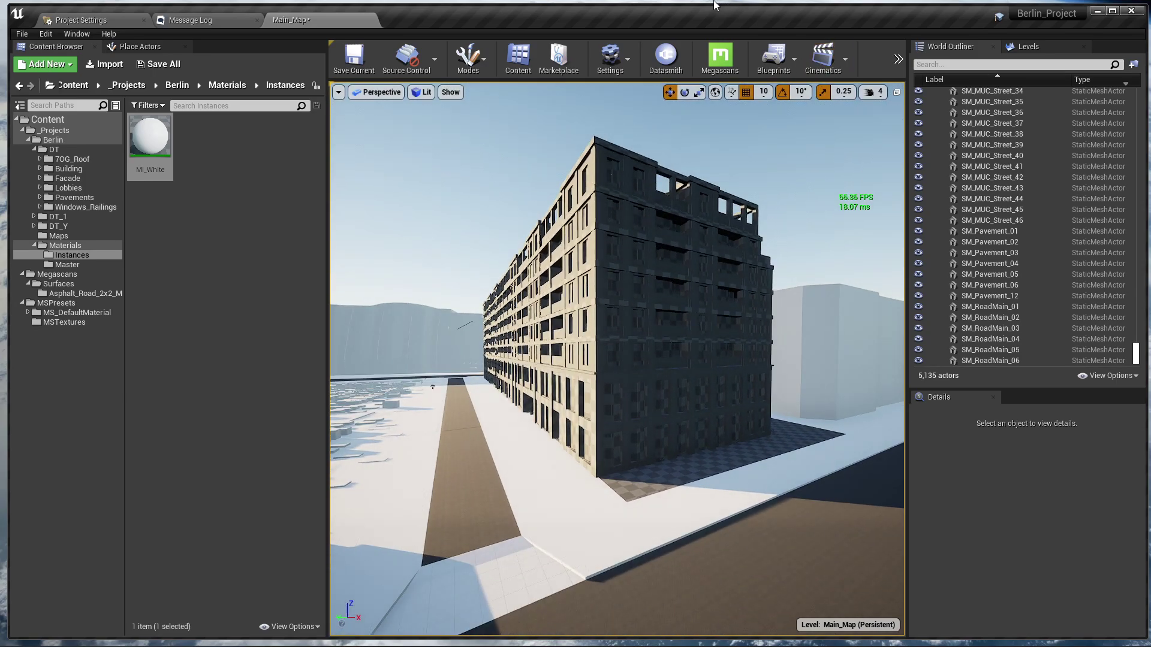
# - Examine the building's facades and railings up close, selecting individual meshes such as SM_F-E_Right-07 and SM_Rail_152
pyautogui.click(634, 200)
pyautogui.press('w')
pyautogui.moveTo(634, 200); pyautogui.dragTo(620, 179, button='right')
pyautogui.scroll(-6, 993, 564)
pyautogui.scroll(-2, 1009, 573)
pyautogui.press('a')
pyautogui.moveTo(669, 548); pyautogui.dragTo(701, 462, button='right')
pyautogui.press('w')
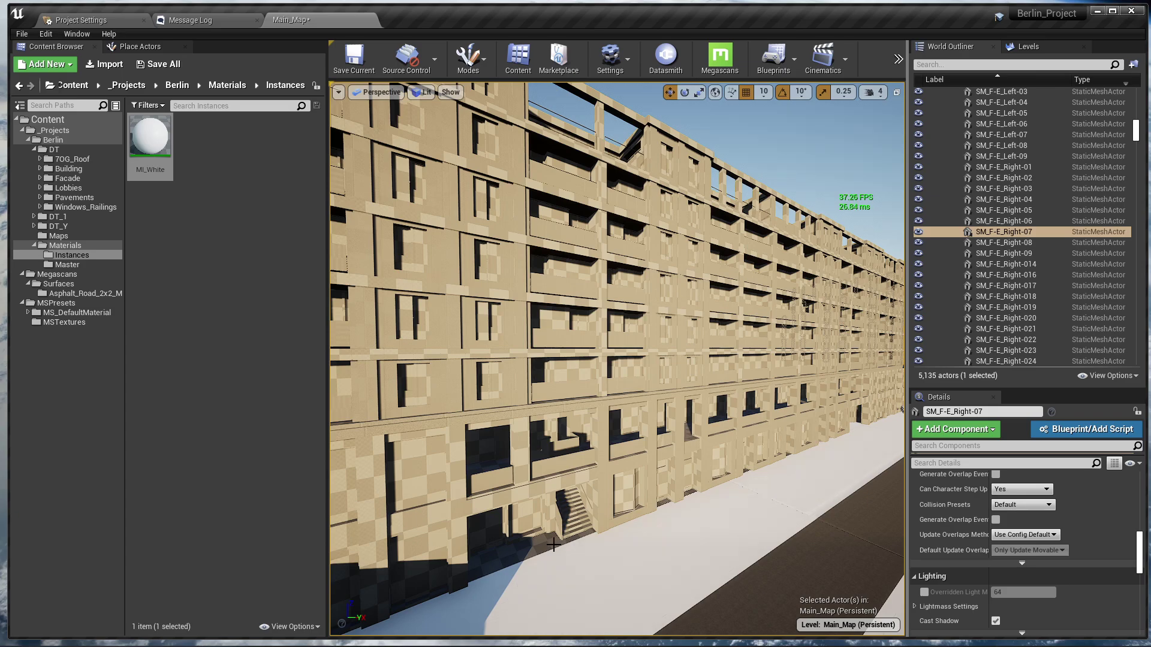
pyautogui.click(669, 547)
pyautogui.press('s')
pyautogui.moveTo(669, 547); pyautogui.dragTo(594, 564, button='right')
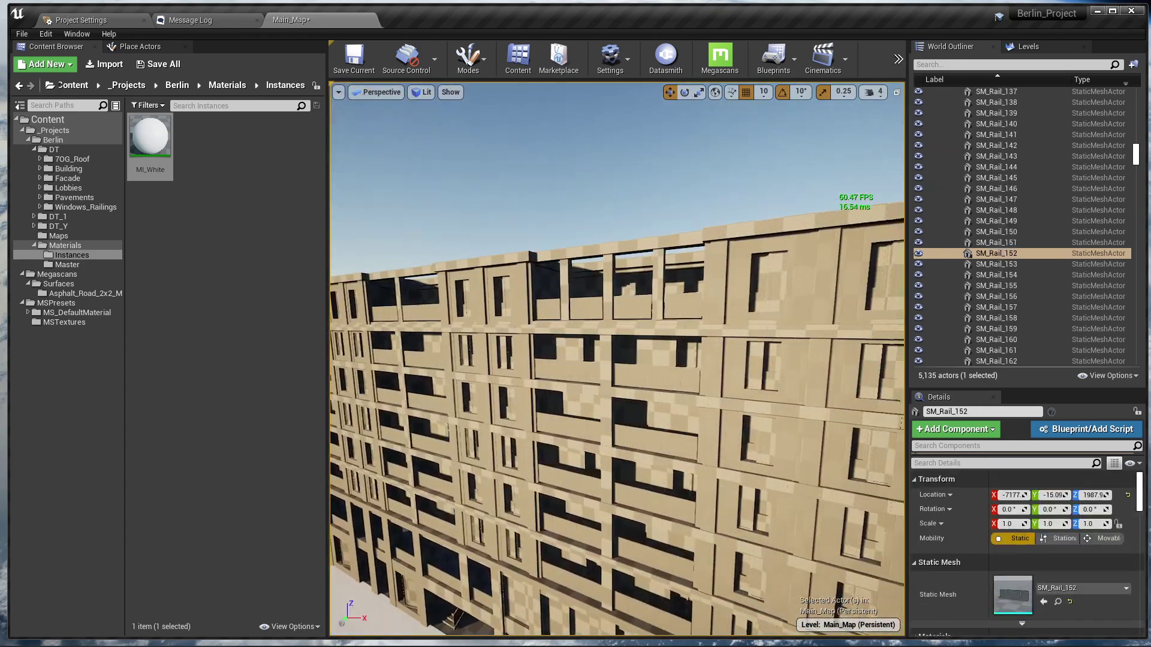
pyautogui.moveTo(617, 359); pyautogui.dragTo(666, 371, button='right')
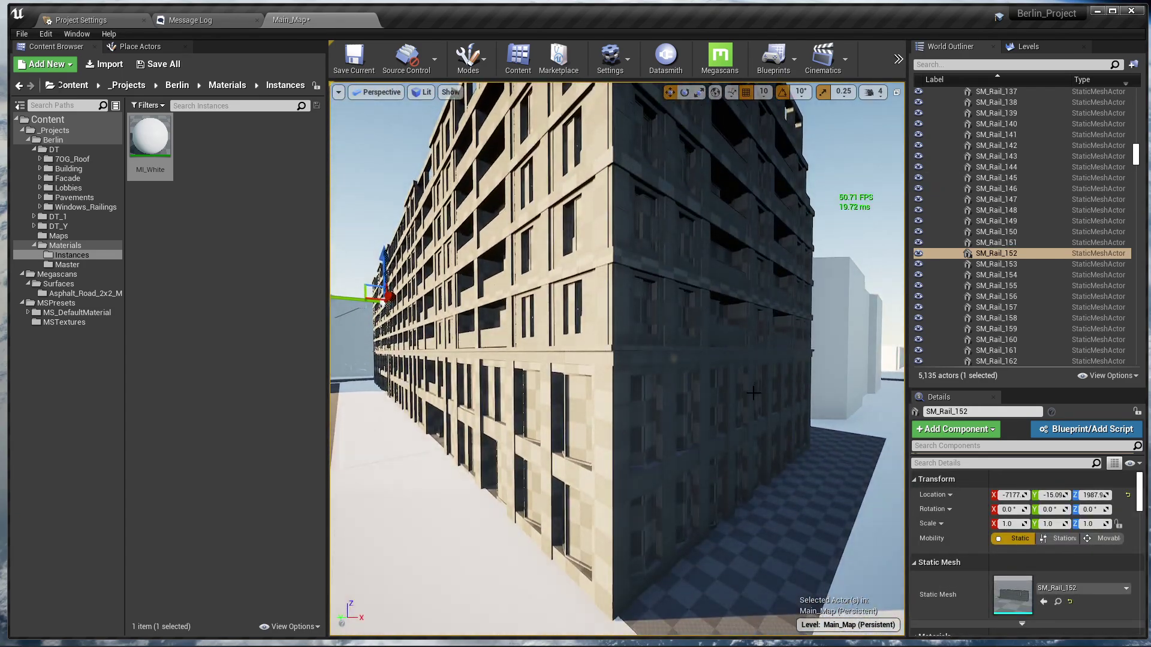
# - Save the current map with its levels and switch to Quixel Bridge
pyautogui.hotkey('ctrl', 's')
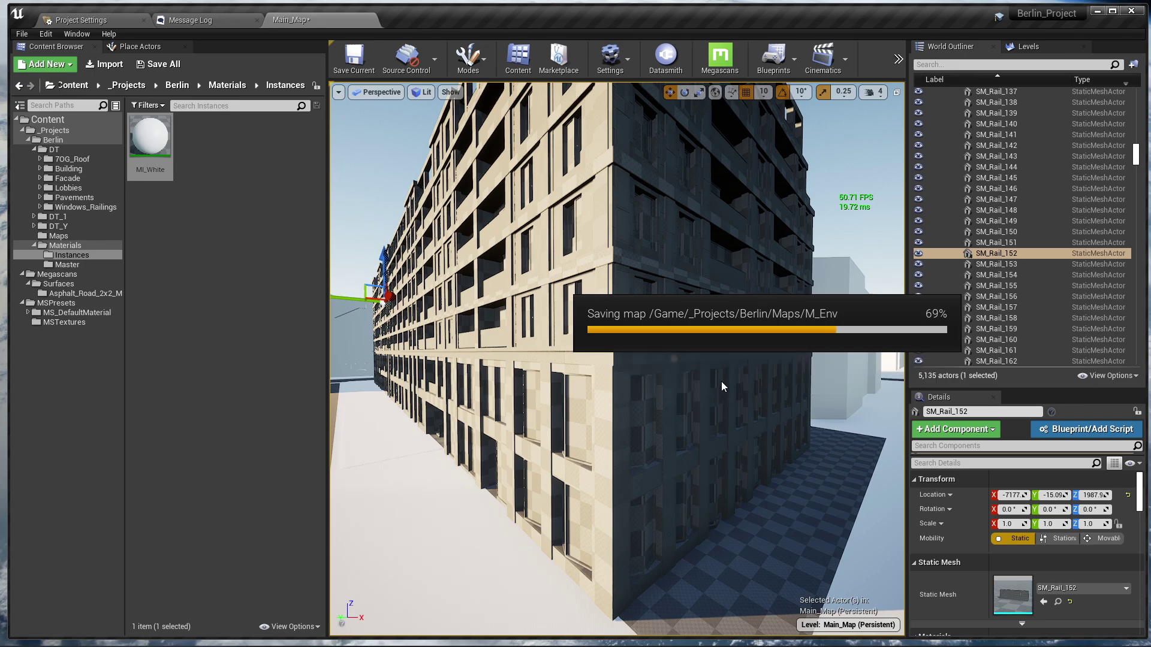
pyautogui.hotkey('alt', 'Tab')
pyautogui.click(714, 169)
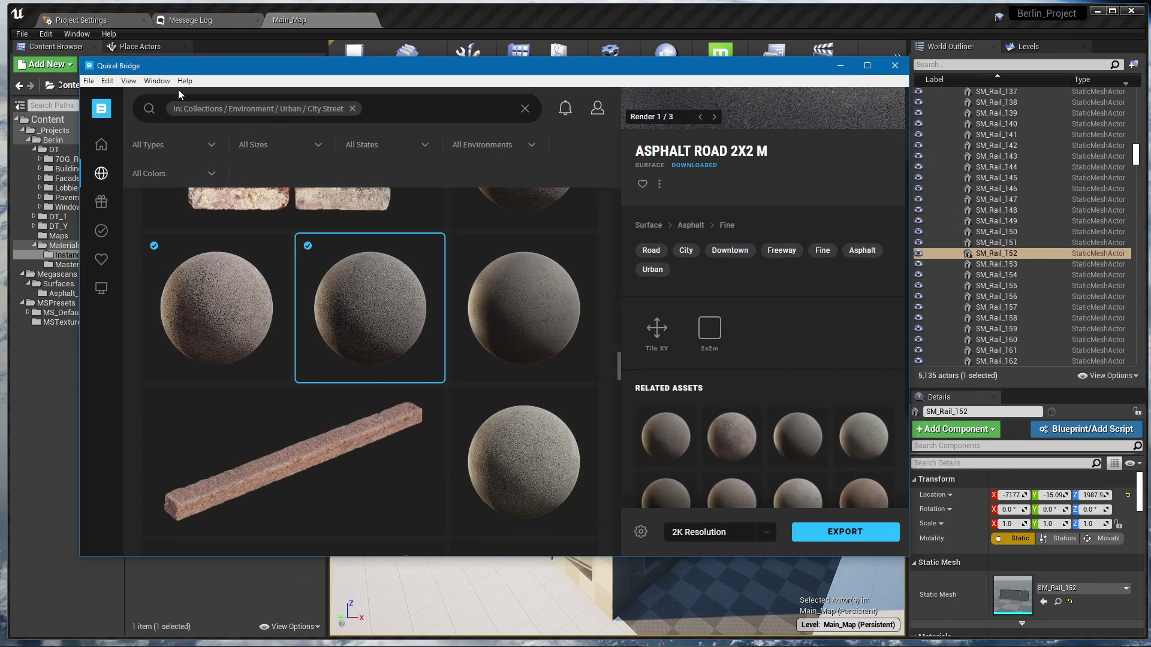
# - Clear the City Street collection filter and search the asset library for Facade and Surface
pyautogui.click(352, 108)
pyautogui.moveTo(232, 67); pyautogui.dragTo(363, 84)
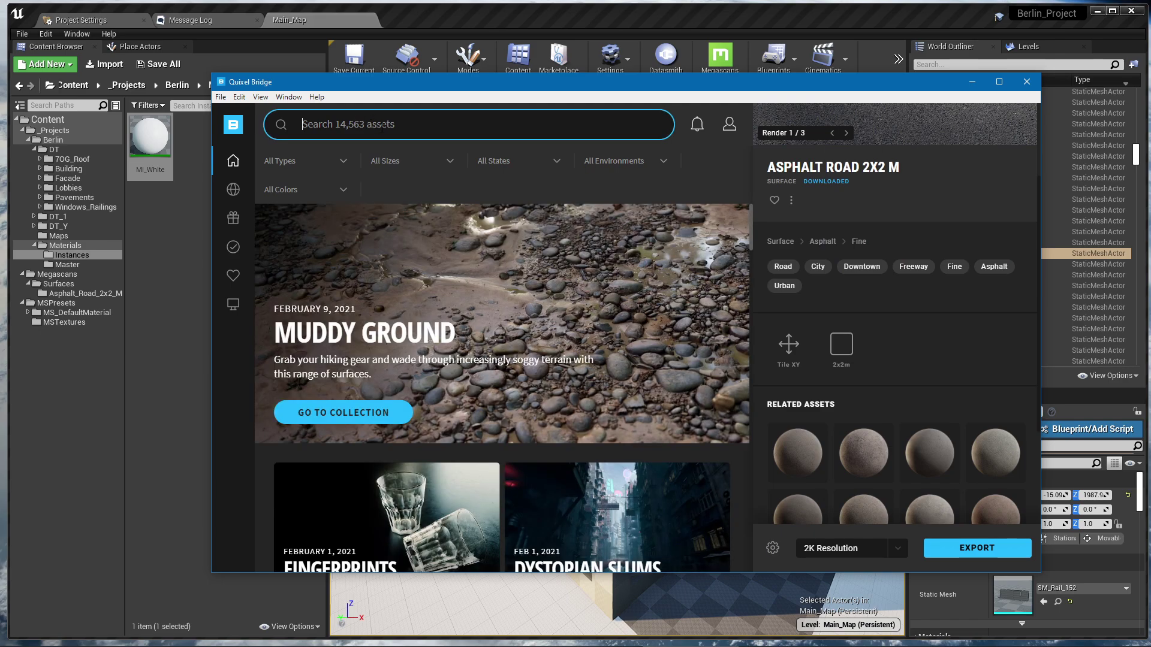
pyautogui.write('Facade')
pyautogui.press('Return')
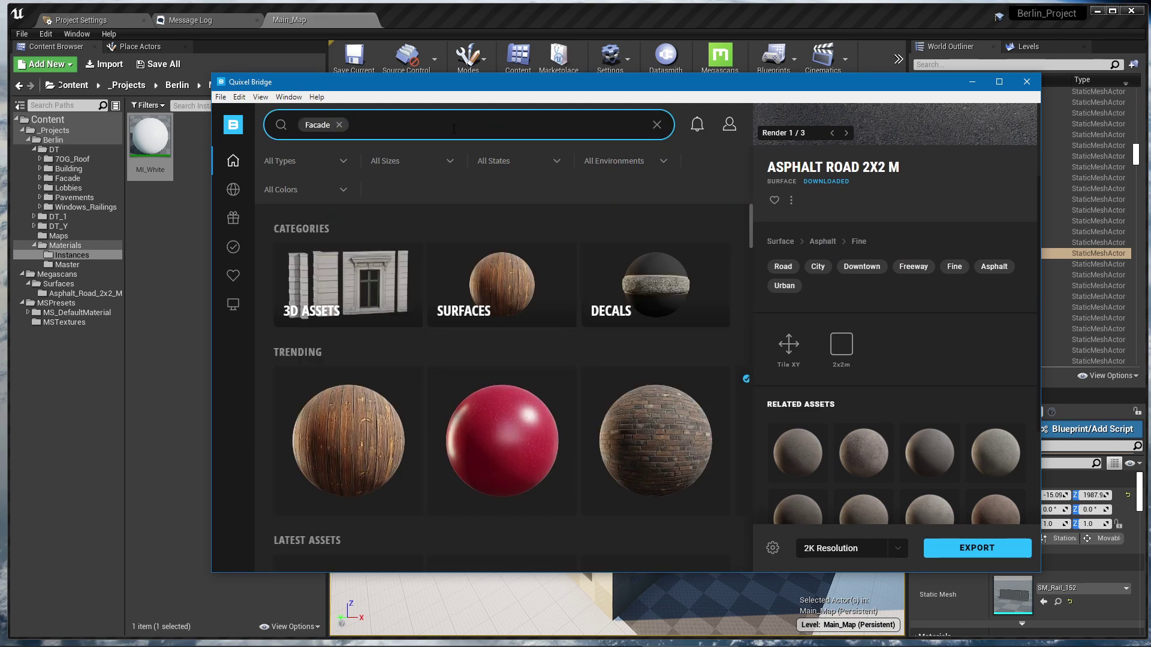
pyautogui.write('surface')
pyautogui.press('Return')
pyautogui.scroll(-6, 466, 274)
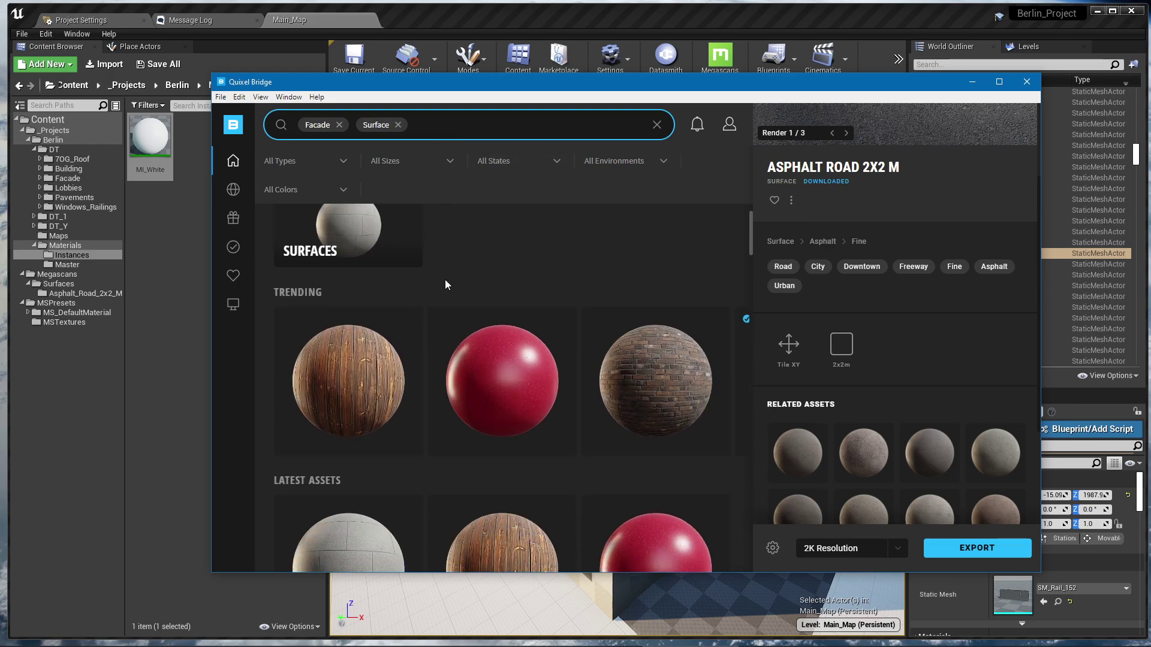
# - Download the two Stone Tiles Facade 2x2 M surfaces at 2K resolution
pyautogui.scroll(2, 466, 279)
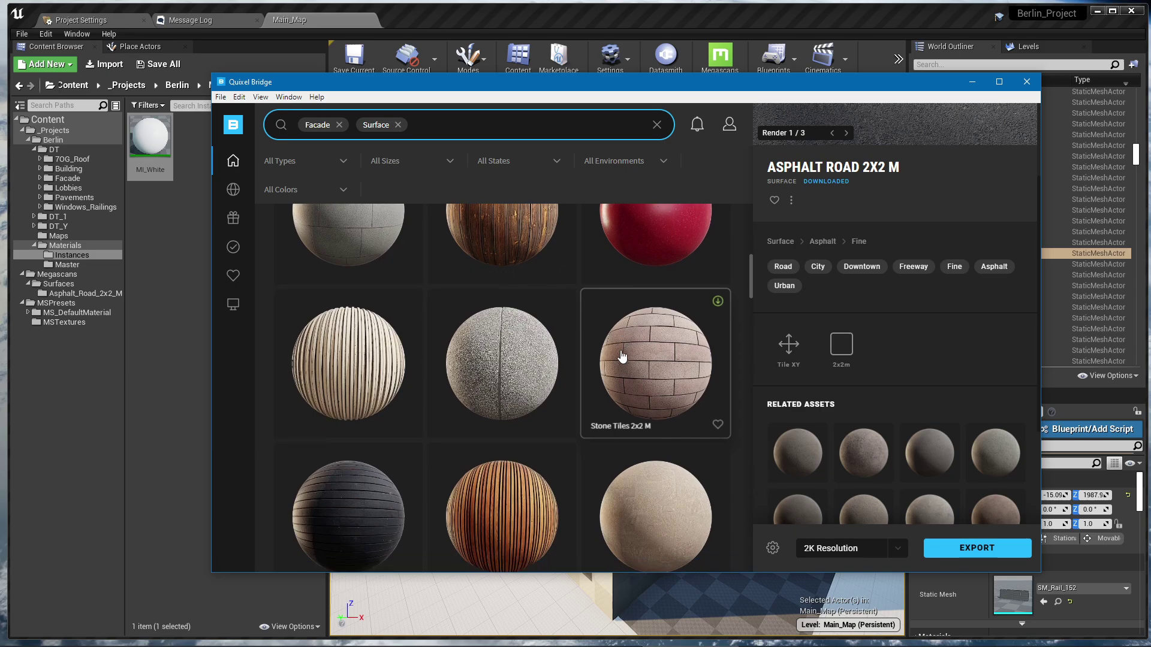
pyautogui.click(363, 380)
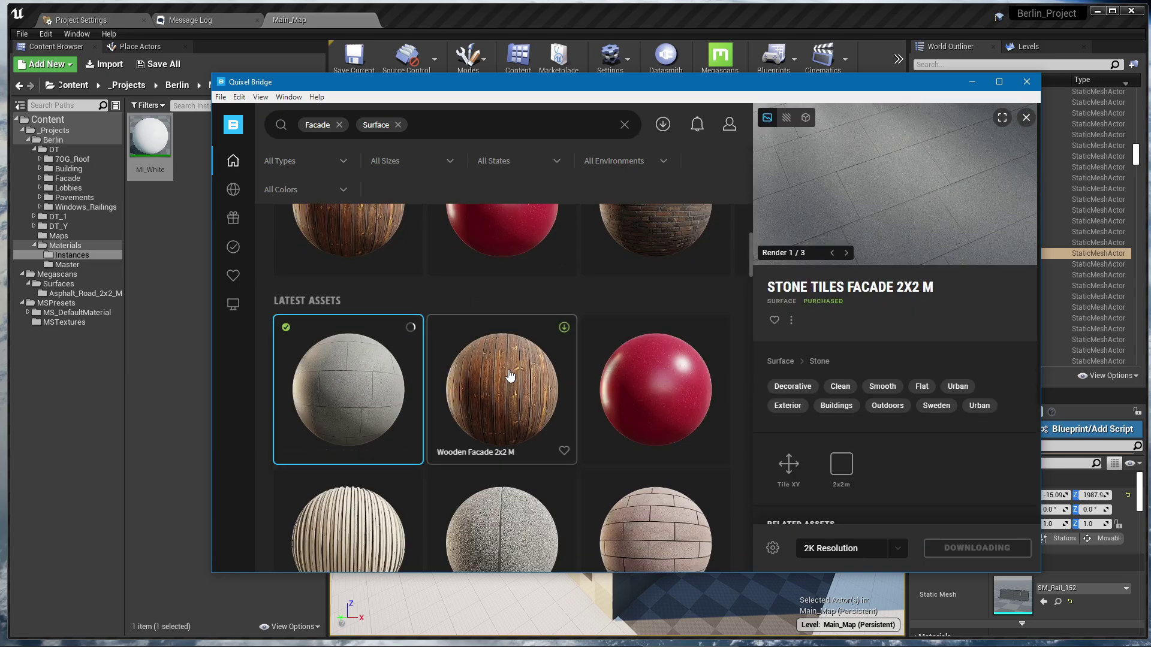
pyautogui.scroll(-7, 498, 380)
pyautogui.click(373, 412)
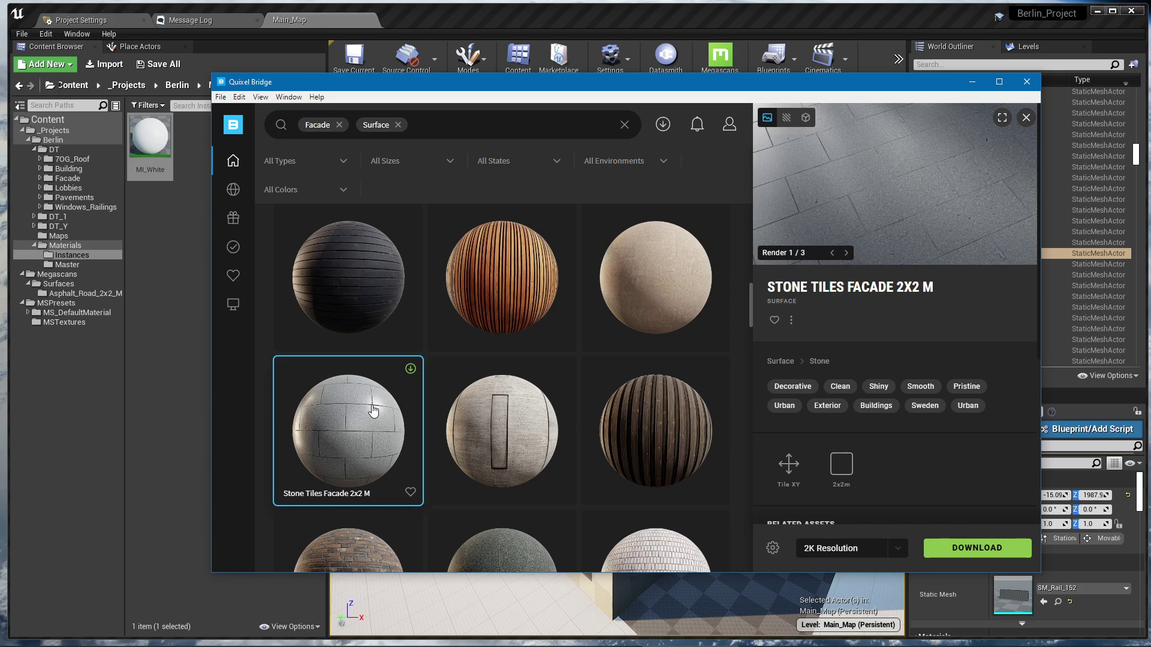
pyautogui.click(412, 376)
pyautogui.scroll(-3, 509, 427)
pyautogui.scroll(-2, 509, 423)
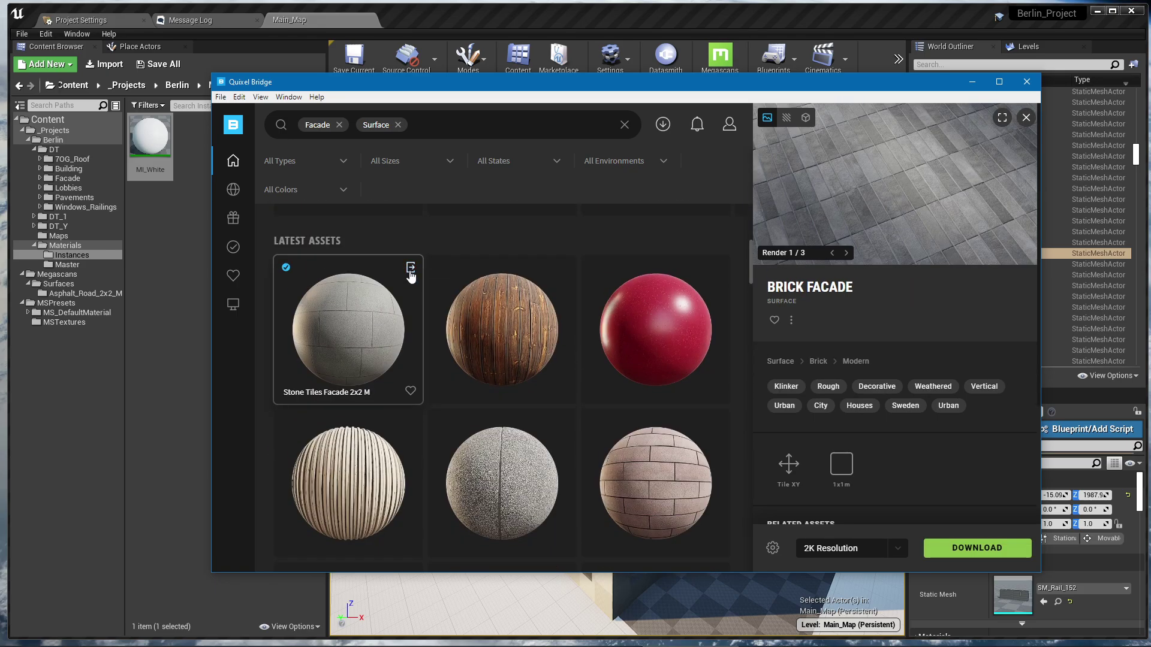
# - Export both downloaded Stone Tiles Facade 2x2 M surfaces to Unreal Engine
pyautogui.click(411, 268)
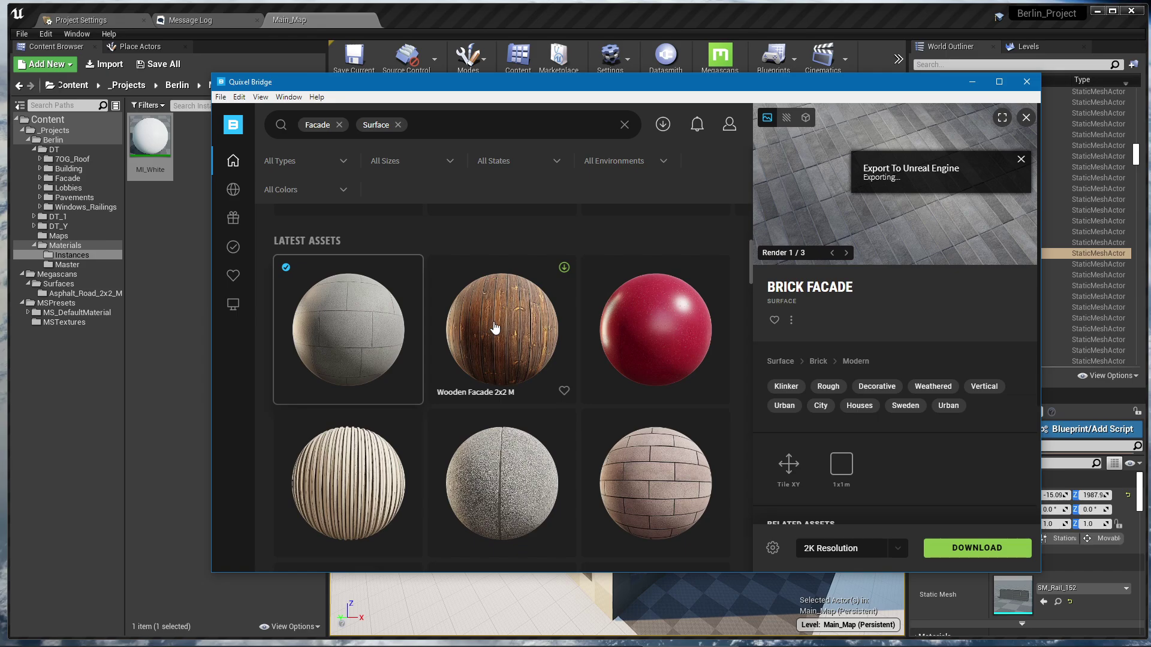
pyautogui.scroll(-5, 493, 328)
pyautogui.click(409, 375)
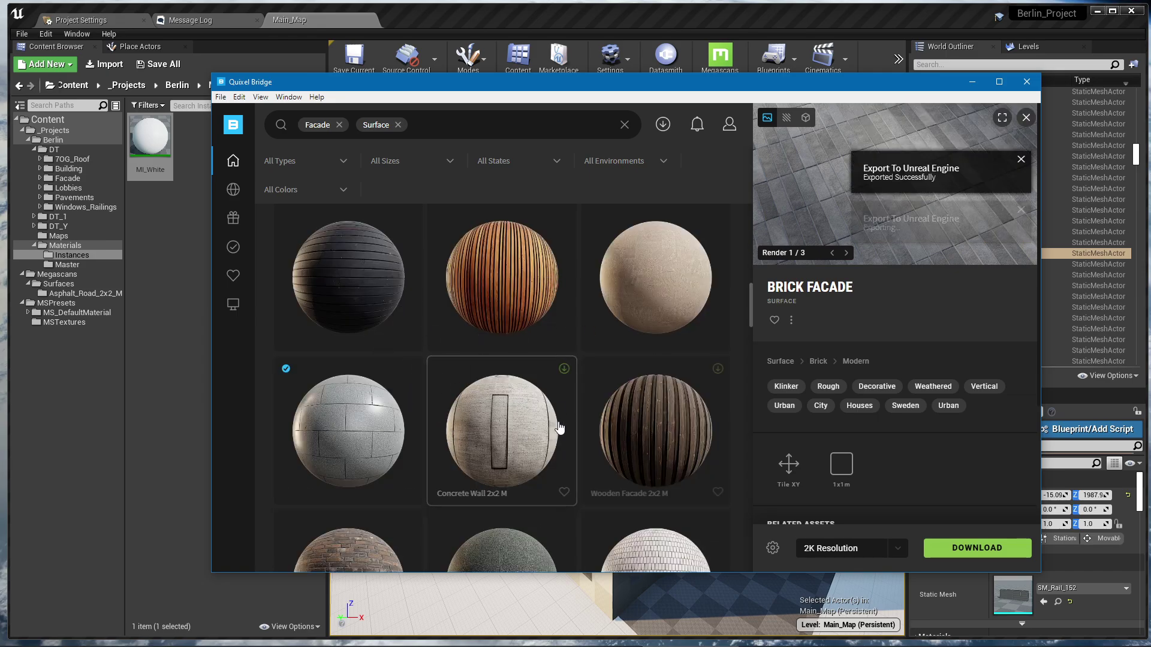
# - Select Stone Tiles Facade, Stone Tiles, Scratched Painted Metal Sheet, Wooden Facade and Pebbledash Facade together as a multi-asset selection
pyautogui.scroll(1, 499, 434)
pyautogui.scroll(4, 363, 349)
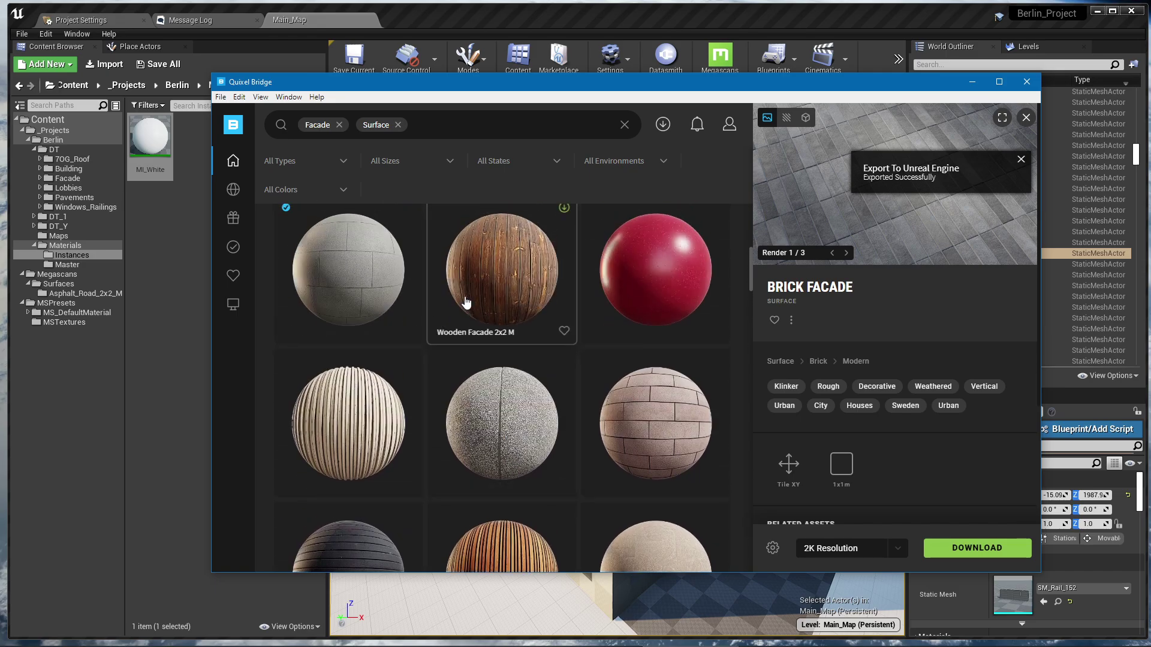
pyautogui.click(365, 291)
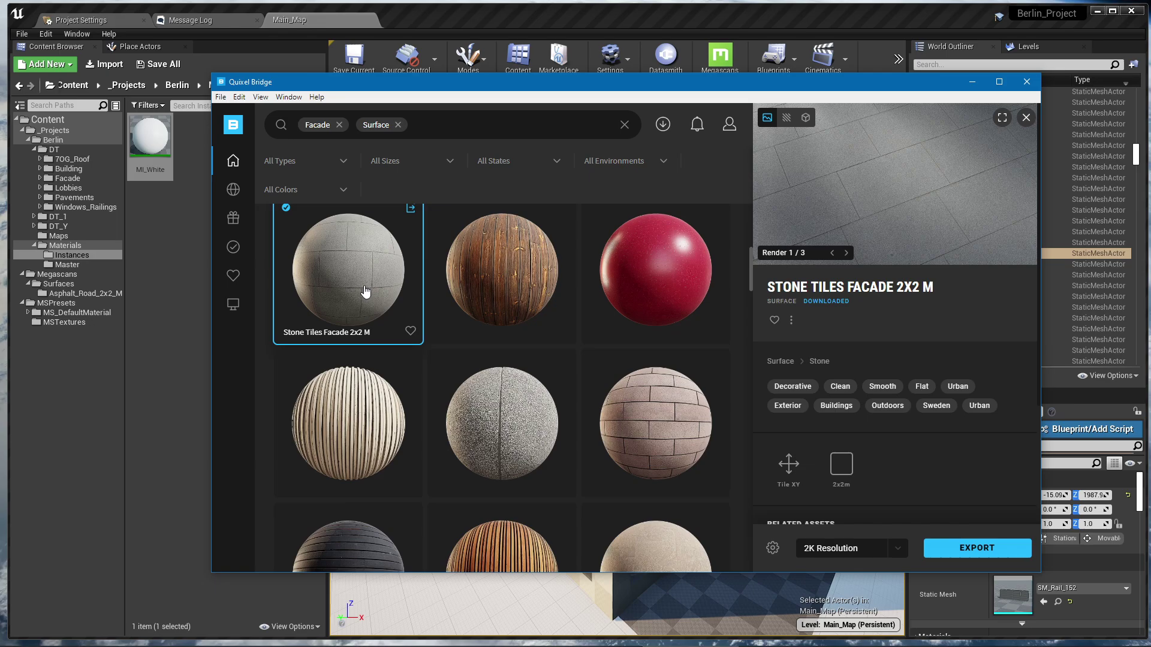
pyautogui.keyDown('ctrl'); pyautogui.click(674, 441); pyautogui.keyUp('ctrl')
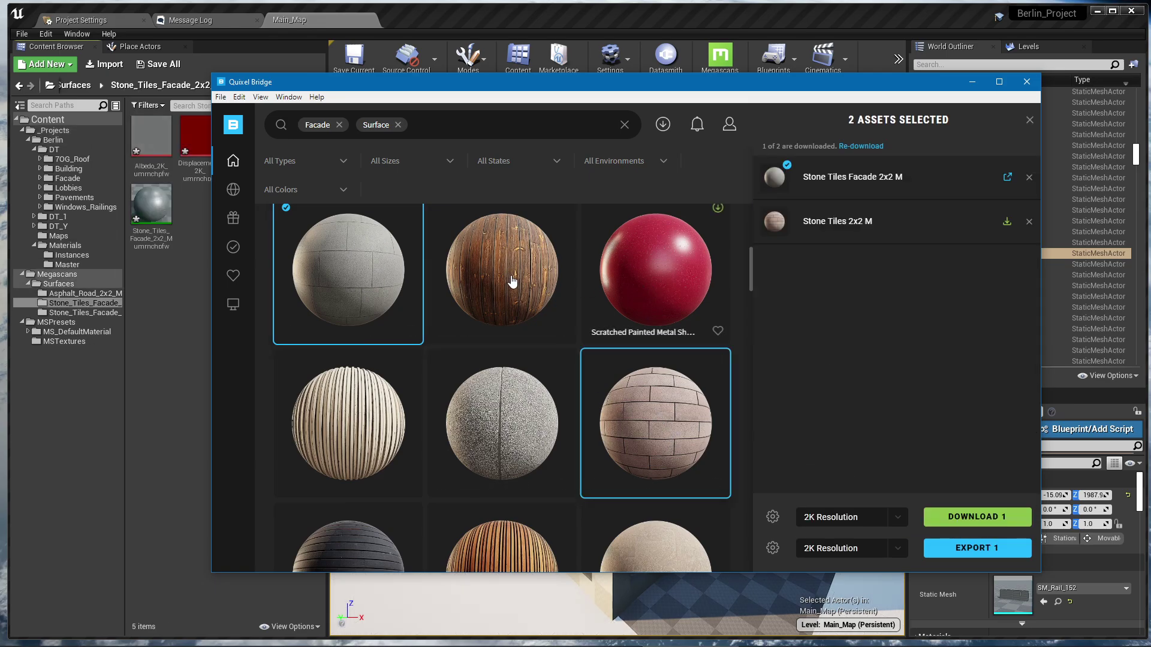
pyautogui.keyDown('ctrl'); pyautogui.click(511, 405); pyautogui.keyUp('ctrl')
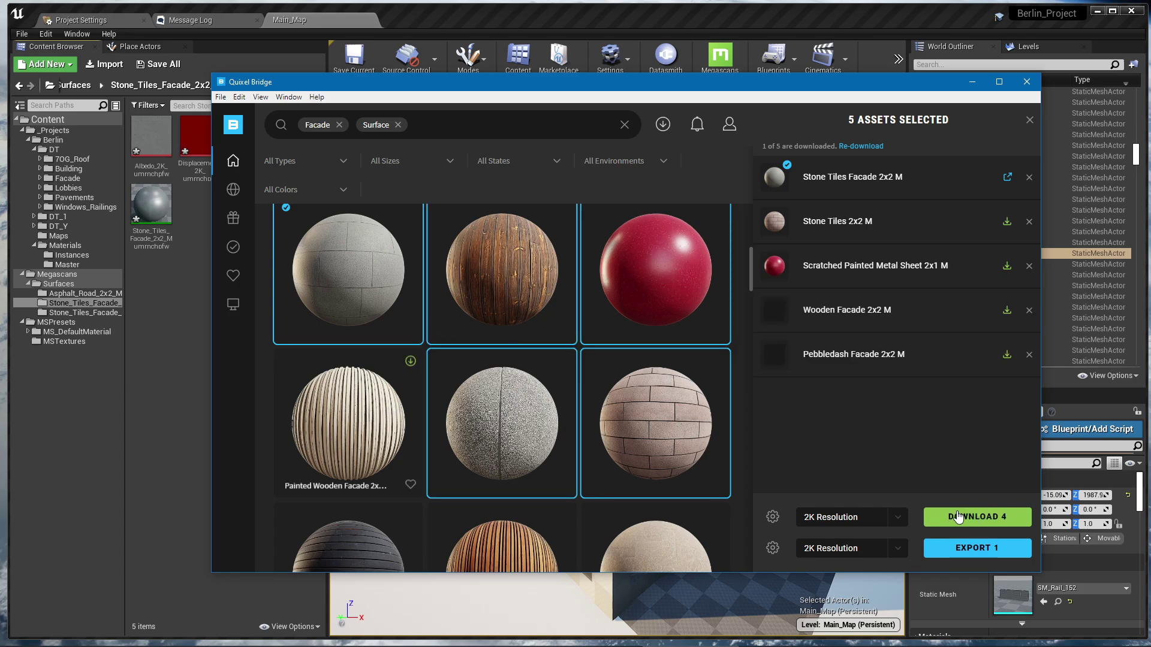
# - Switch back to Unreal Engine, clear the actor selection and save all imported assets
pyautogui.click(171, 419)
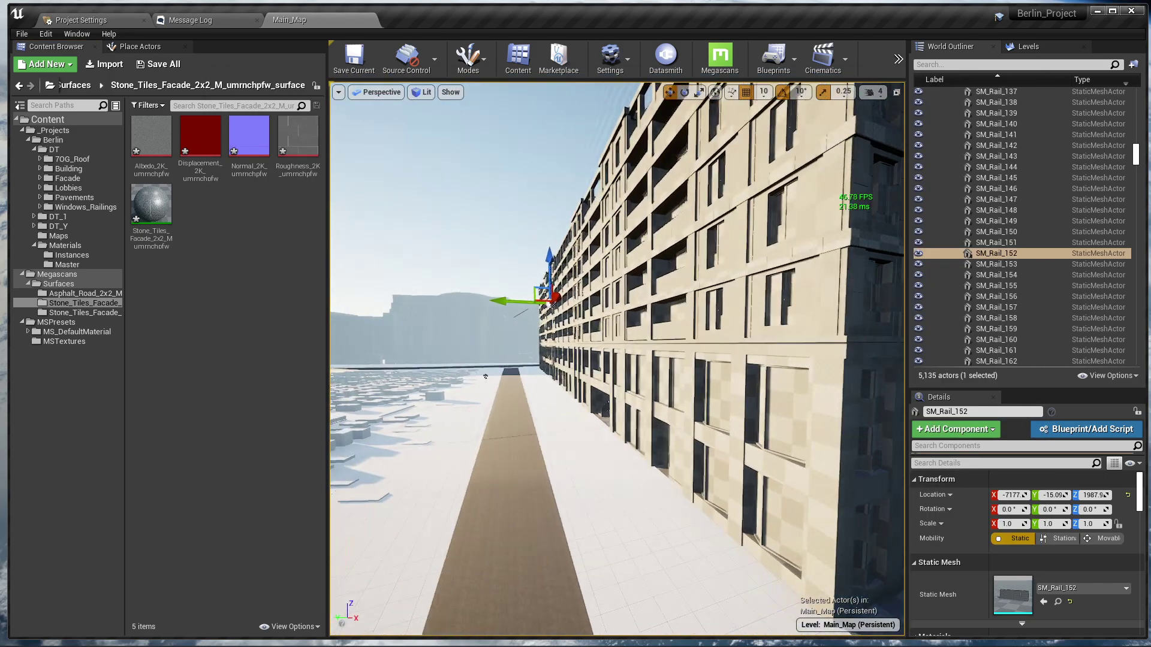
pyautogui.moveTo(486, 377); pyautogui.dragTo(654, 414, button='right')
pyautogui.press('Escape')
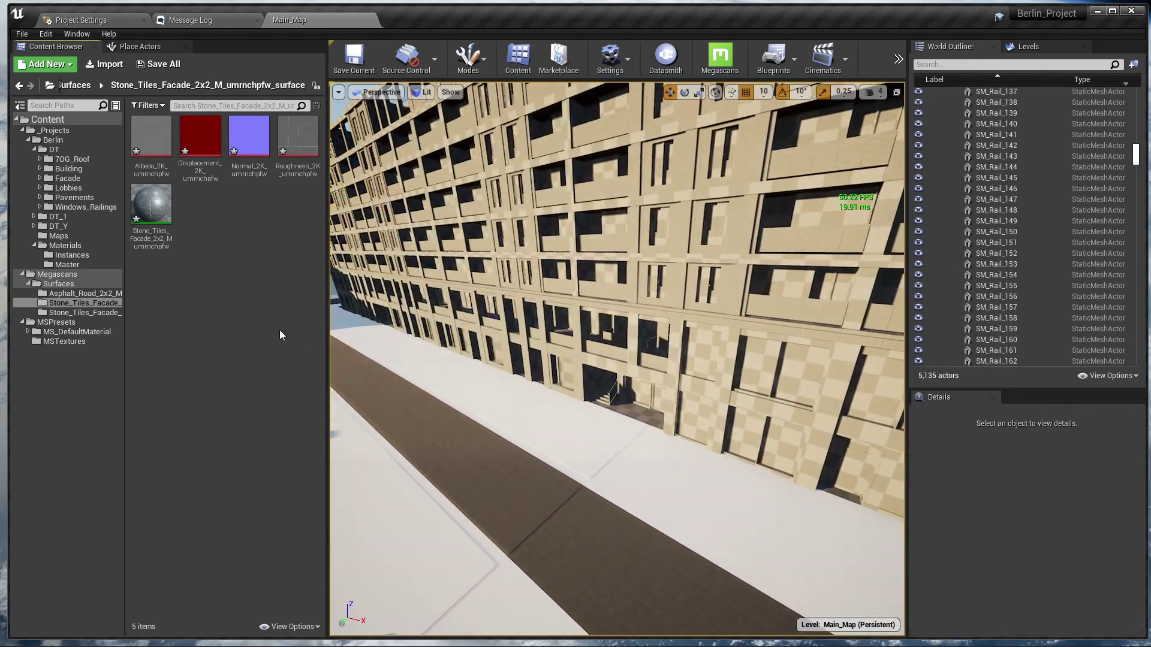
pyautogui.hotkey('ctrl', 'shift', 's')
# - Select the SM_MUC_Street_34 road beside the building and locate its asphalt material instance in the Content Browser
pyautogui.moveTo(389, 343); pyautogui.dragTo(455, 396, button='right')
pyautogui.press('w')
pyautogui.click(557, 419)
pyautogui.scroll(-5, 953, 509)
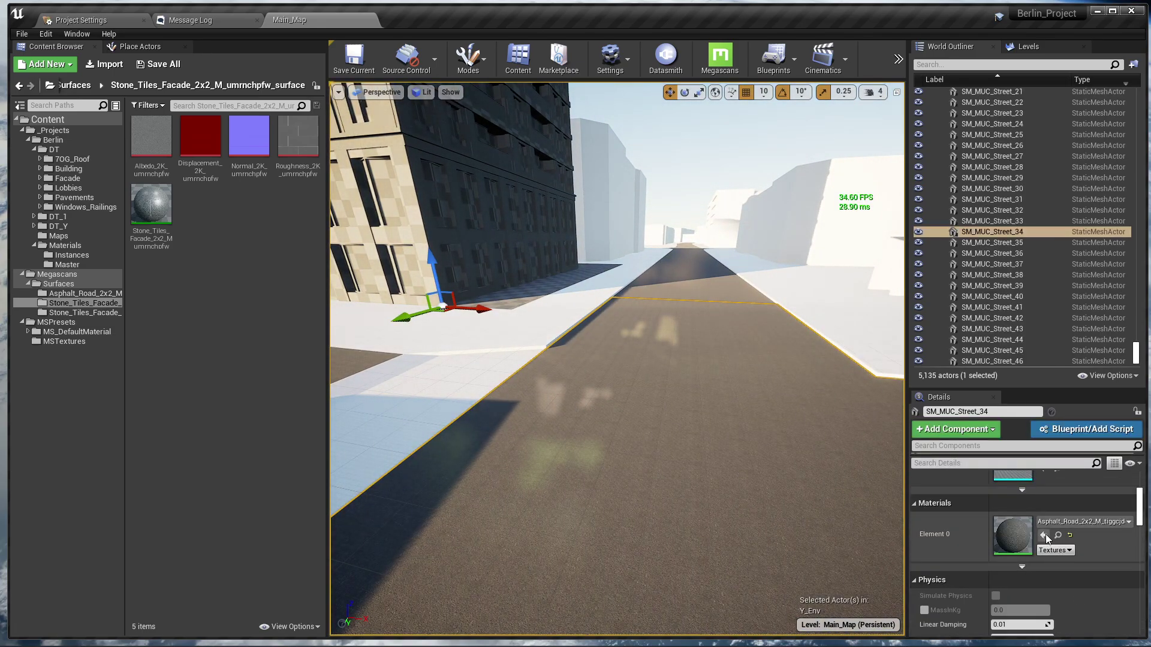
pyautogui.click(1058, 535)
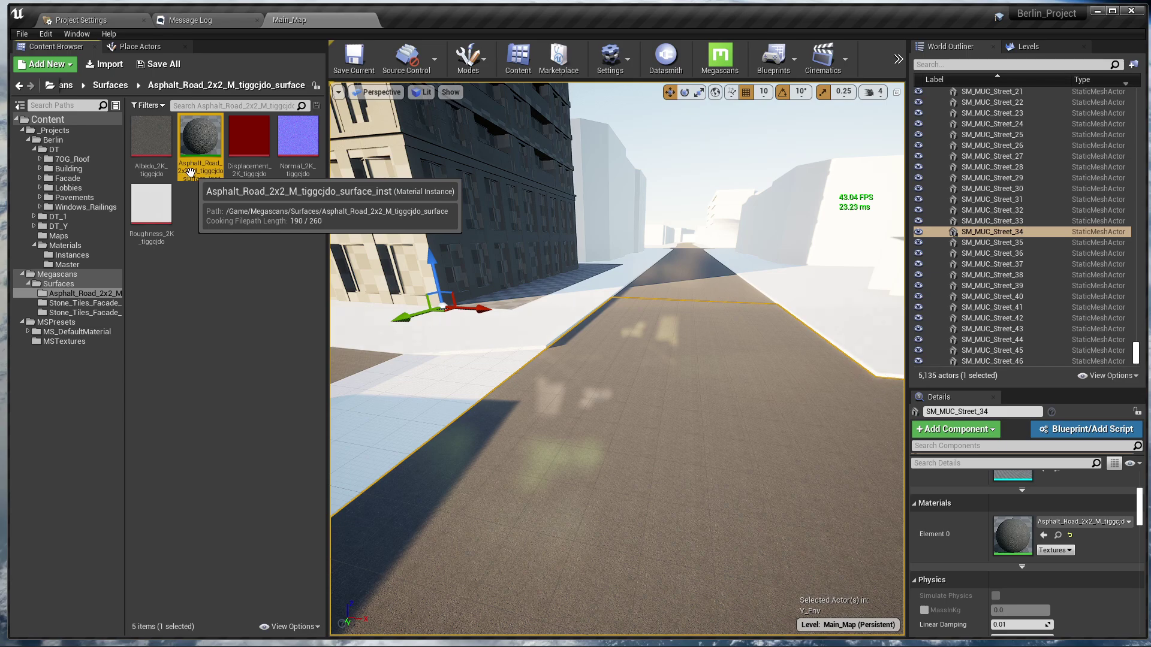
# - Reset the material of SM_MUC_Street_34 to None and view the road's default checker pattern up close
pyautogui.moveTo(759, 444); pyautogui.dragTo(721, 484, button='right')
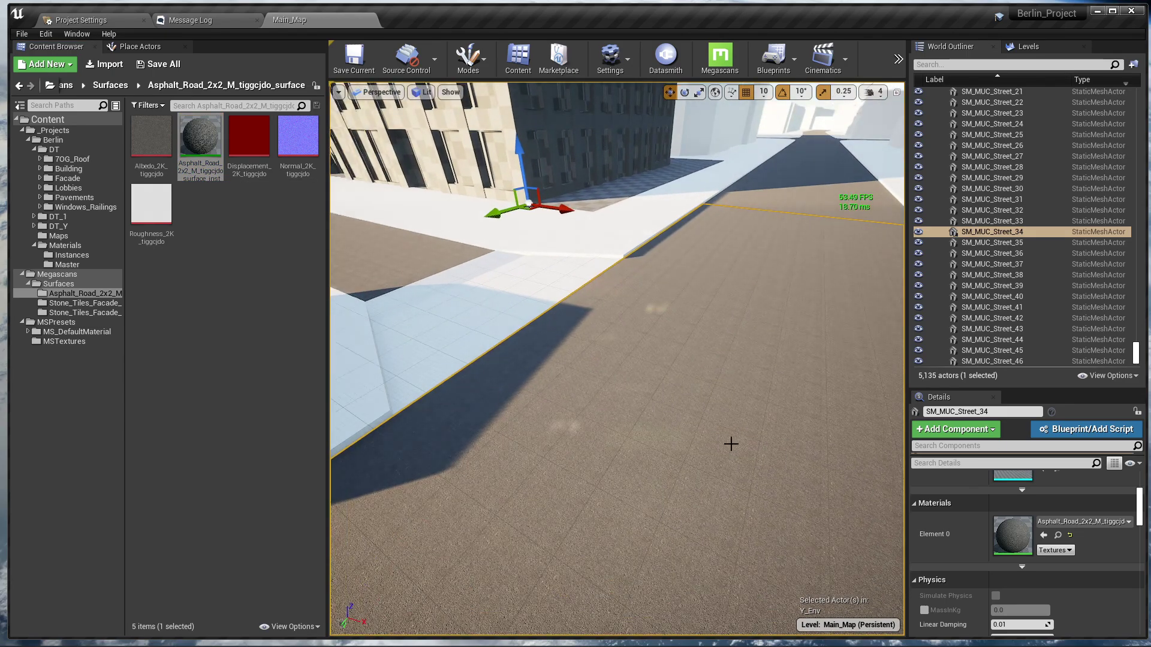
pyautogui.moveTo(680, 440)
pyautogui.mouseDown(button='right')
pyautogui.moveTo(694, 442)
pyautogui.moveTo(694, 427)
pyautogui.moveTo(696, 440)
pyautogui.moveTo(682, 445)
pyautogui.moveTo(685, 434)
pyautogui.mouseUp(button='right')
pyautogui.press('g')
pyautogui.click(1070, 535)
pyautogui.moveTo(693, 481); pyautogui.dragTo(674, 446, button='right')
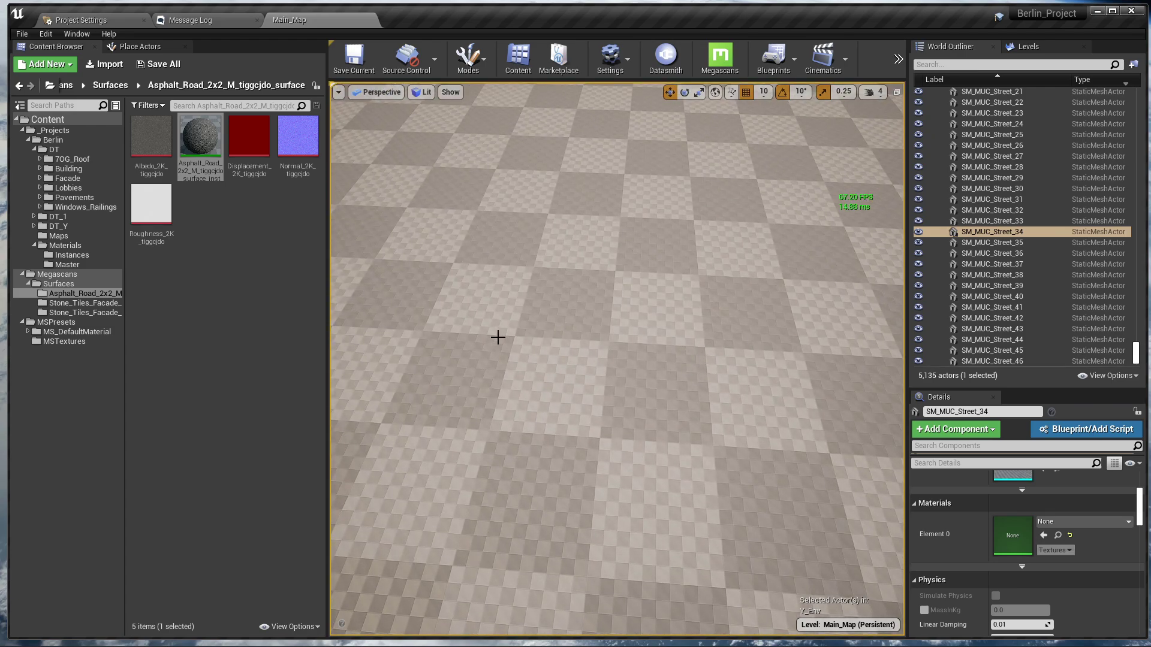
# - Reapply the Asphalt_Road_2x2_M material instance to SM_MUC_Street_34, check the road surface and deselect it
pyautogui.moveTo(201, 157); pyautogui.dragTo(1022, 552)
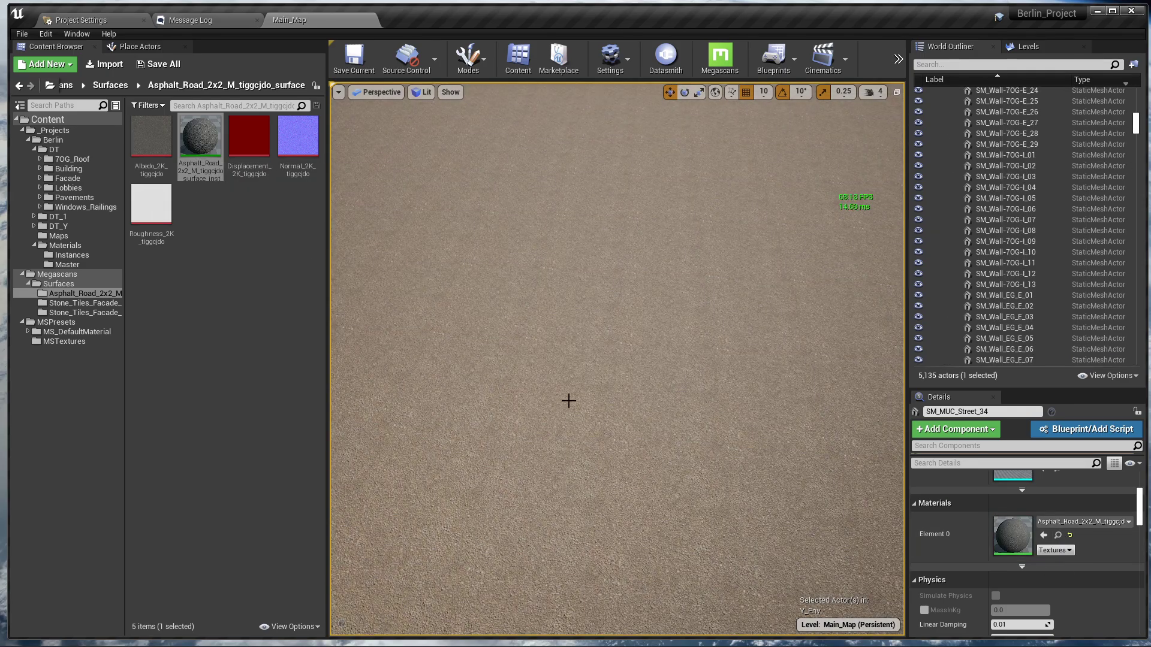
pyautogui.moveTo(569, 401); pyautogui.dragTo(568, 366, button='right')
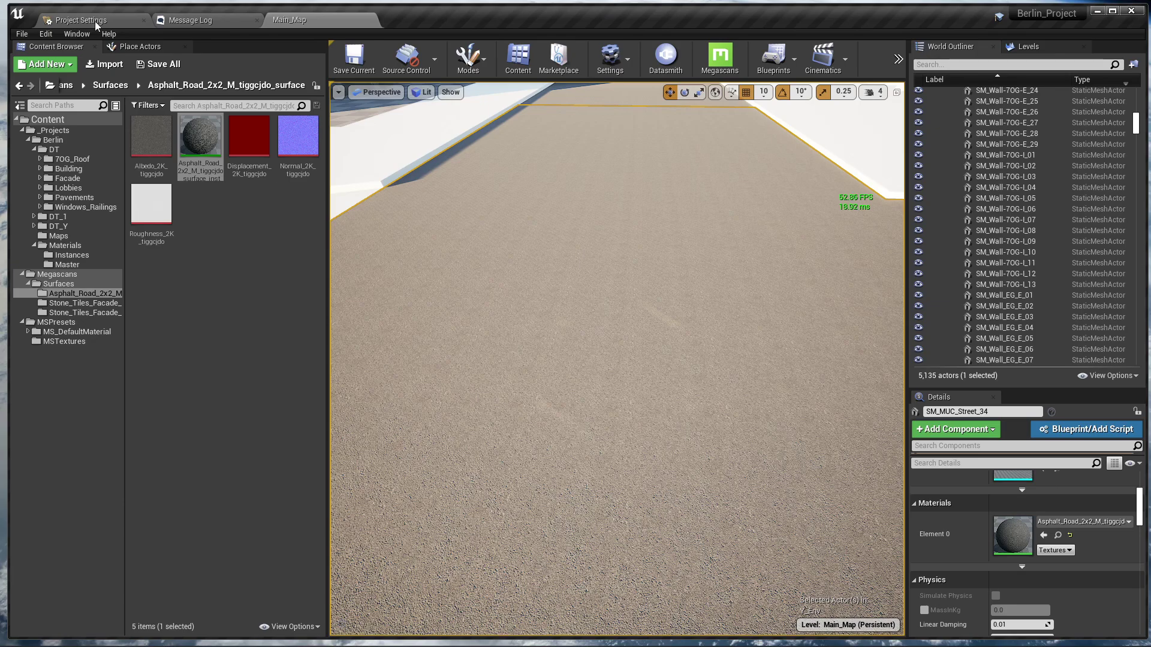
pyautogui.moveTo(455, 305); pyautogui.dragTo(455, 273, button='right')
pyautogui.press('Escape')
# - Open the Asphalt_Road_2x2_M material instance and set both Tiling X and Tiling Y to 0.5
pyautogui.click(290, 303)
pyautogui.doubleClick(200, 142)
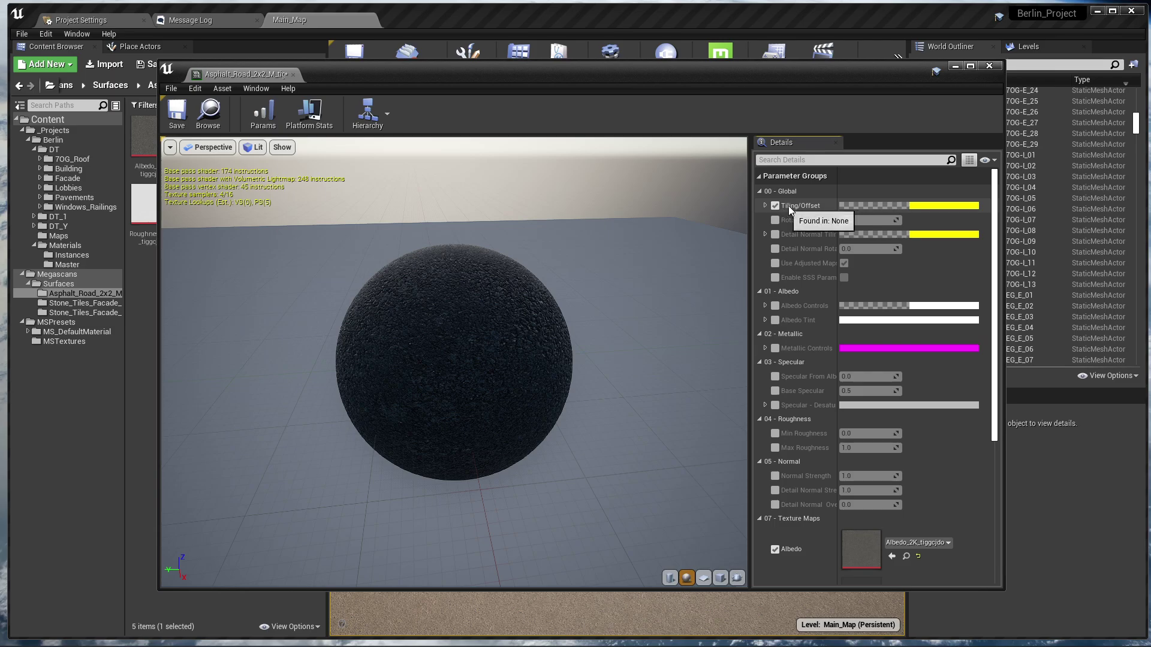
pyautogui.click(764, 207)
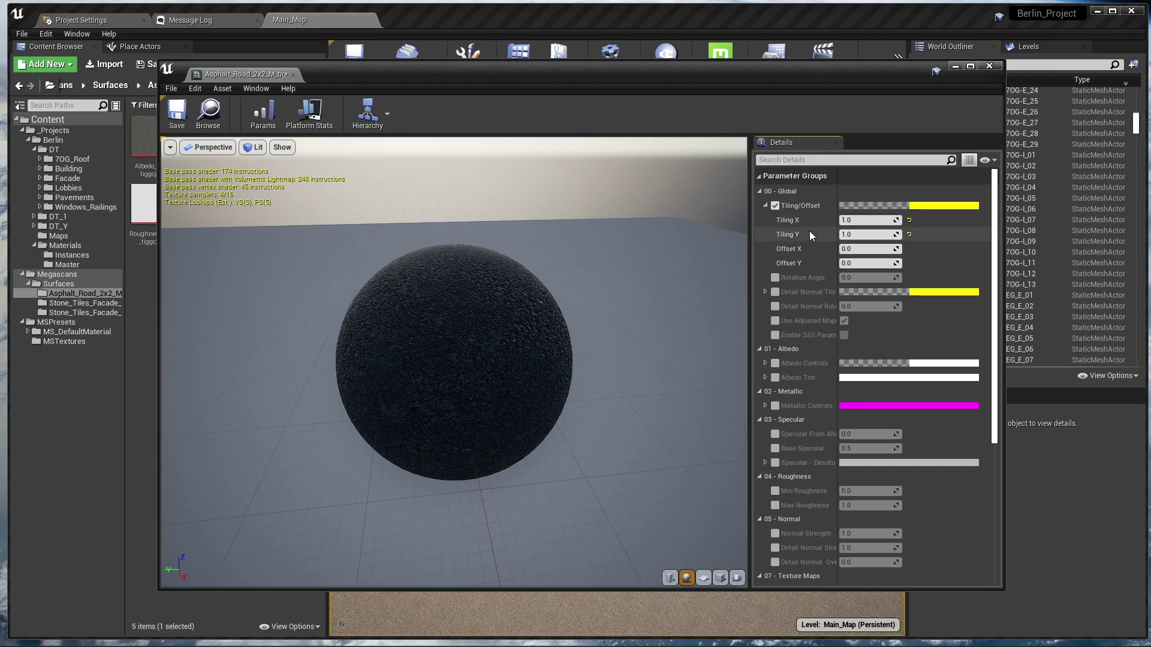
pyautogui.click(856, 220)
pyautogui.write('0.5')
pyautogui.click(862, 234)
pyautogui.write('.5')
pyautogui.press('Return')
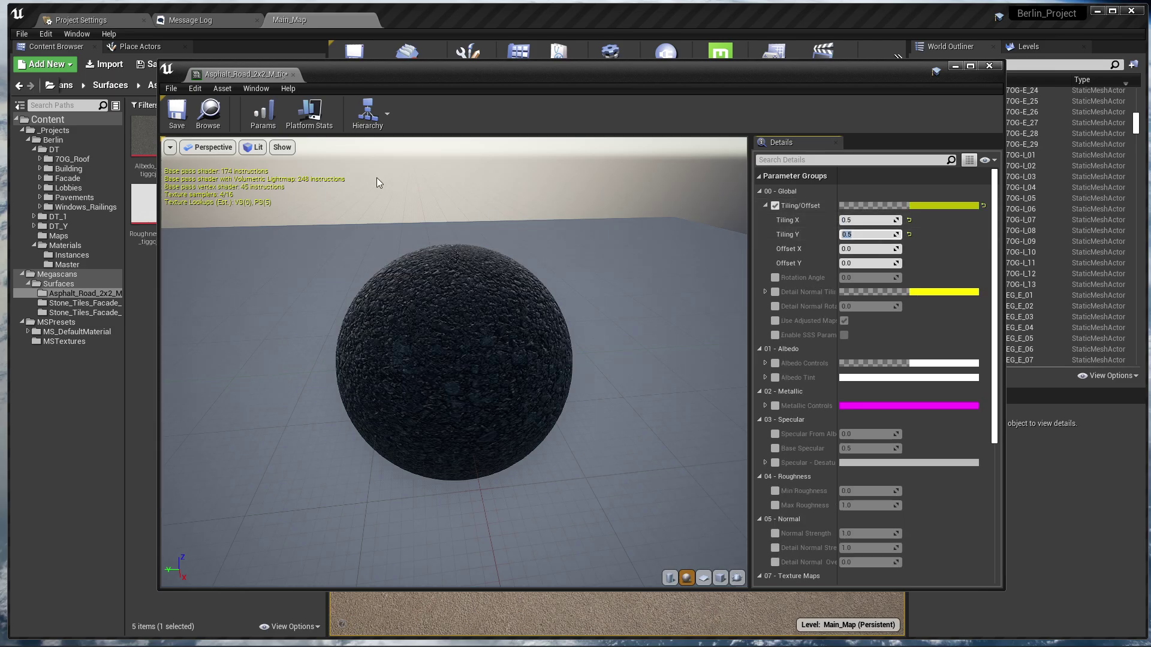
# - Move the material editor aside and inspect the asphalt tiling along the streets
pyautogui.moveTo(426, 81); pyautogui.dragTo(514, 534)
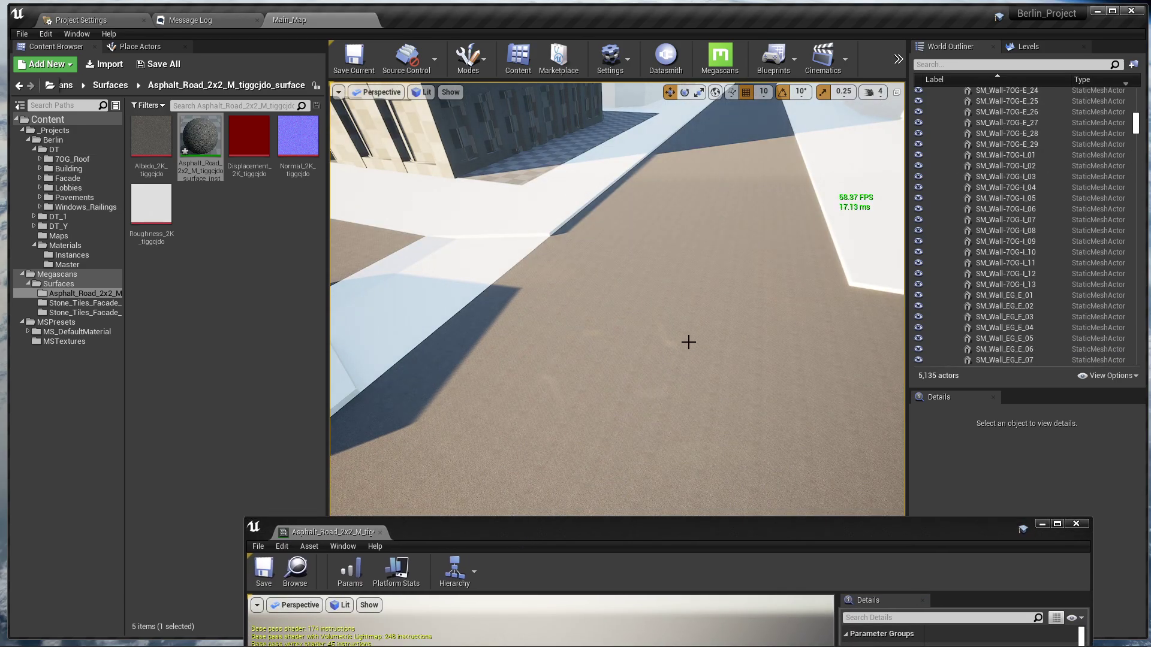
pyautogui.press('w')
pyautogui.moveTo(682, 382); pyautogui.dragTo(533, 469, button='right')
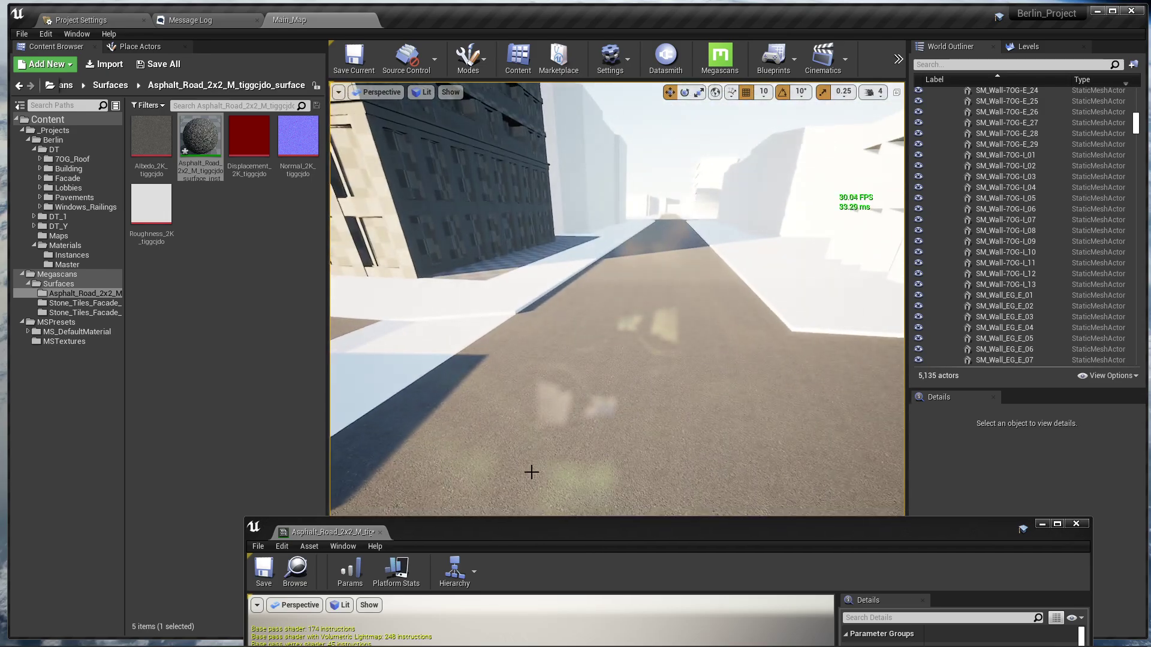
pyautogui.moveTo(669, 318); pyautogui.dragTo(612, 324, button='right')
pyautogui.press('w')
pyautogui.press('w')
# - Save the Asphalt_Road_2x2_M material instance and close its editor
pyautogui.moveTo(546, 552); pyautogui.dragTo(556, 193)
pyautogui.click(268, 217)
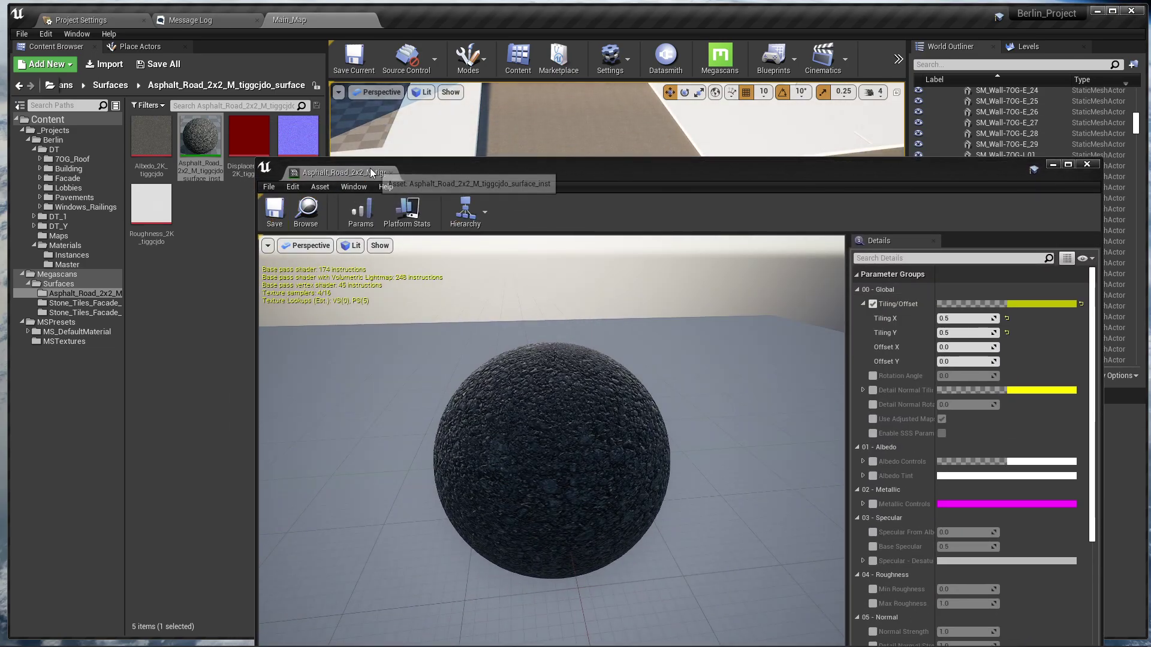
pyautogui.middleClick(369, 170)
# - Open the Stone_Tiles_Facade_2x2_M surface folder, then select and isolate the building's SM_F-E facade meshes in the viewport
pyautogui.moveTo(641, 423)
pyautogui.mouseDown(button='right')
pyautogui.moveTo(641, 324)
pyautogui.moveTo(599, 324)
pyautogui.moveTo(647, 425)
pyautogui.mouseUp(button='right')
pyautogui.moveTo(154, 217); pyautogui.dragTo(190, 231)
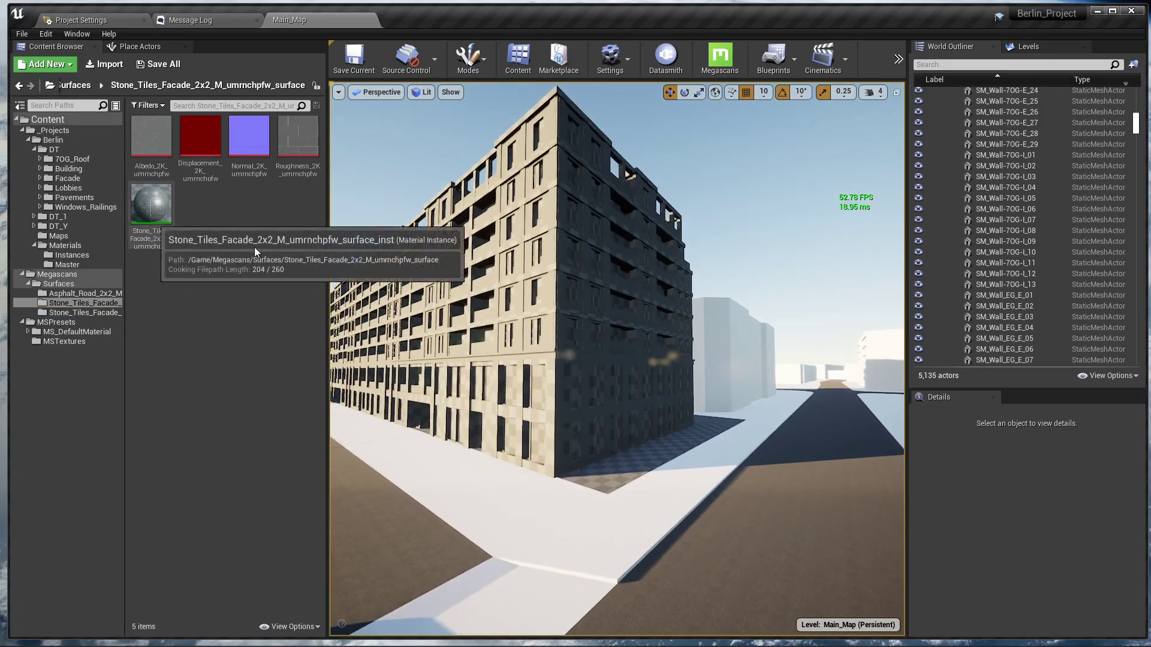
pyautogui.click(623, 291)
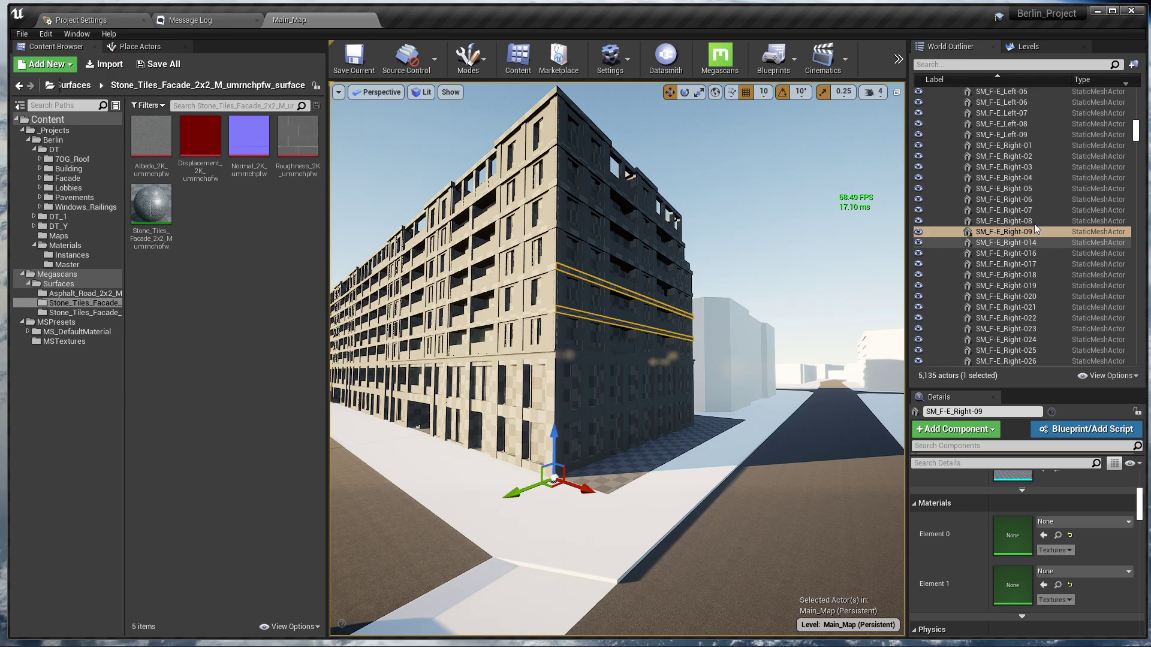
pyautogui.scroll(10, 1035, 235)
pyautogui.scroll(10, 1034, 184)
pyautogui.click(1002, 243)
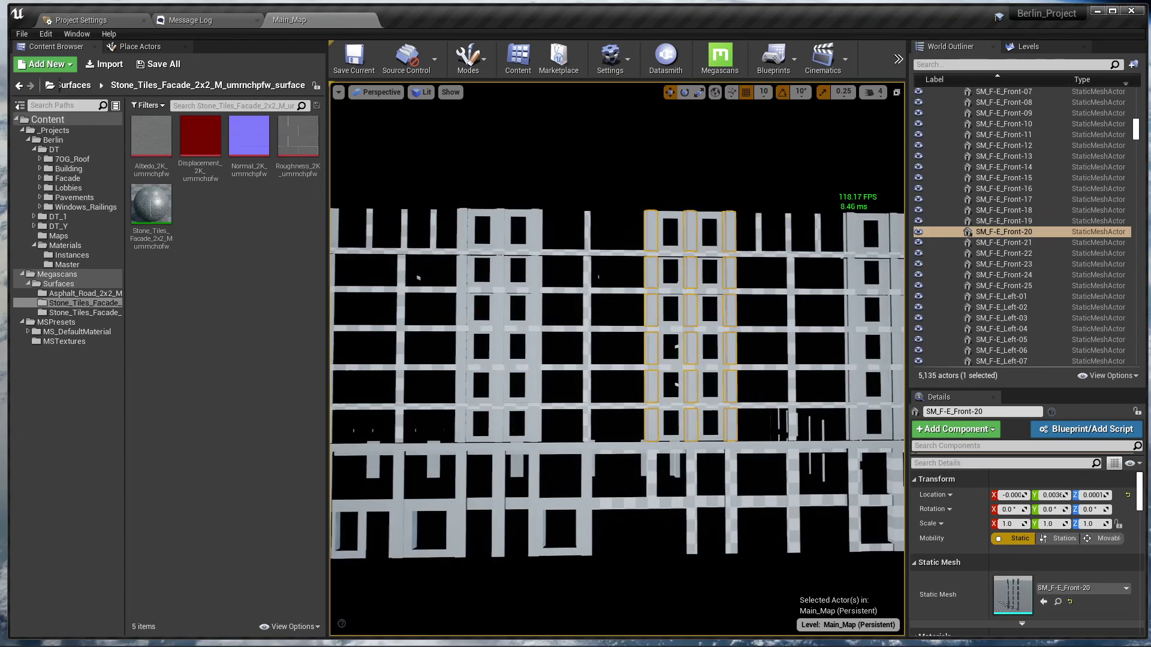
# - Undo the single-mesh selection to reselect all SM_F-E facade meshes and bring up their material elements
pyautogui.moveTo(701, 338); pyautogui.dragTo(528, 333, button='right')
pyautogui.hotkey('ctrl', 'z')
pyautogui.scroll(-5, 1049, 527)
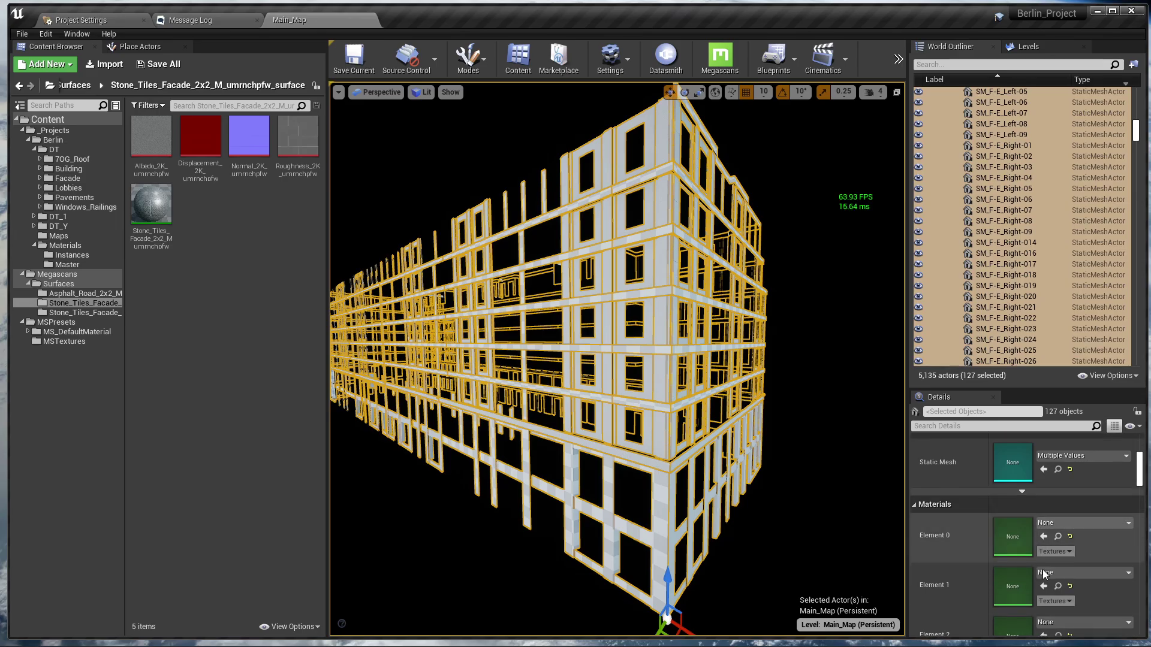
pyautogui.scroll(1, 1055, 520)
# - Inspect the selected SM_F-E facade meshes up close and apply the Stone_Tiles_Facade_2x2_M material instance to their material elements
pyautogui.moveTo(720, 383); pyautogui.dragTo(788, 317, button='right')
pyautogui.press('w')
pyautogui.press('d')
pyautogui.press('e')
pyautogui.press('s')
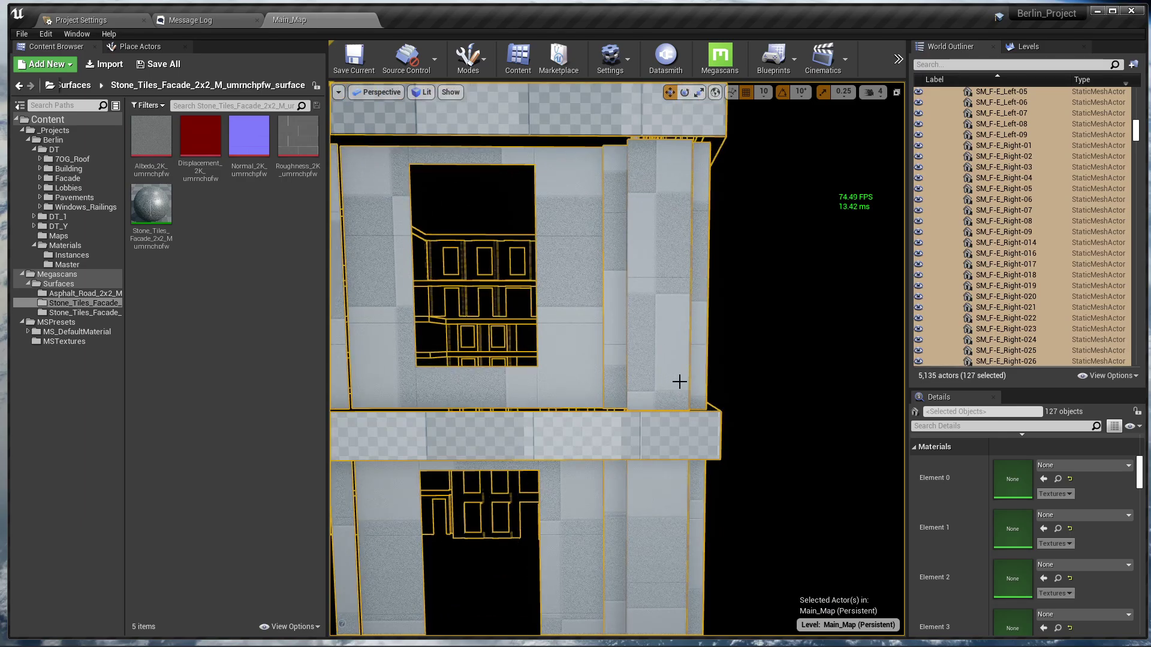
pyautogui.moveTo(617, 360); pyautogui.dragTo(686, 340, button='right')
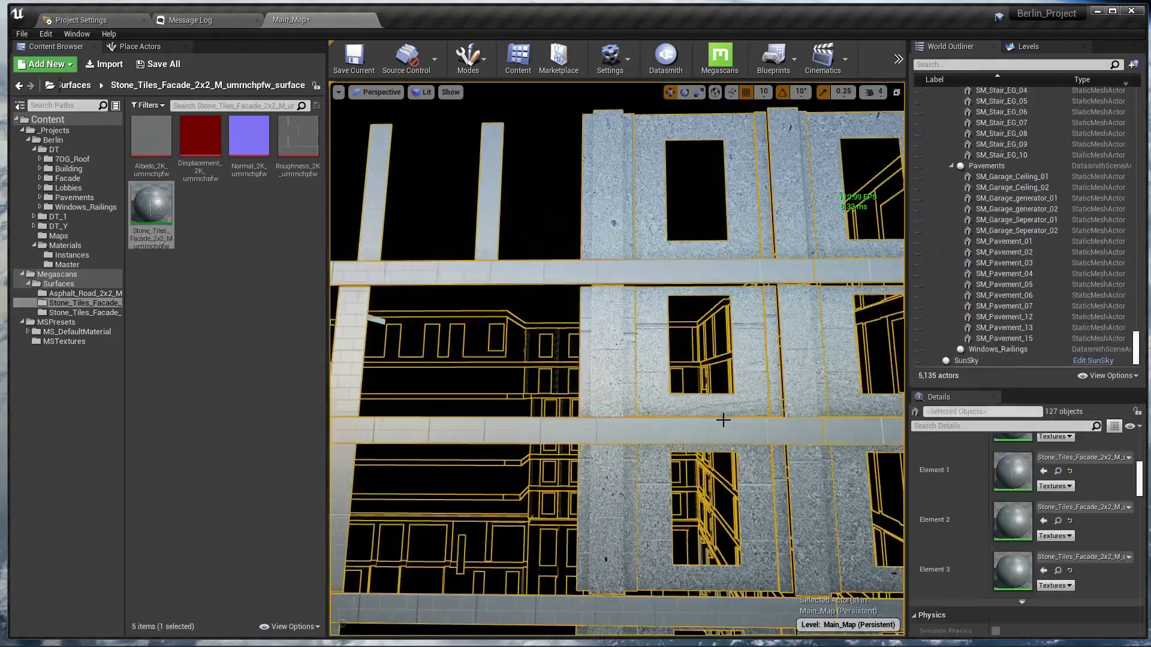